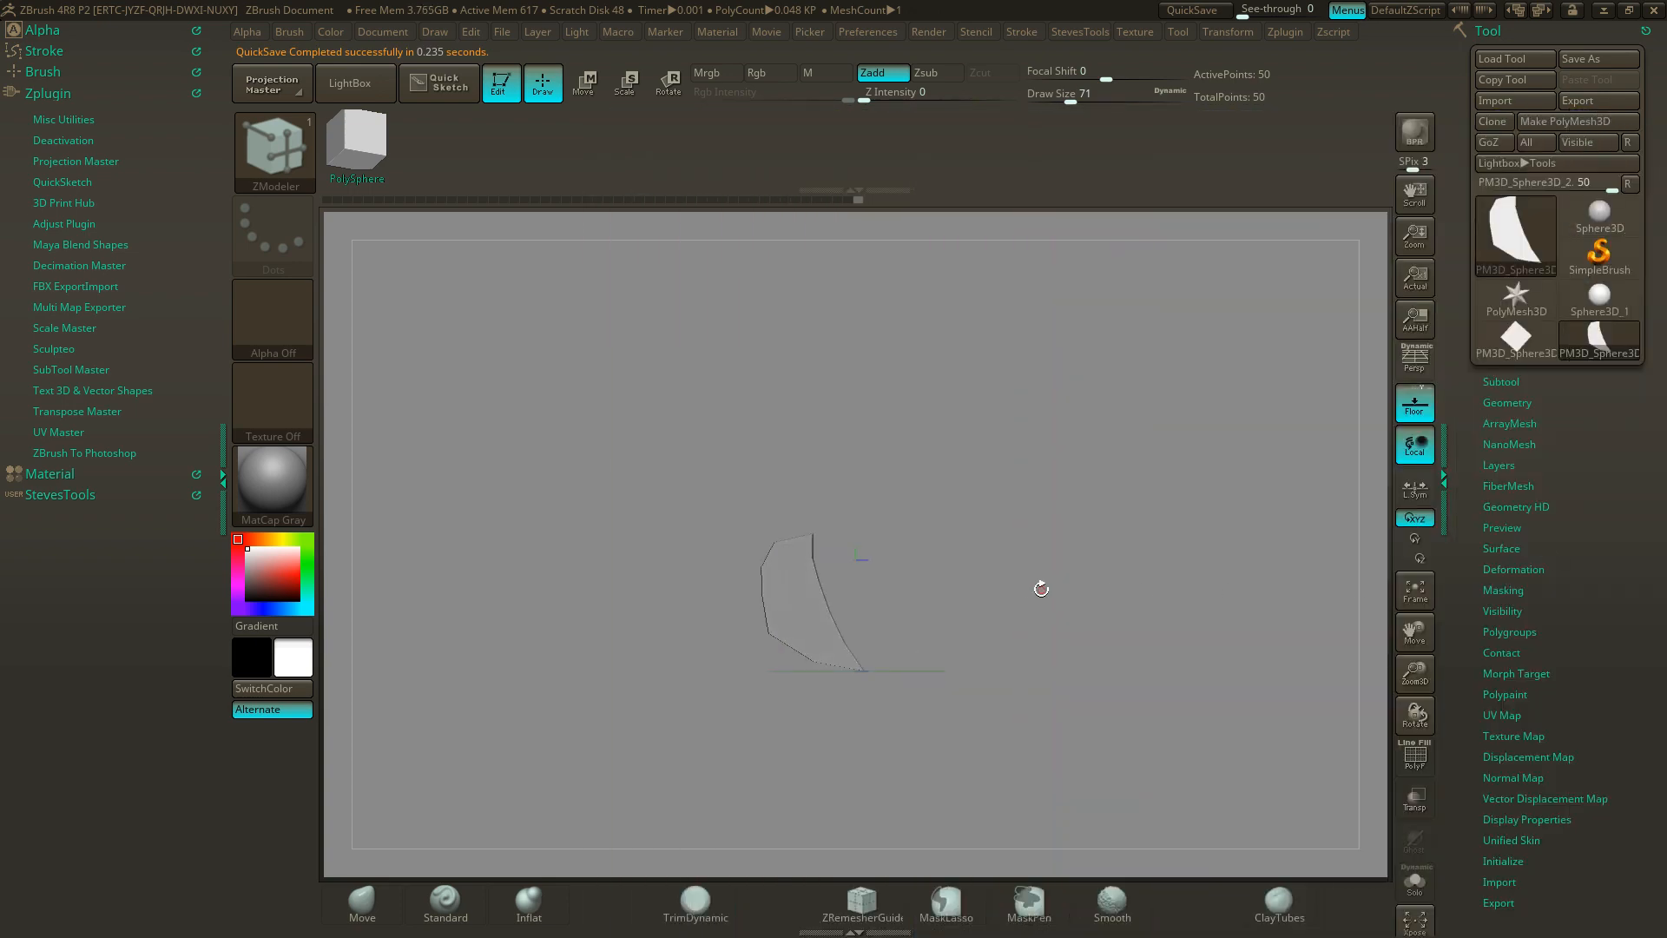
- Turn on the PolyFrame display to show the wireframe of the curved feather mesh
alt+drag(1049, 621, 1120, 621)
click(1417, 764)
drag(972, 544, 1030, 561)
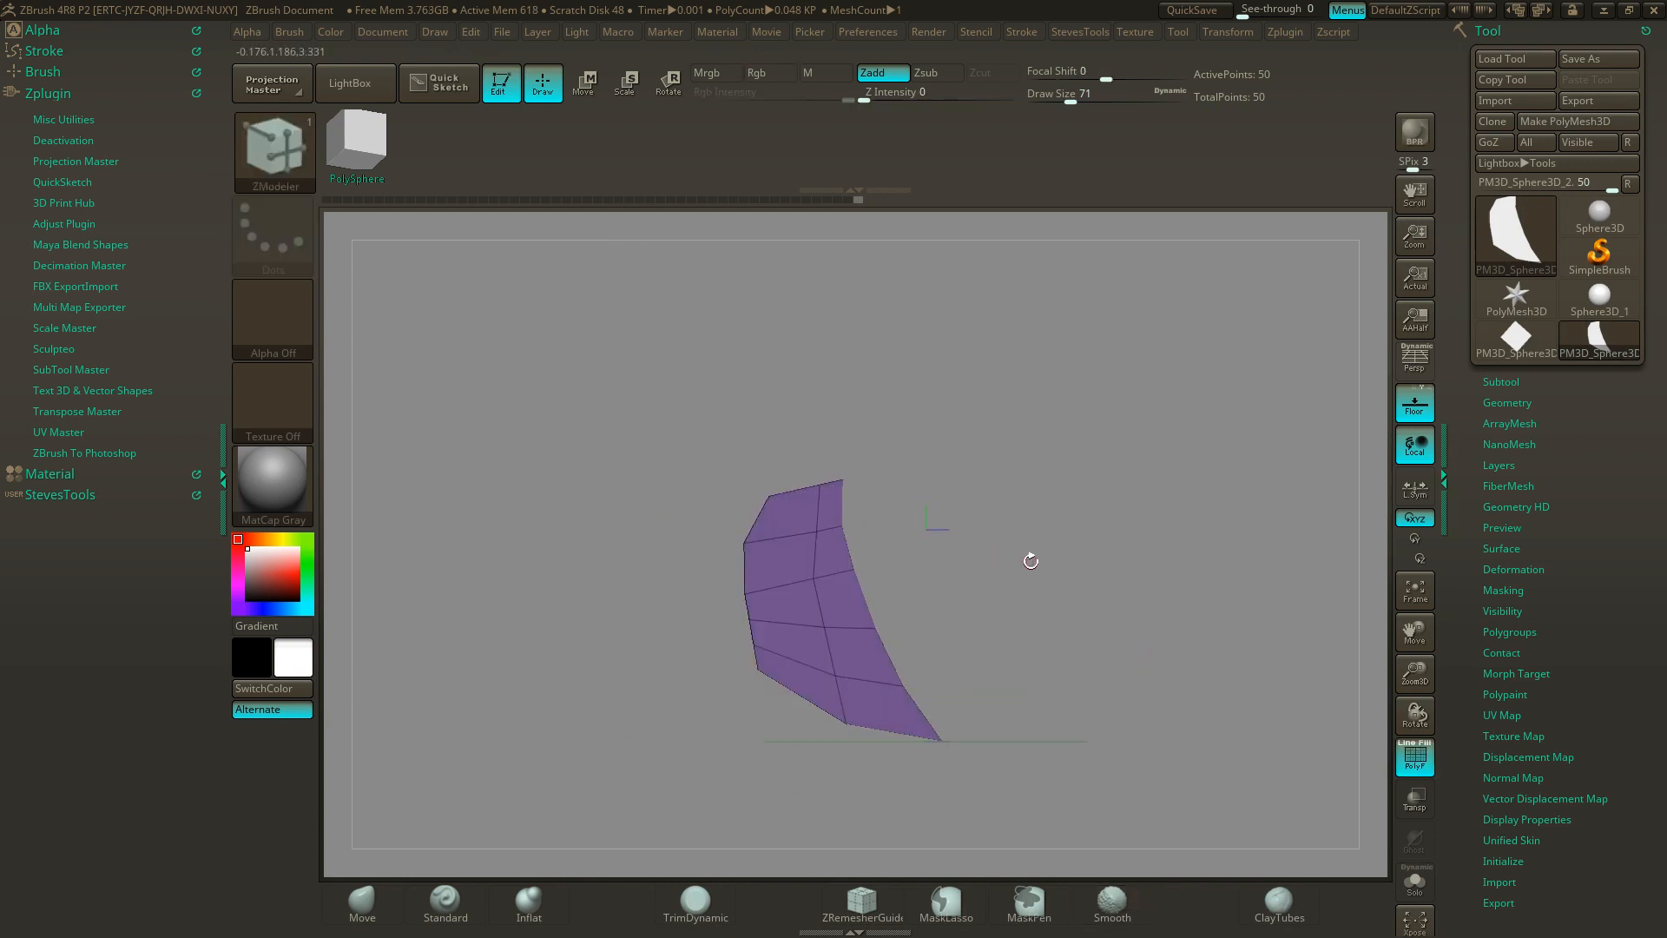
alt+drag(1140, 593, 1023, 637)
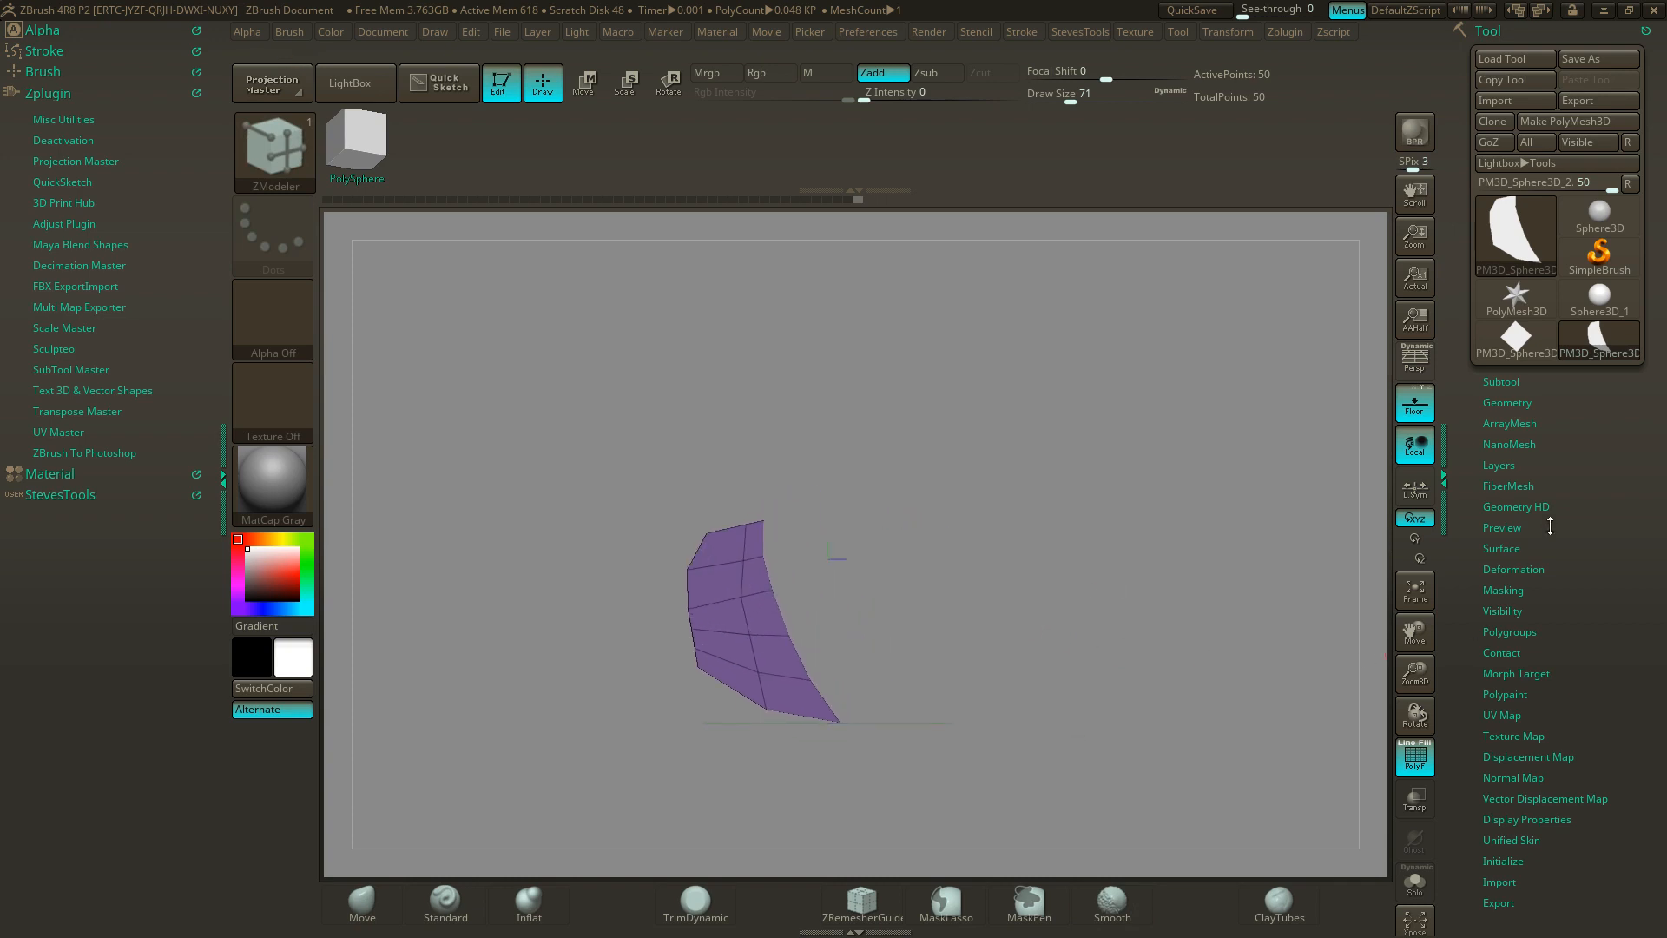
- Enable Array Mesh on the feather piece and check the wing shape in the mirror reference image
click(1511, 423)
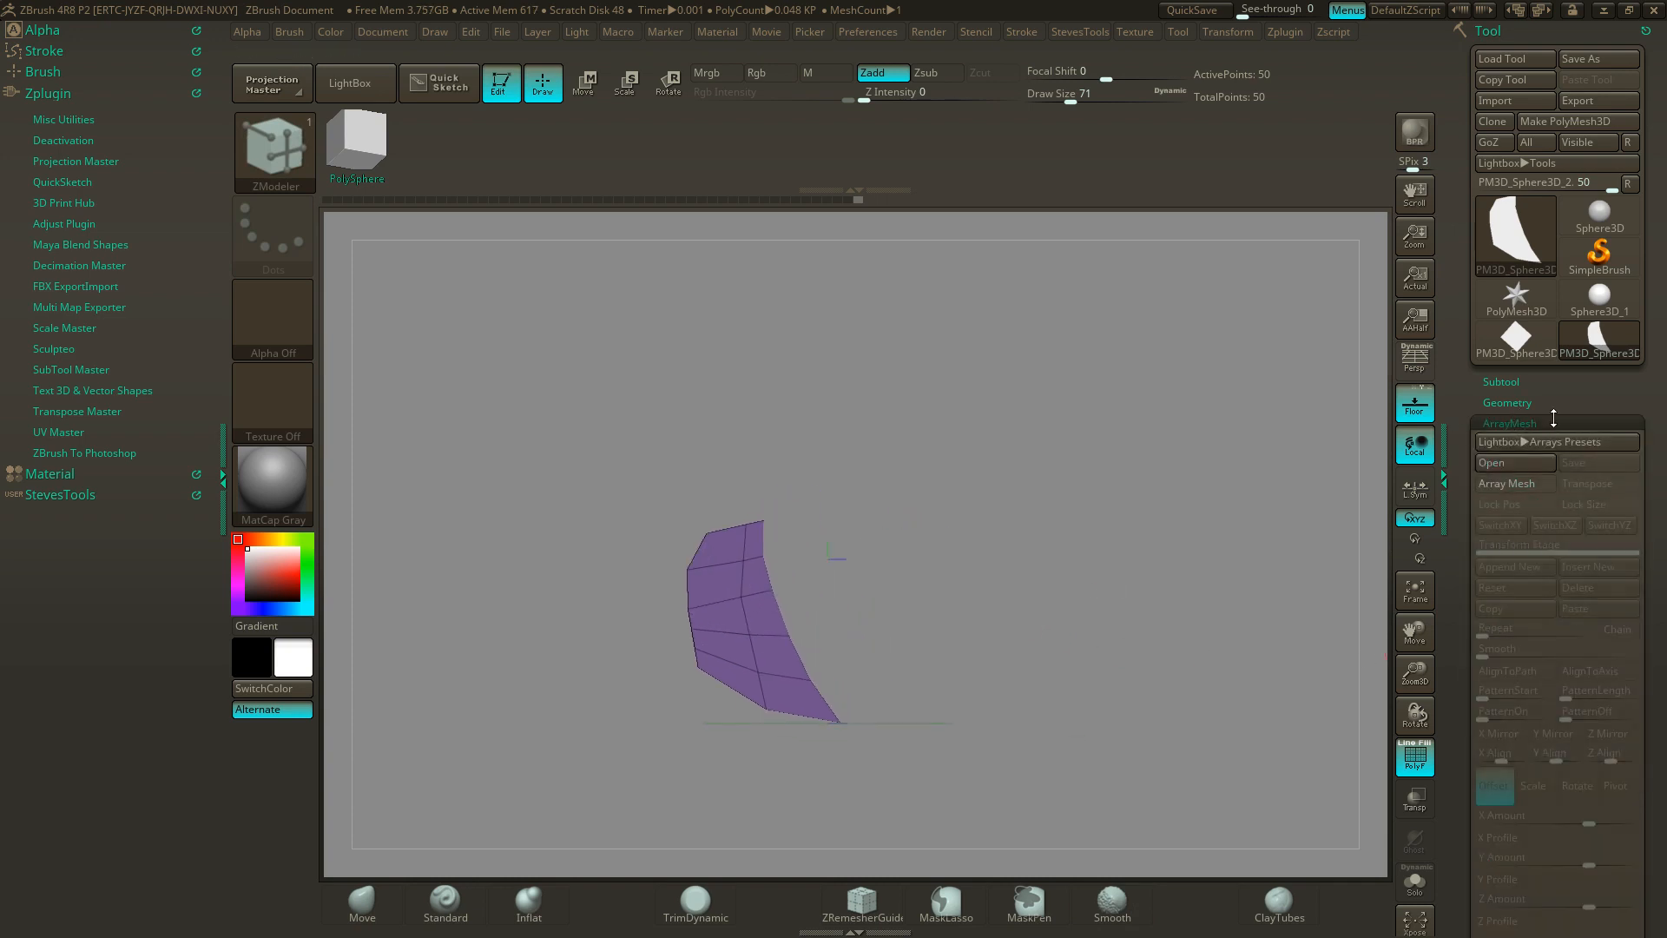
drag(1553, 419, 1533, 356)
click(1511, 387)
drag(1661, 484, 1653, 396)
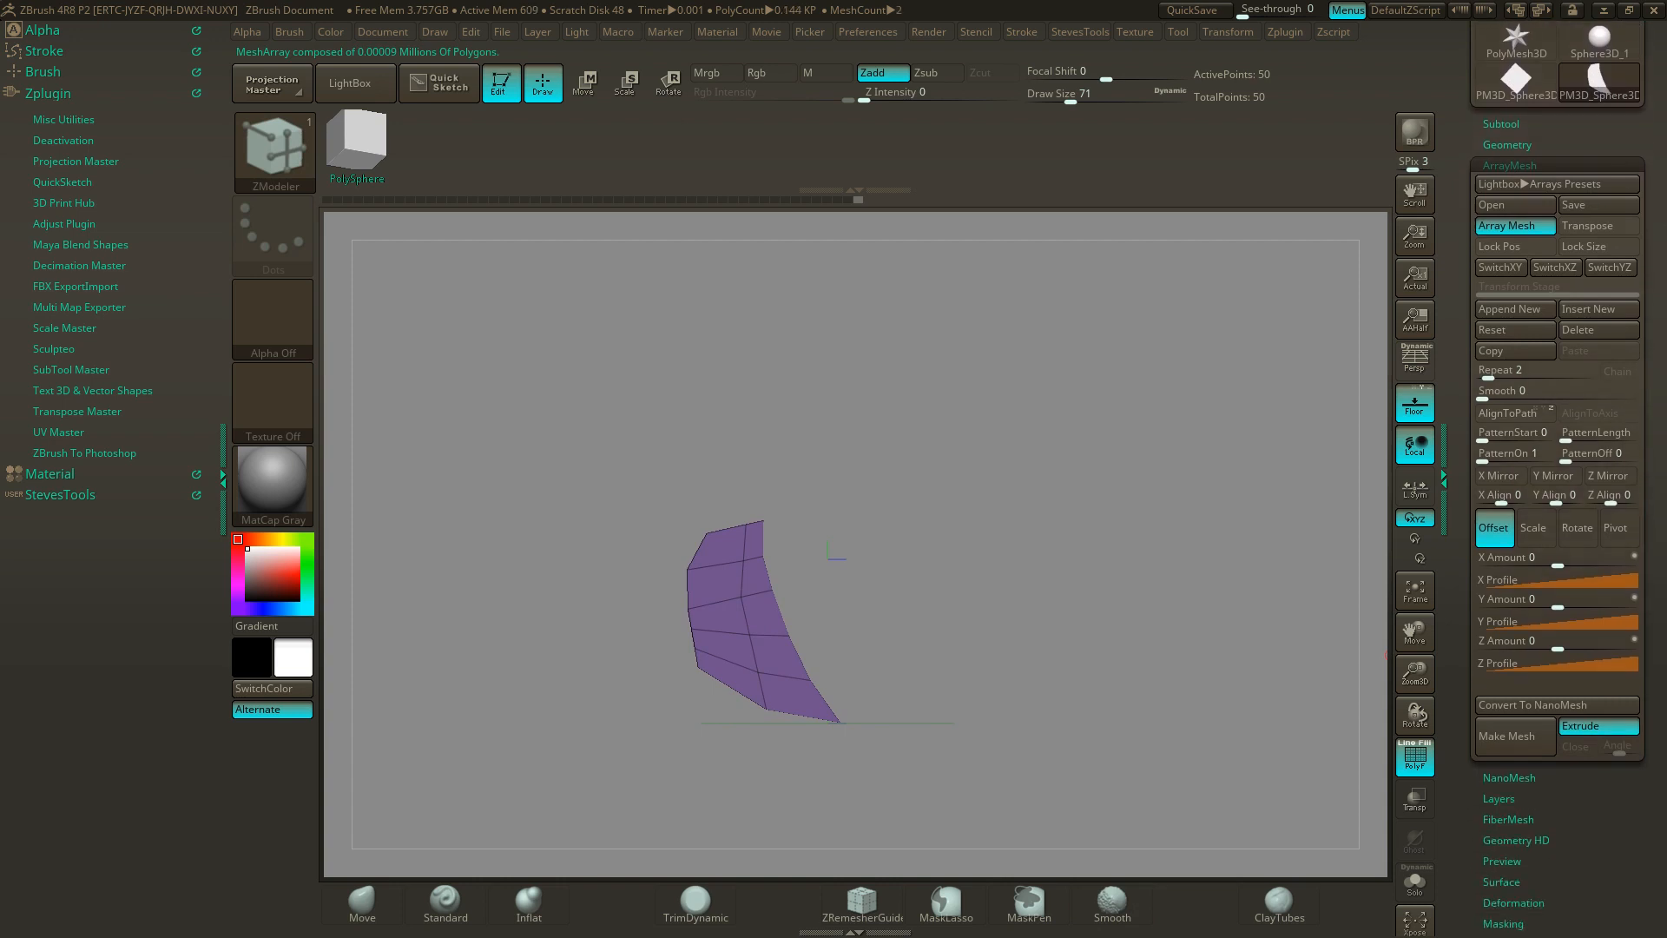
right_drag(1666, 648, 1509, 649)
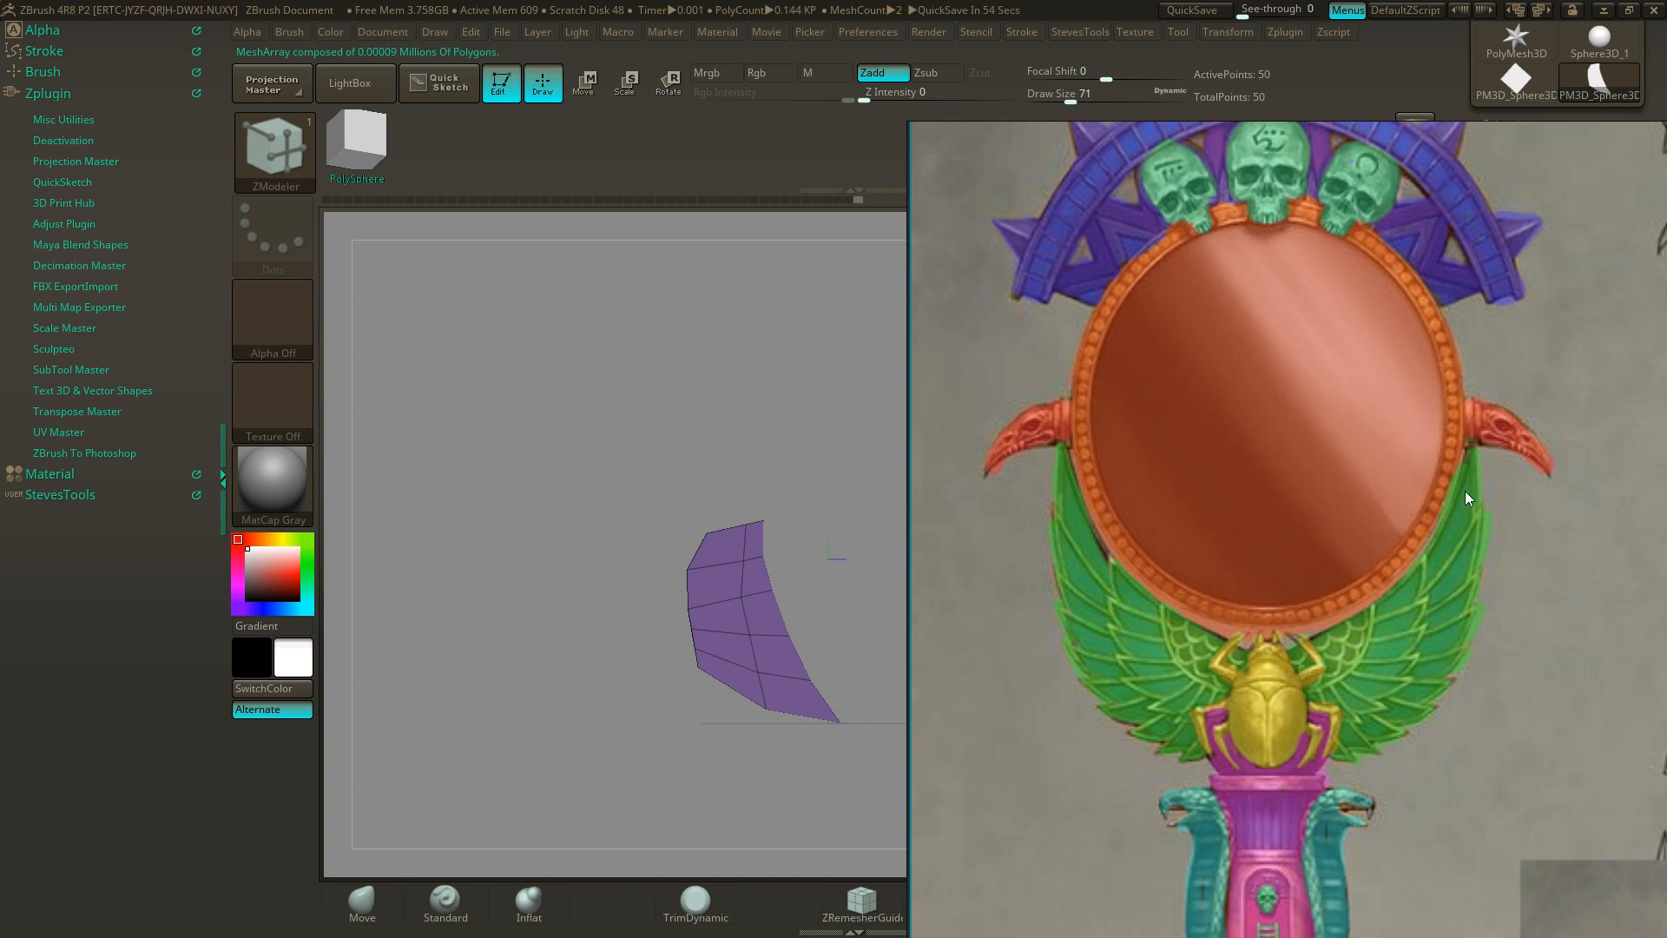
right_drag(1253, 591, 1666, 592)
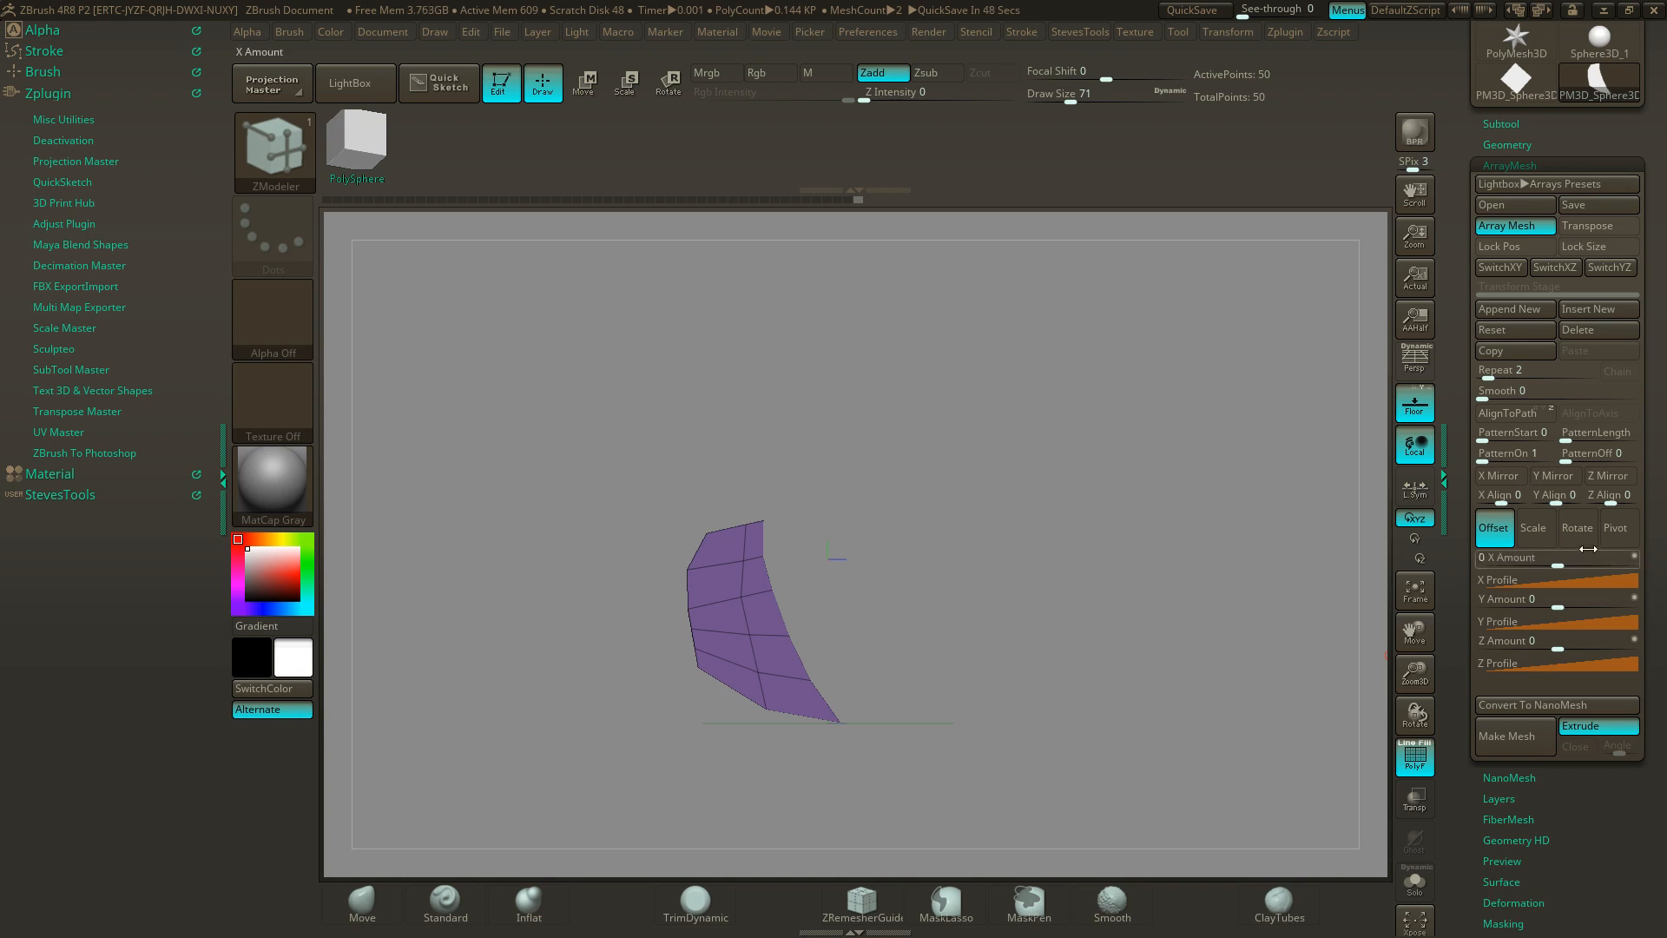
- Set the array's X rotation amount to 248 and its repeat count to 11
click(1585, 531)
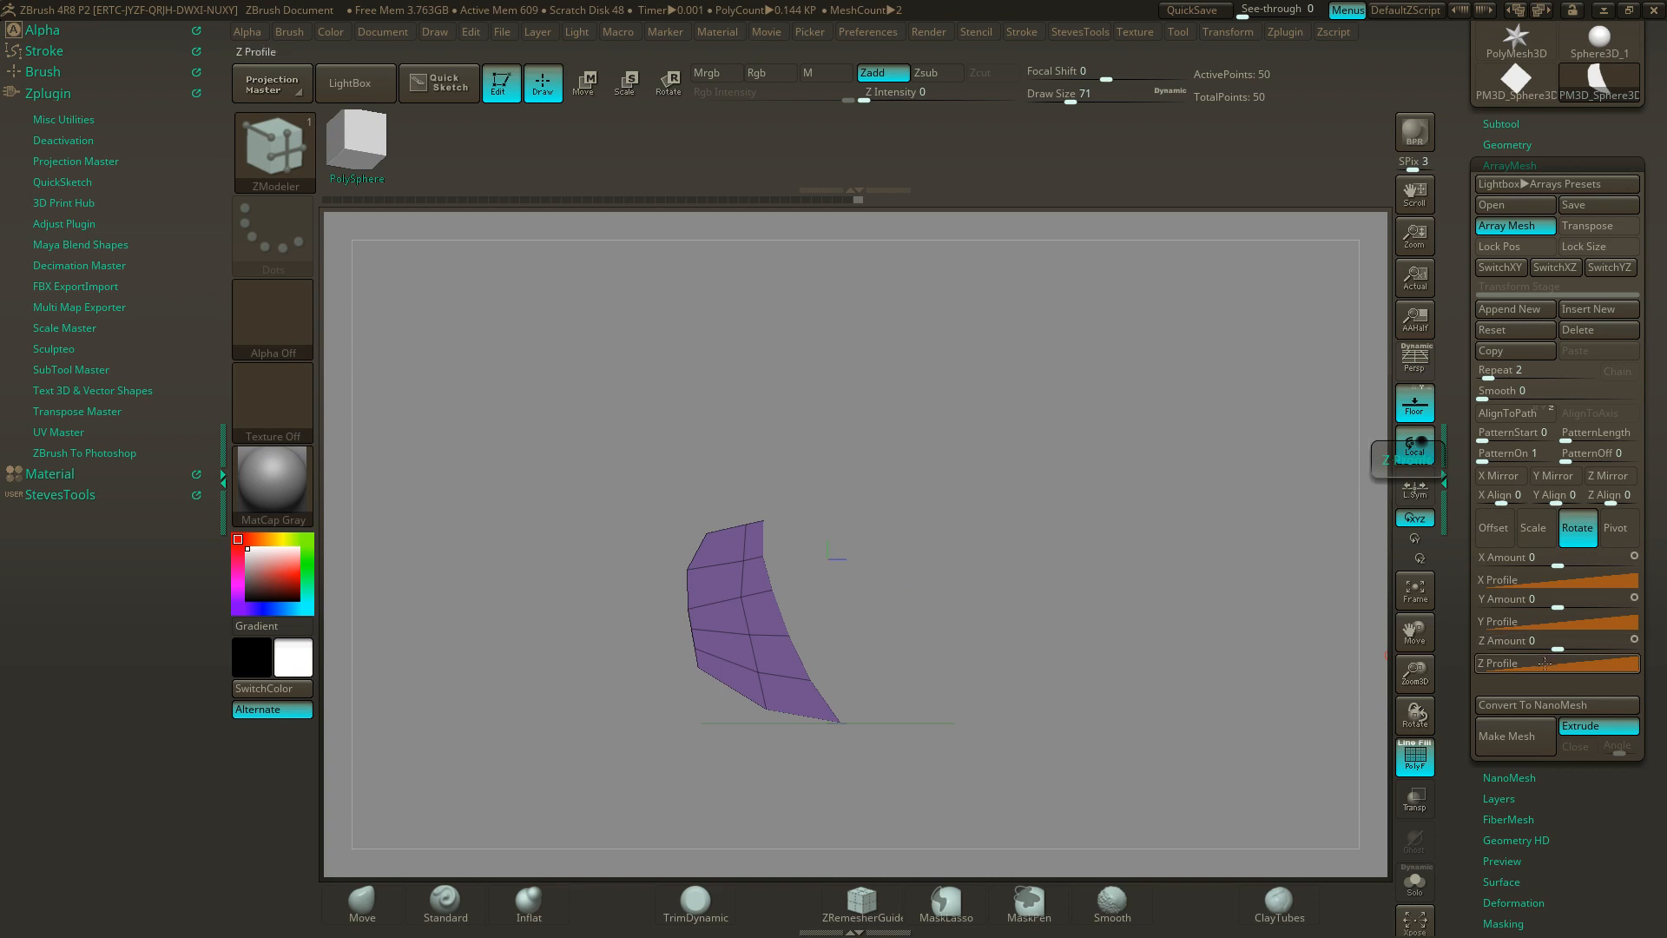
drag(1550, 647, 1590, 646)
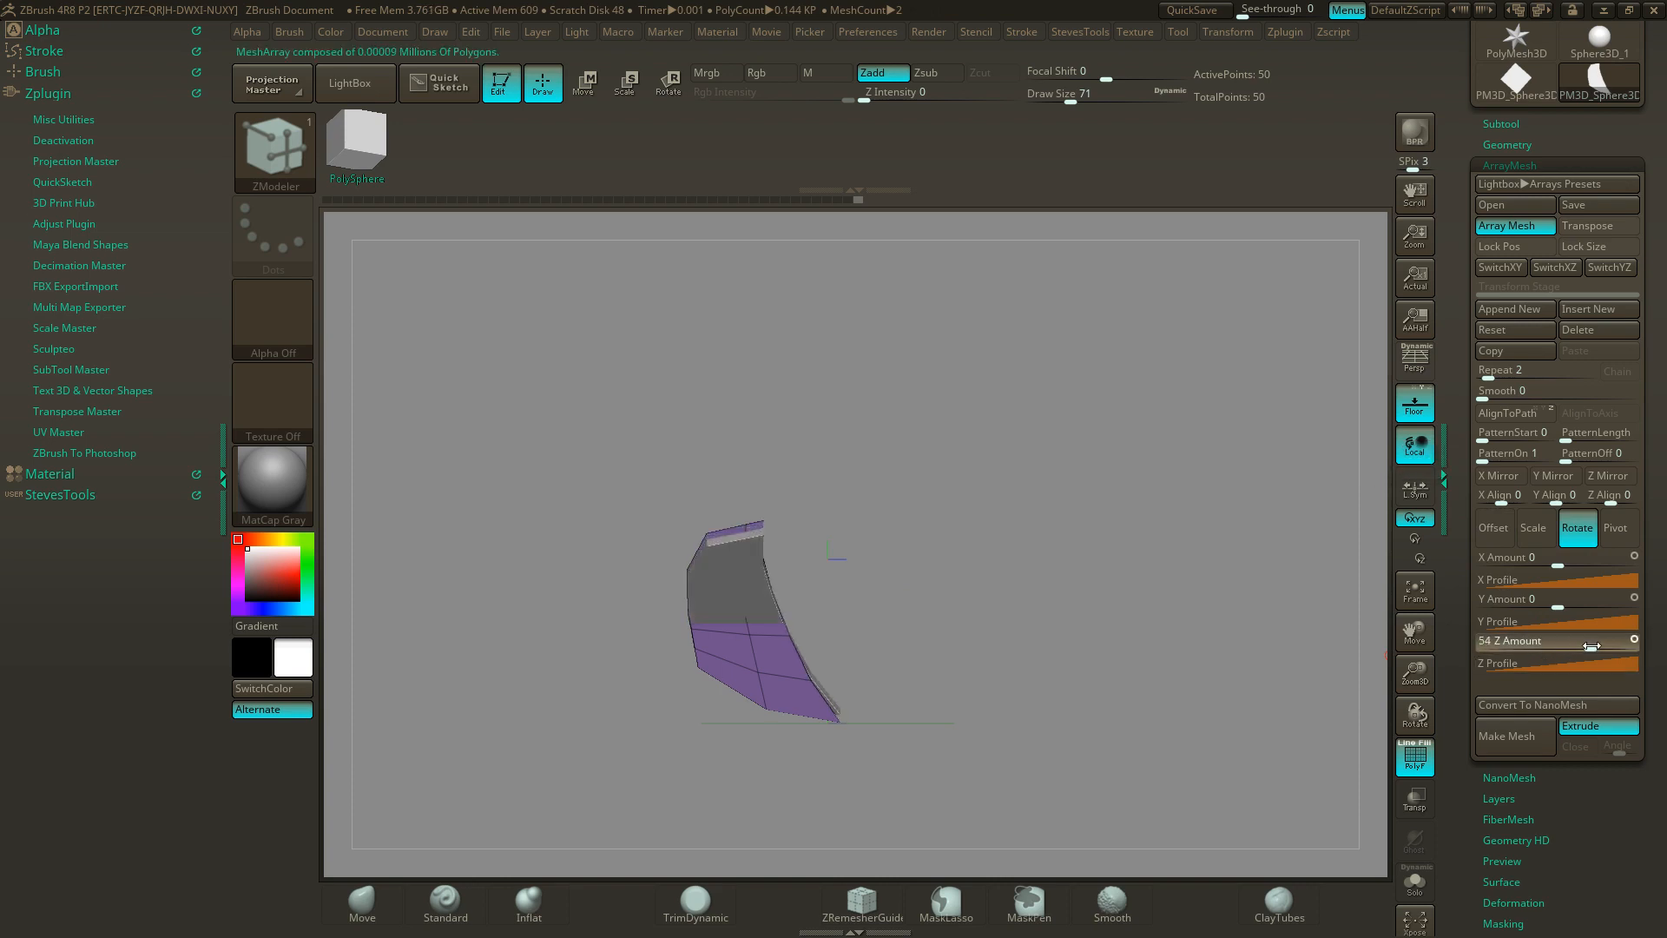
key(ctrl+z)
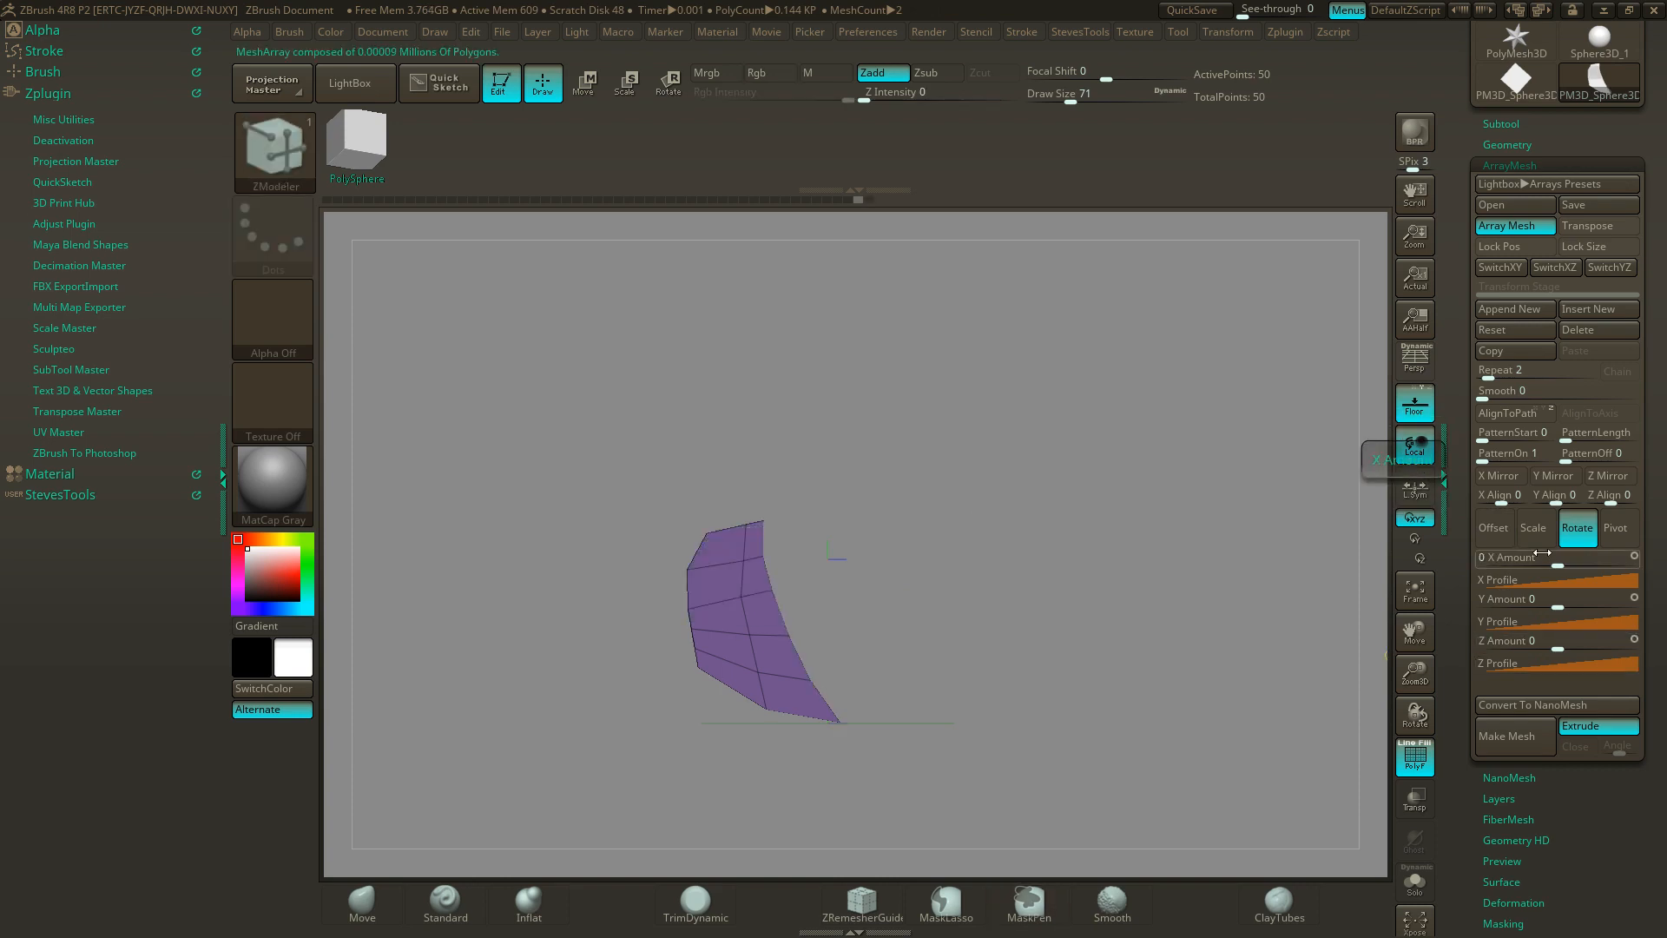
drag(1542, 554, 1601, 567)
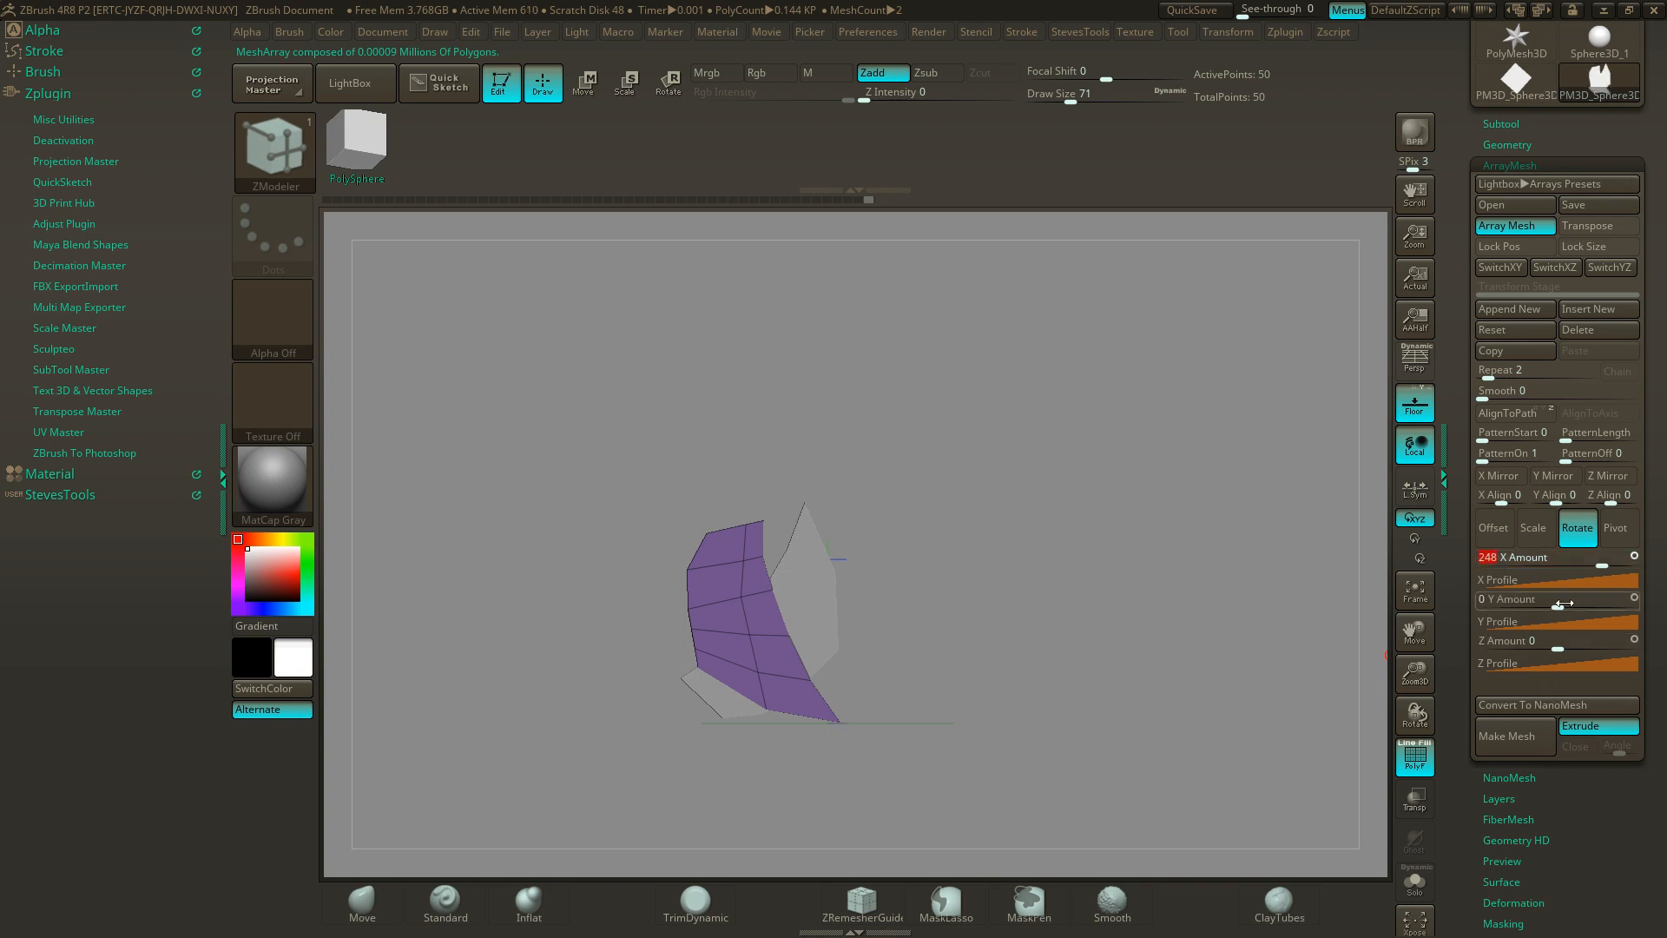
drag(1489, 378, 1504, 380)
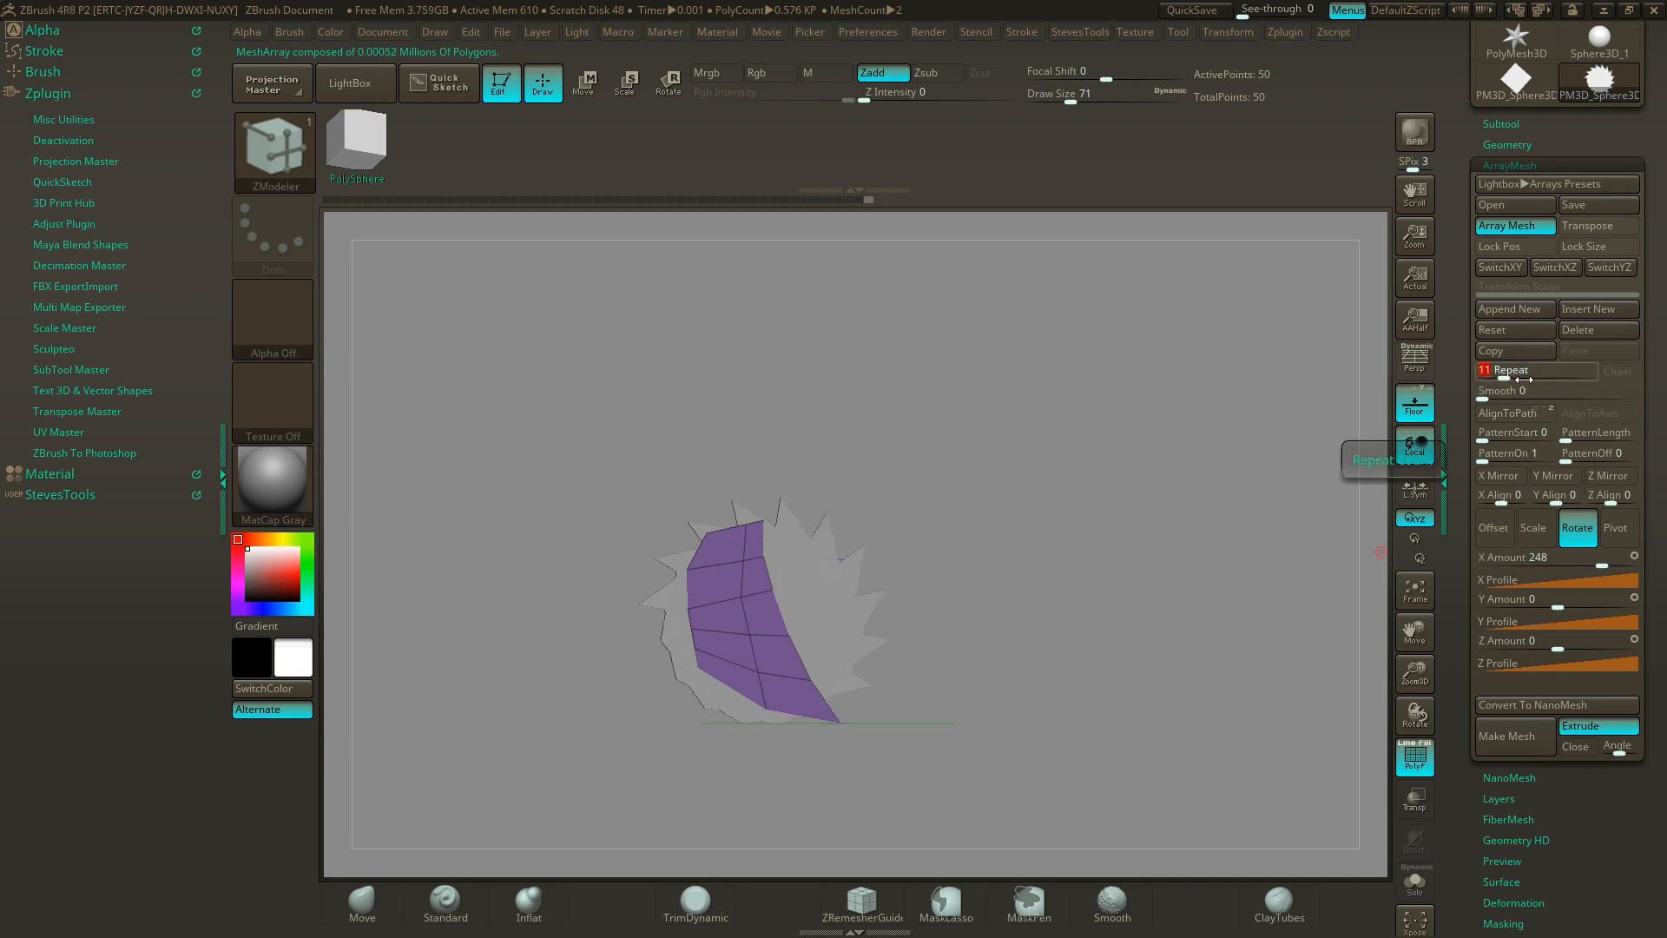
- Enable Transpose editing for the array and switch from the Gizmo 3D to the transpose line
click(1608, 232)
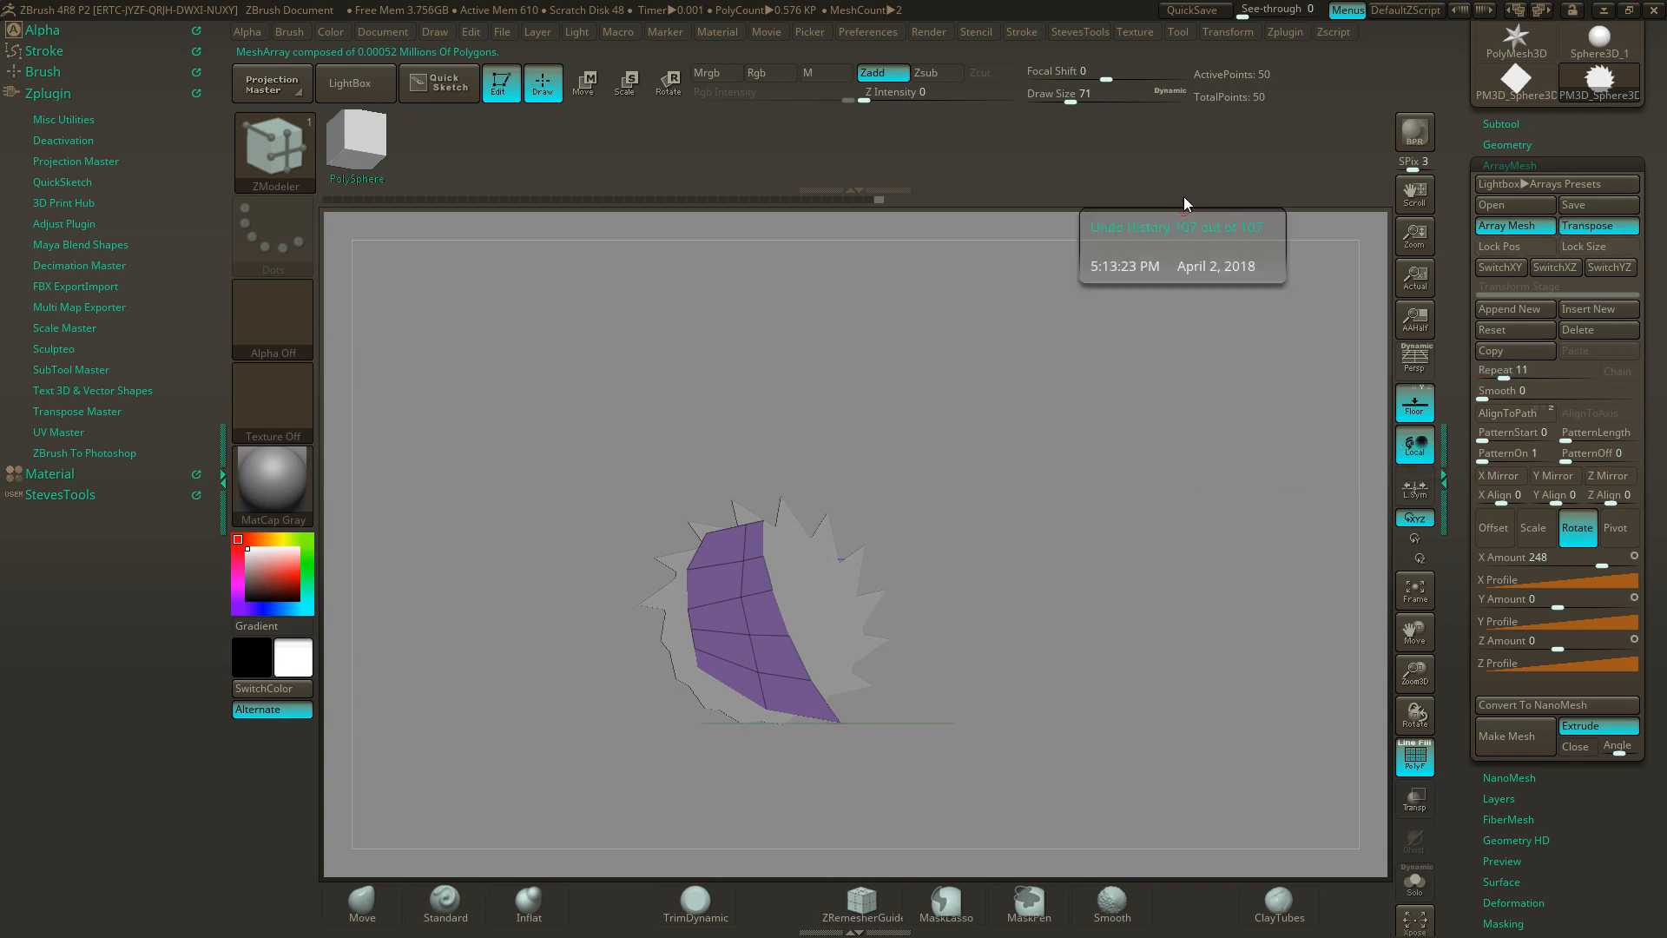
click(1229, 31)
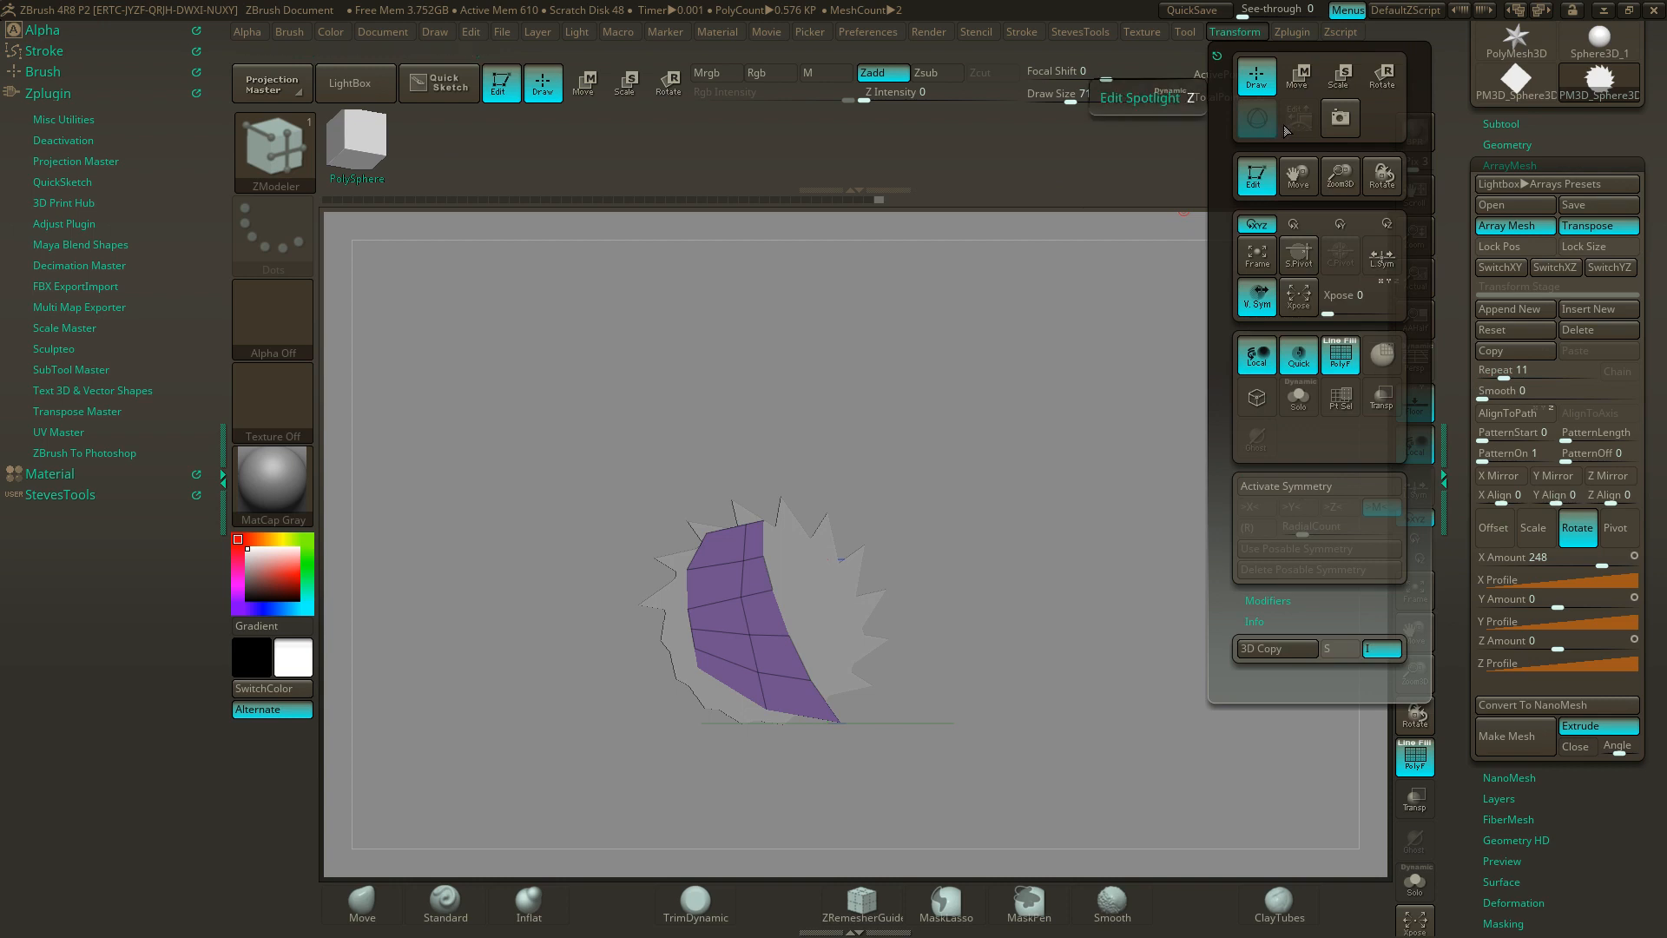
key(w)
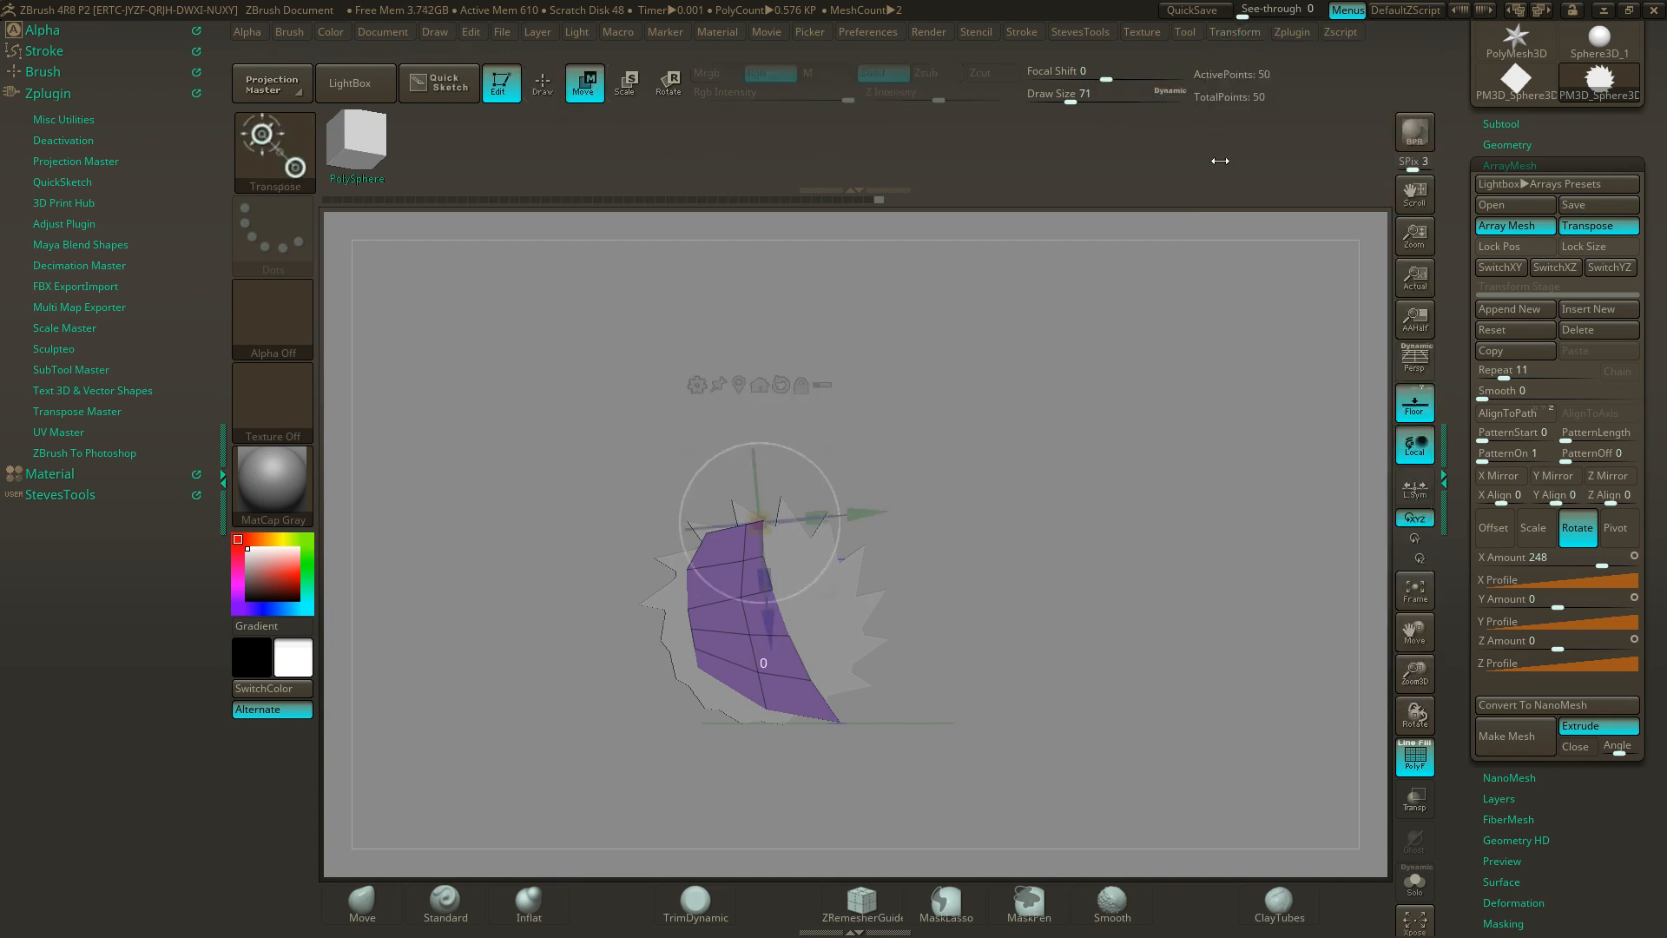
click(1234, 32)
click(1257, 118)
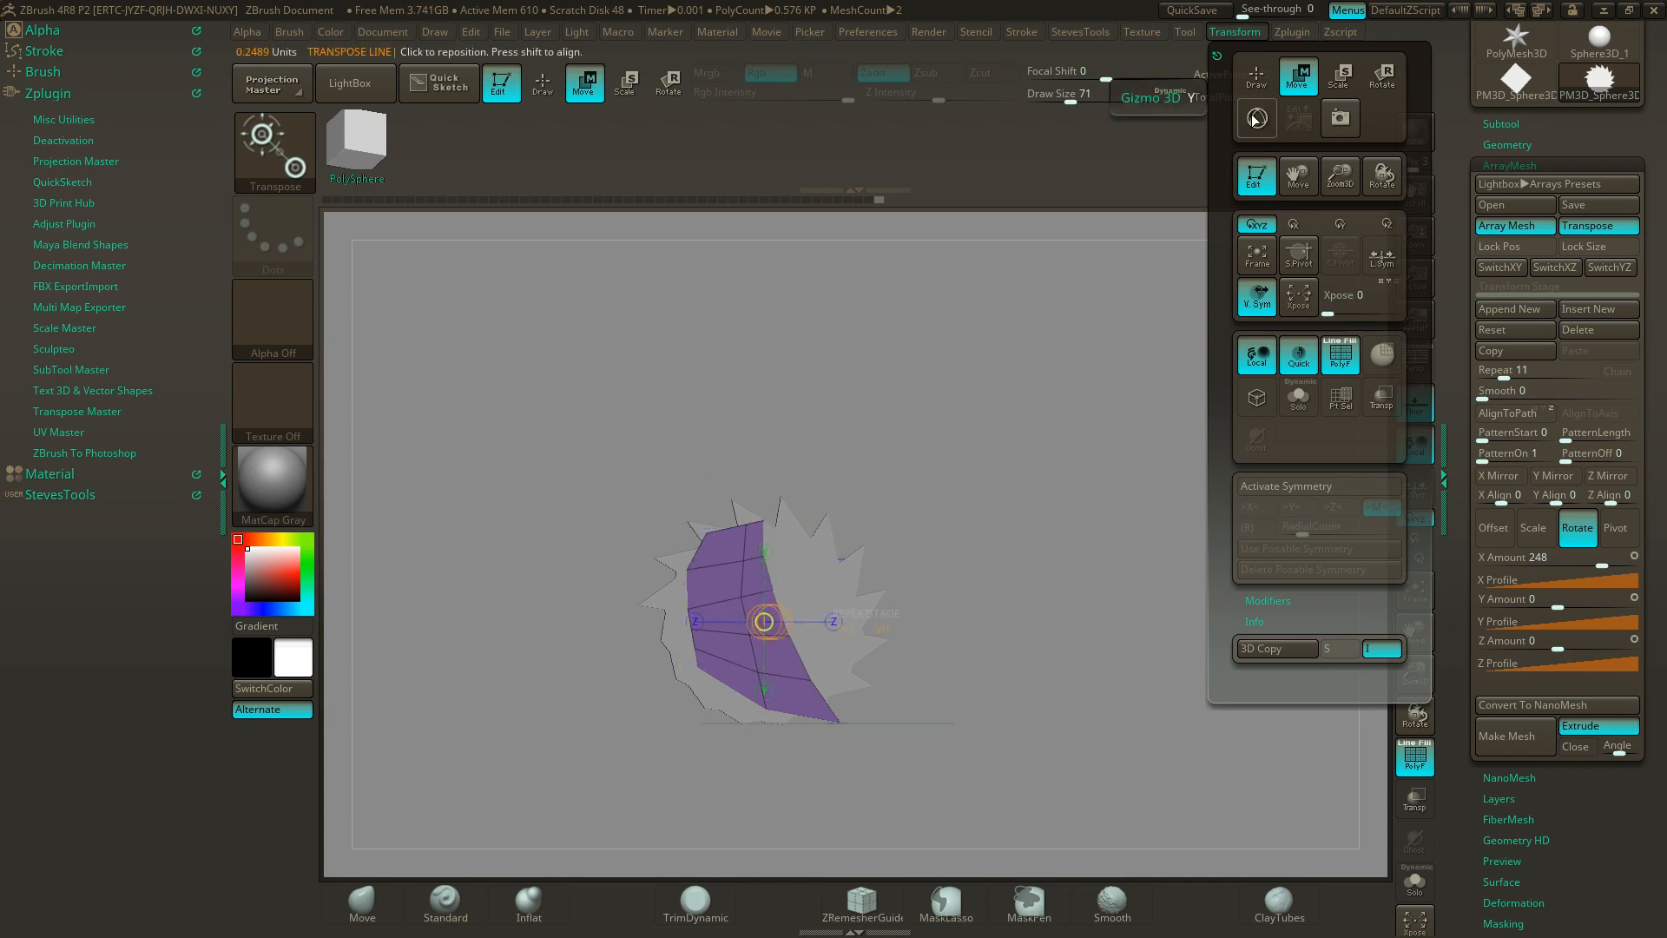
- Turn on Lock Pos and spread the array copies diagonally up and away from the source feather
drag(752, 634, 947, 622)
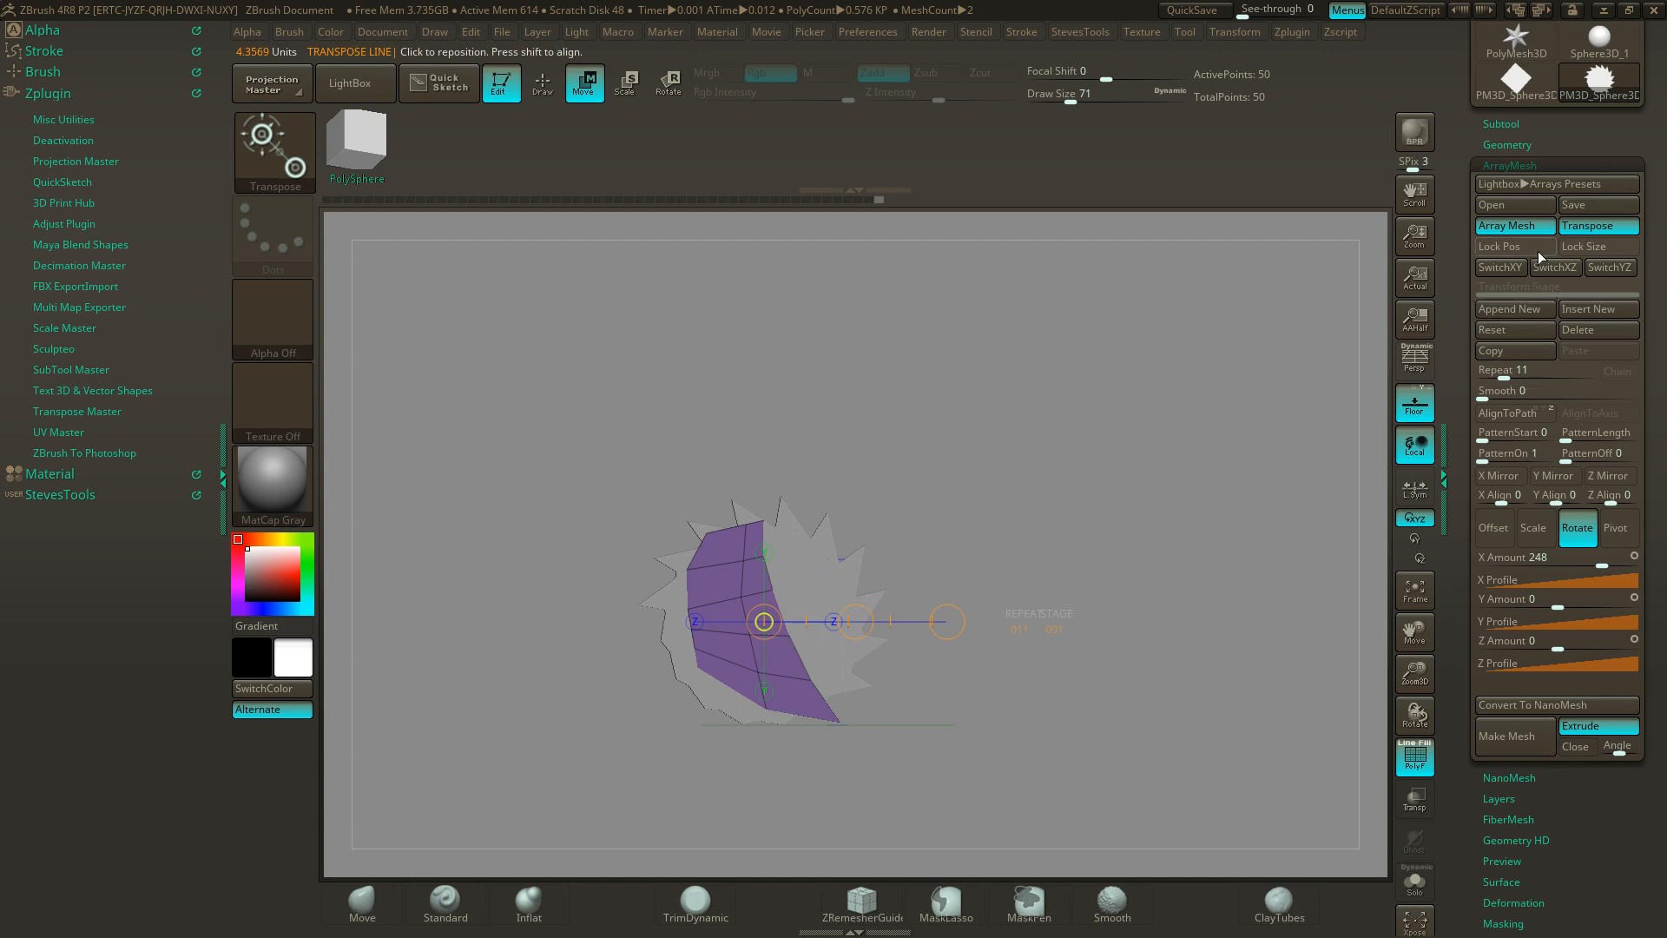
click(1537, 247)
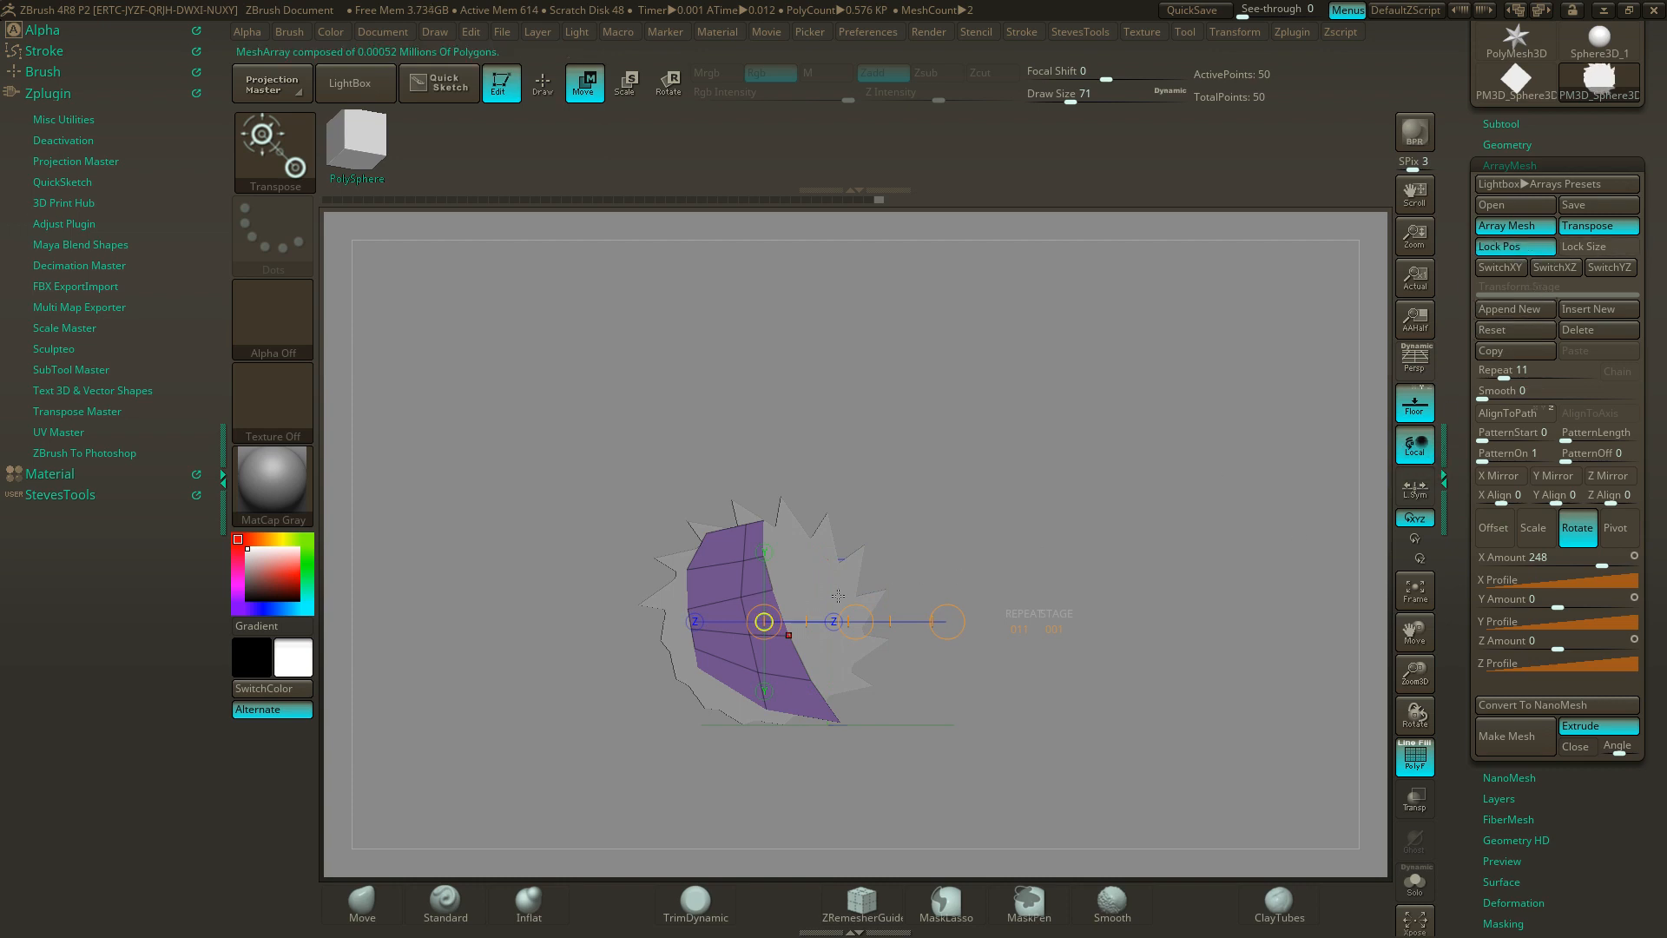
drag(856, 622, 1243, 276)
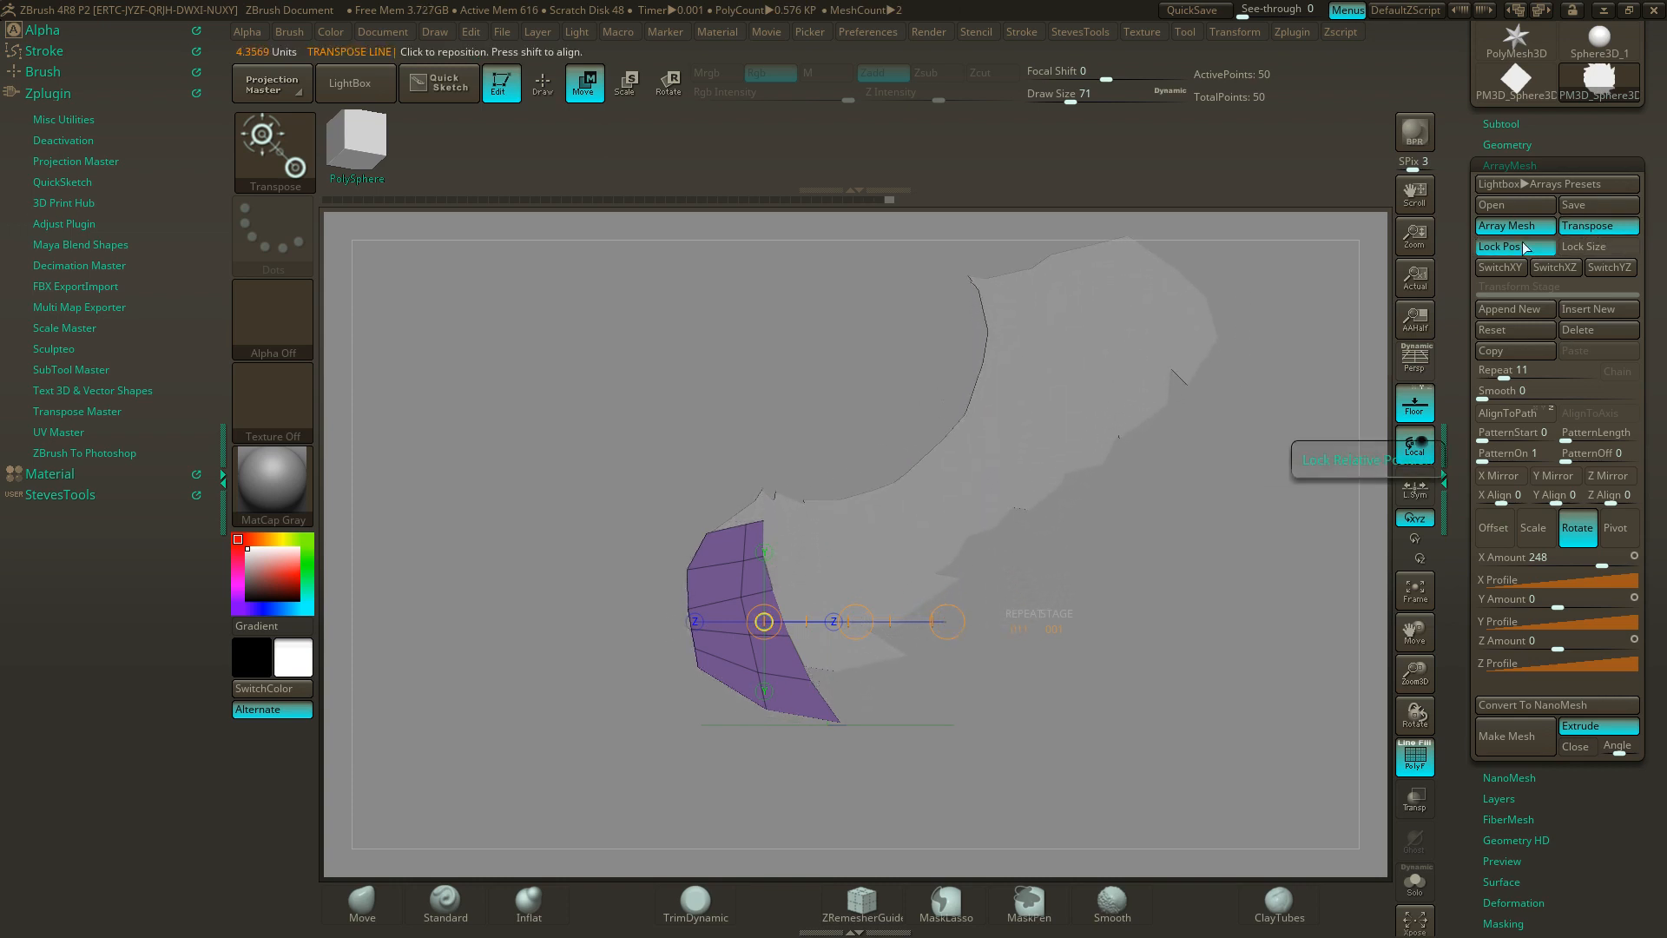
click(1226, 35)
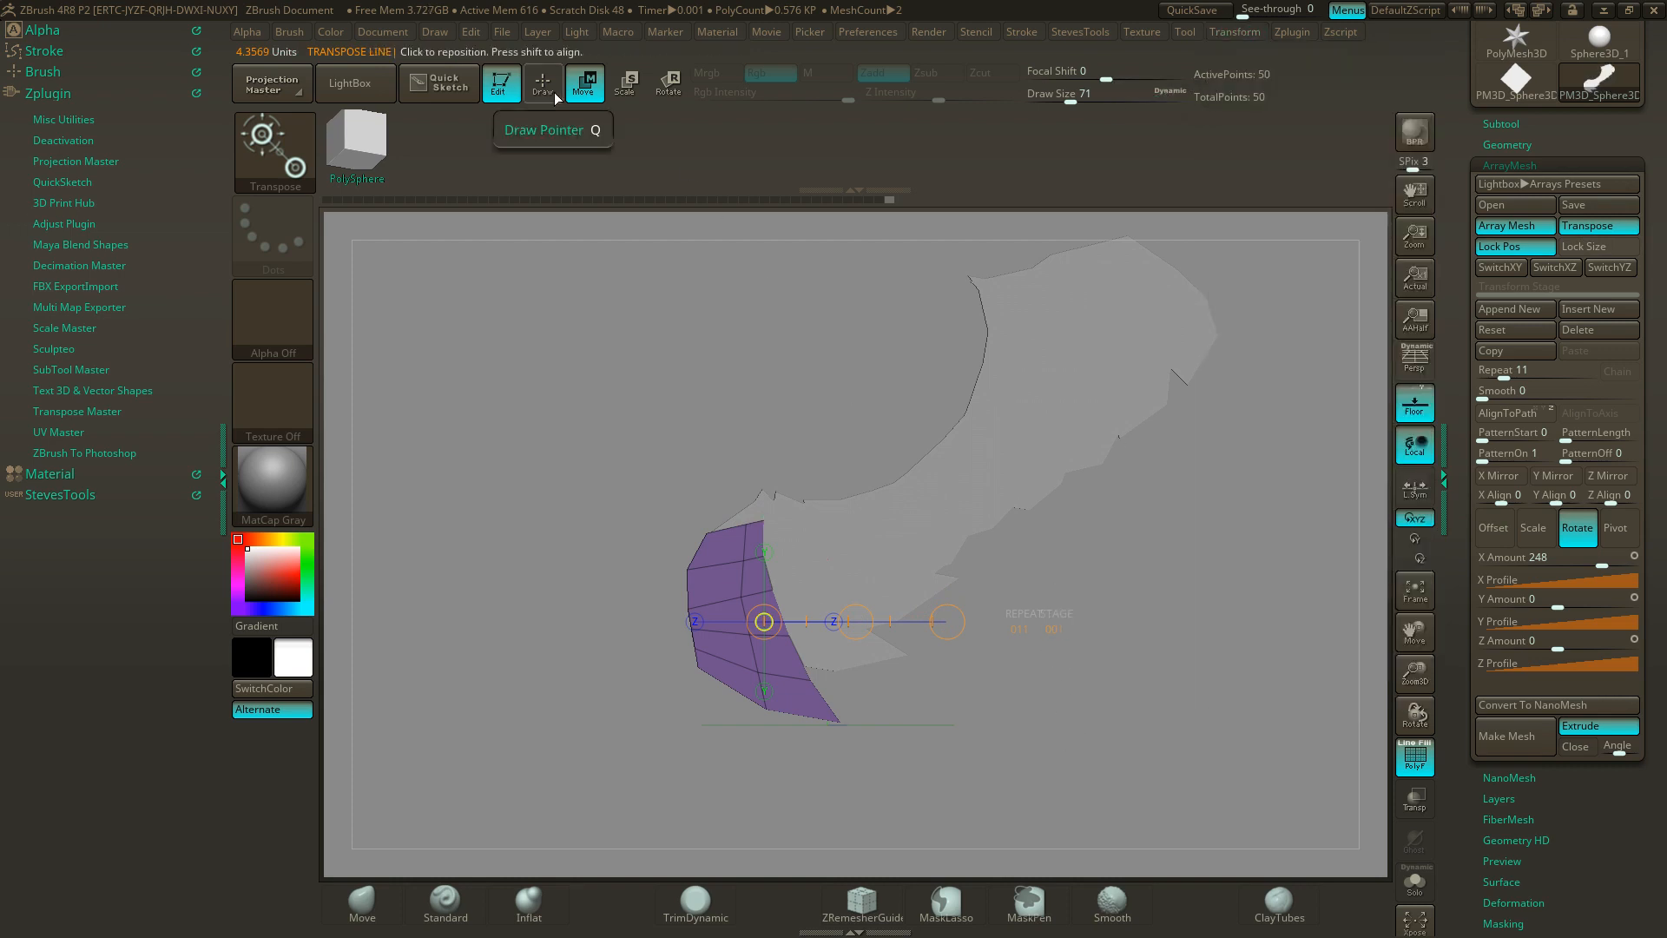
click(1244, 29)
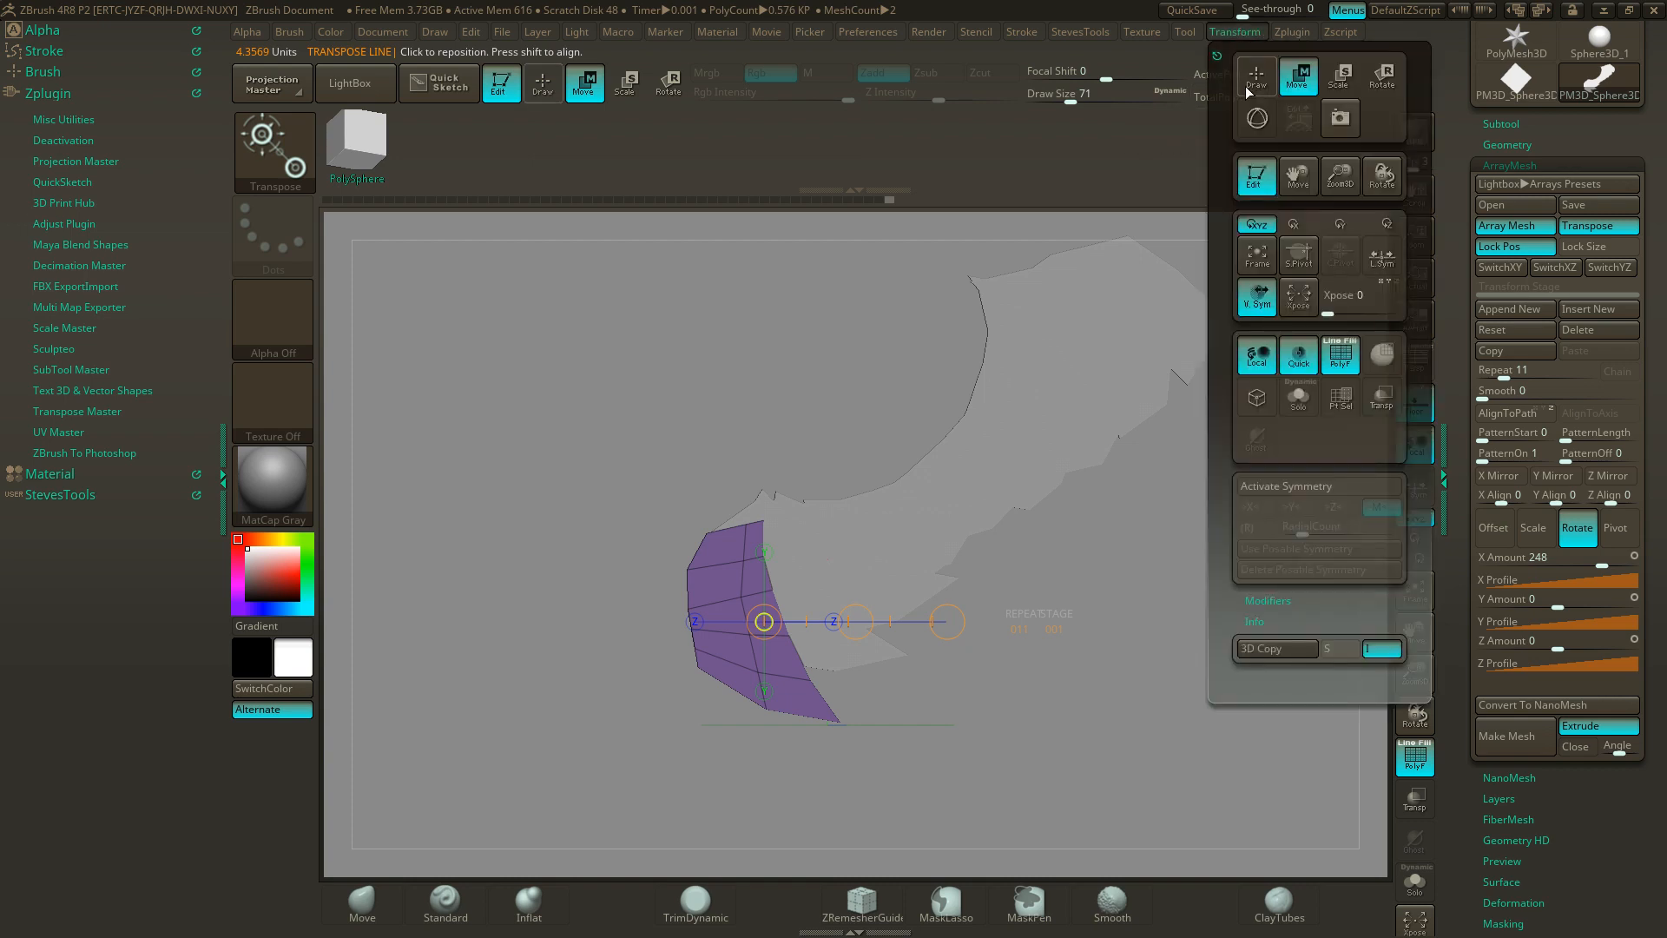
click(1258, 117)
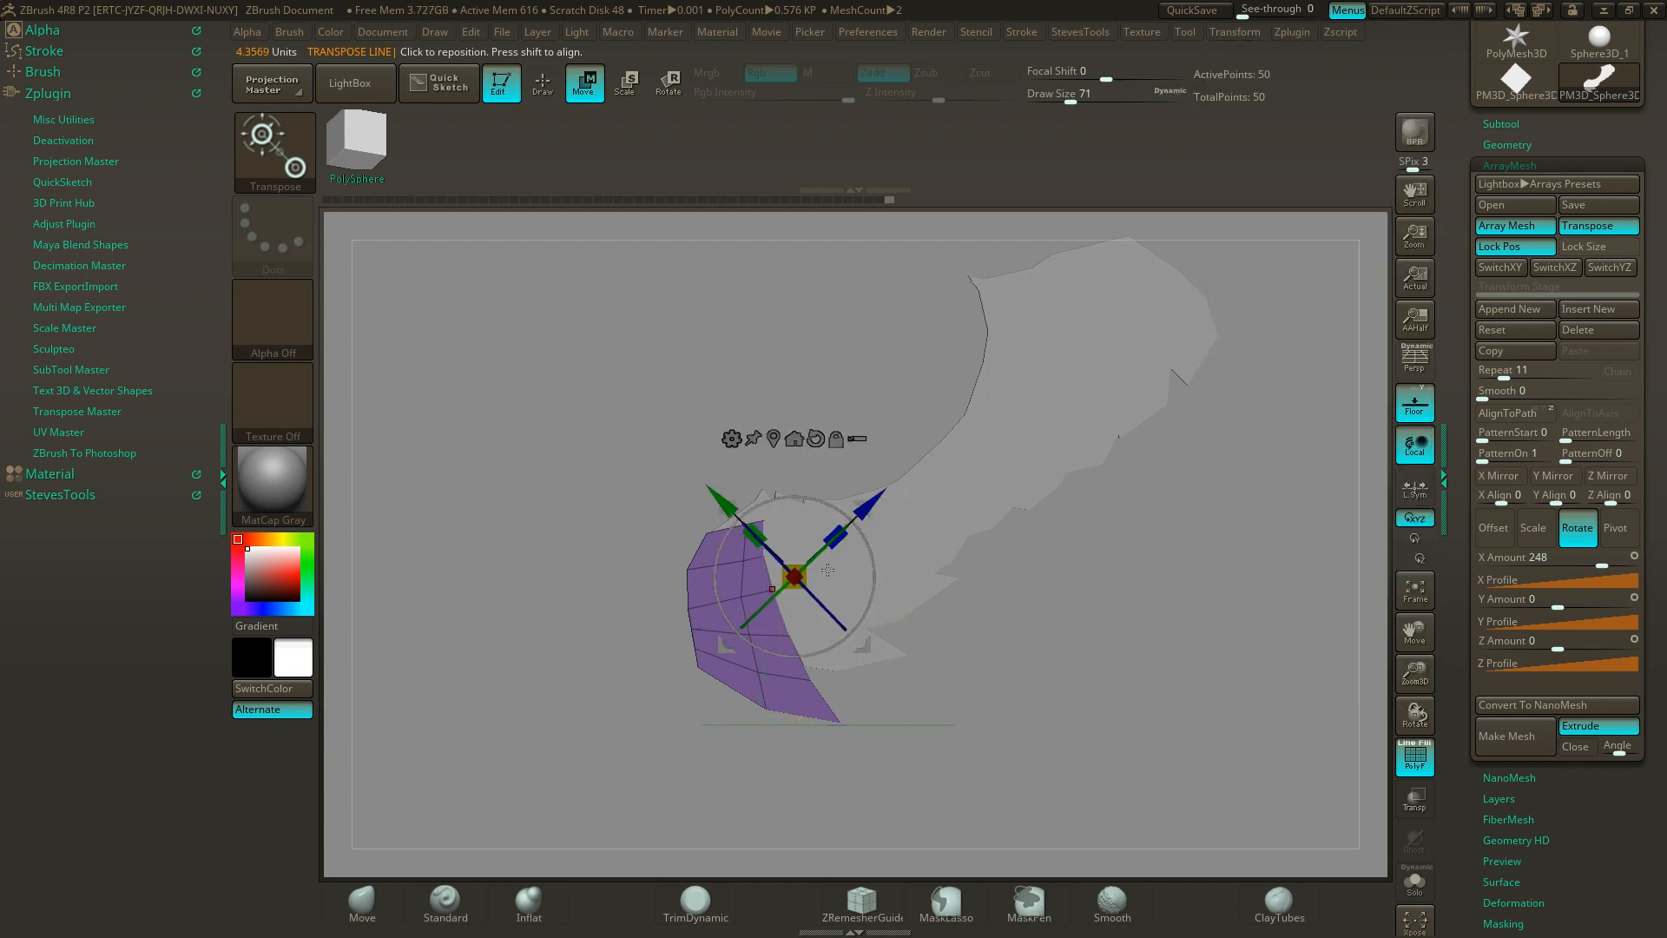
mouse_move(872, 640)
mouse_down()
mouse_move(917, 629)
mouse_move(954, 588)
mouse_move(1021, 574)
mouse_up()
key(ctrl+z)
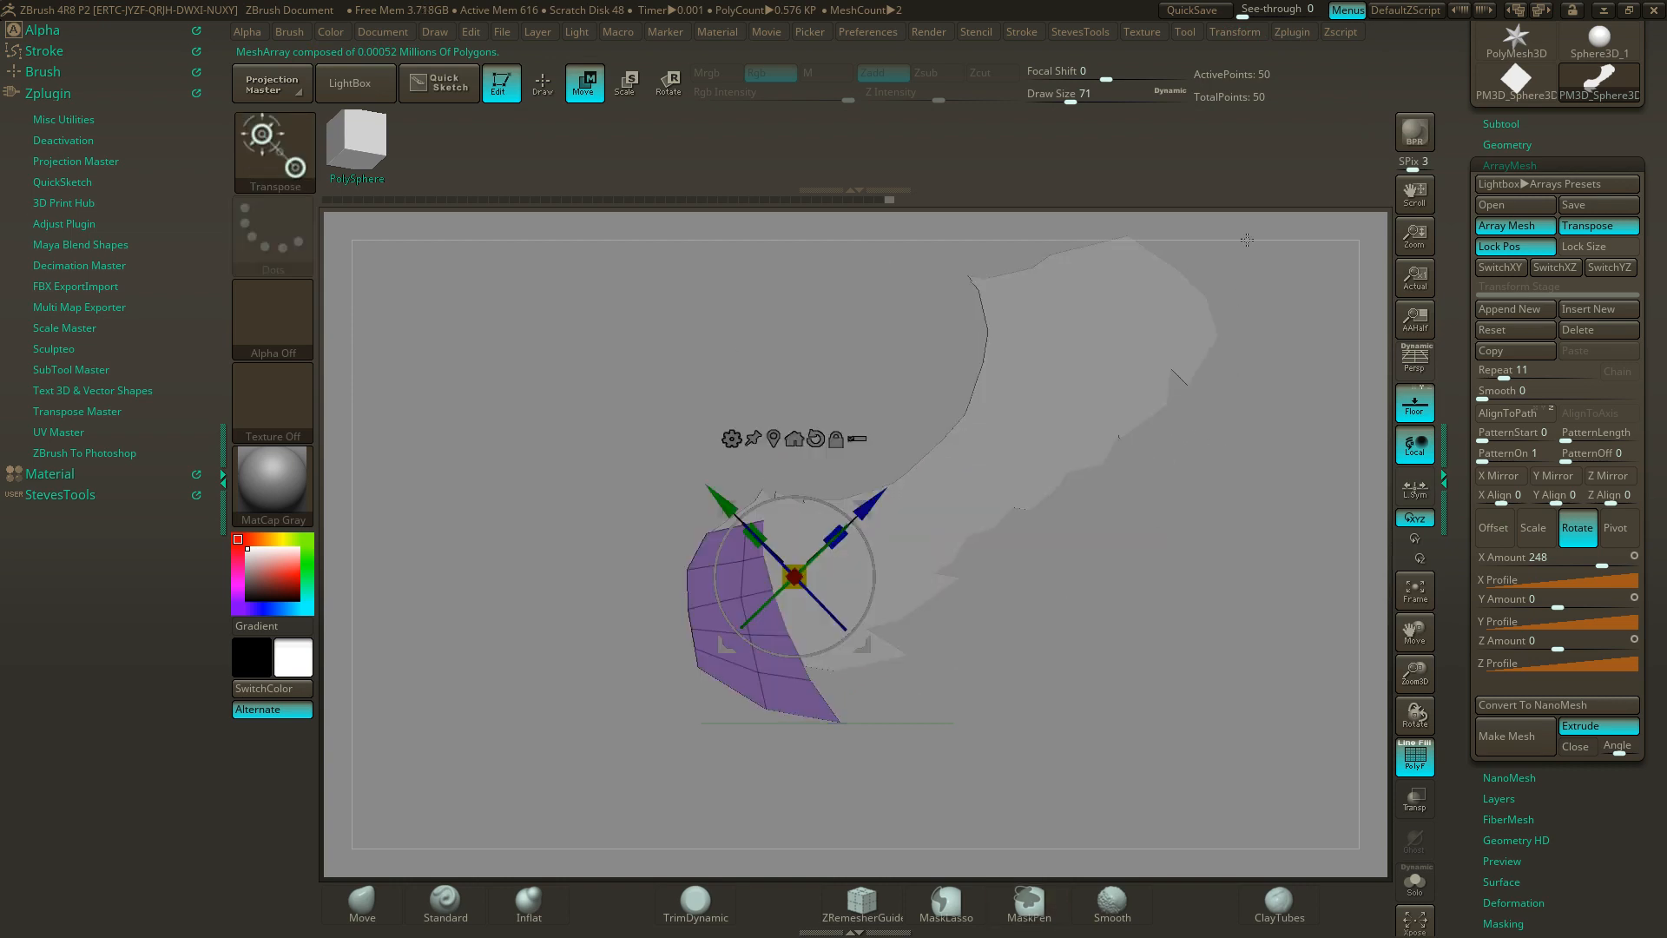
click(1255, 33)
click(1257, 117)
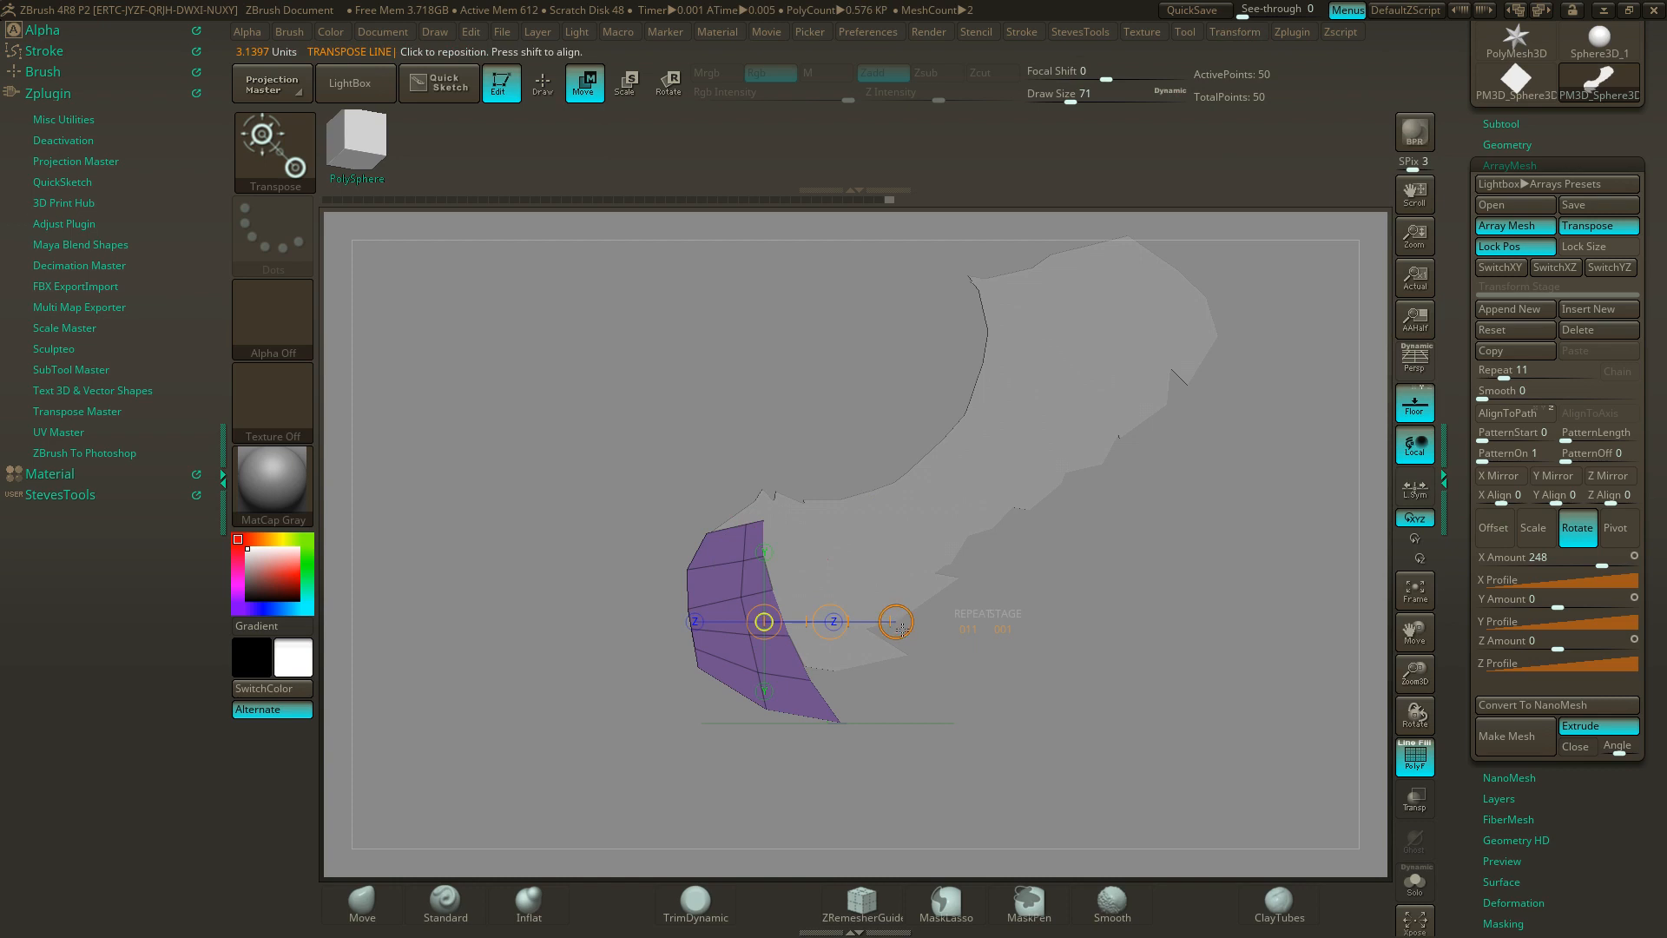
- Adjust the array offset with the transpose line so the feather copies climb more steeply from the source feather
drag(900, 625, 951, 512)
ctrl+right_drag(1030, 498, 955, 572)
drag(823, 688, 879, 539)
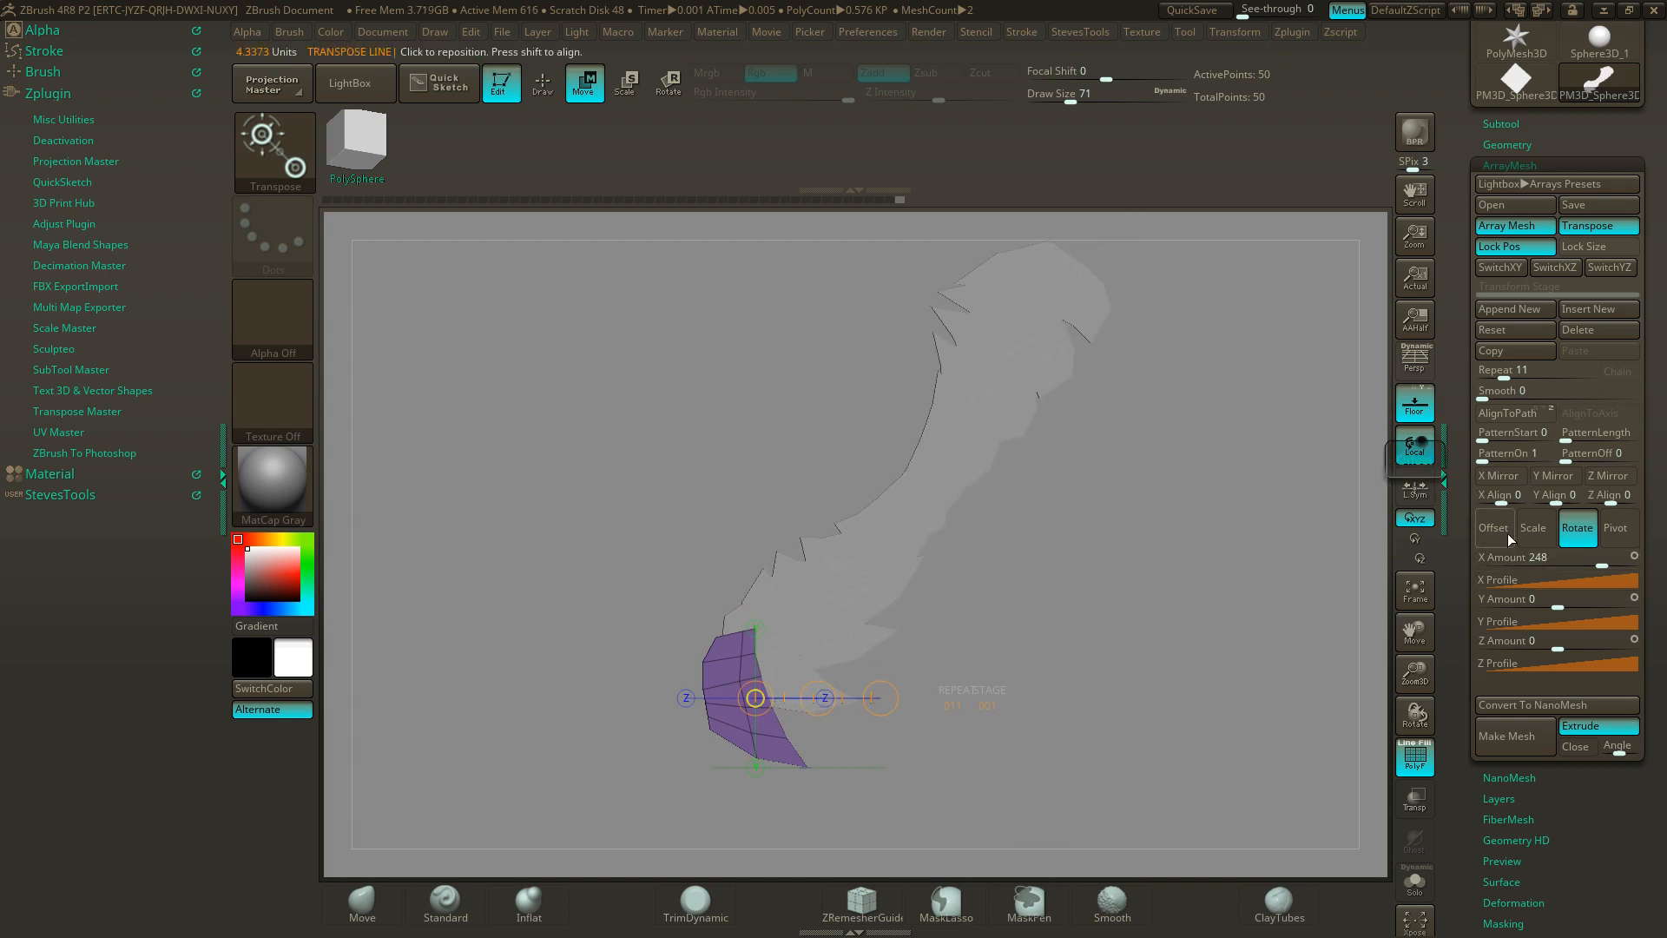
- Reduce the array's X rotation amount to 103 so the copies follow a gentler wing curve
drag(1602, 562, 1599, 565)
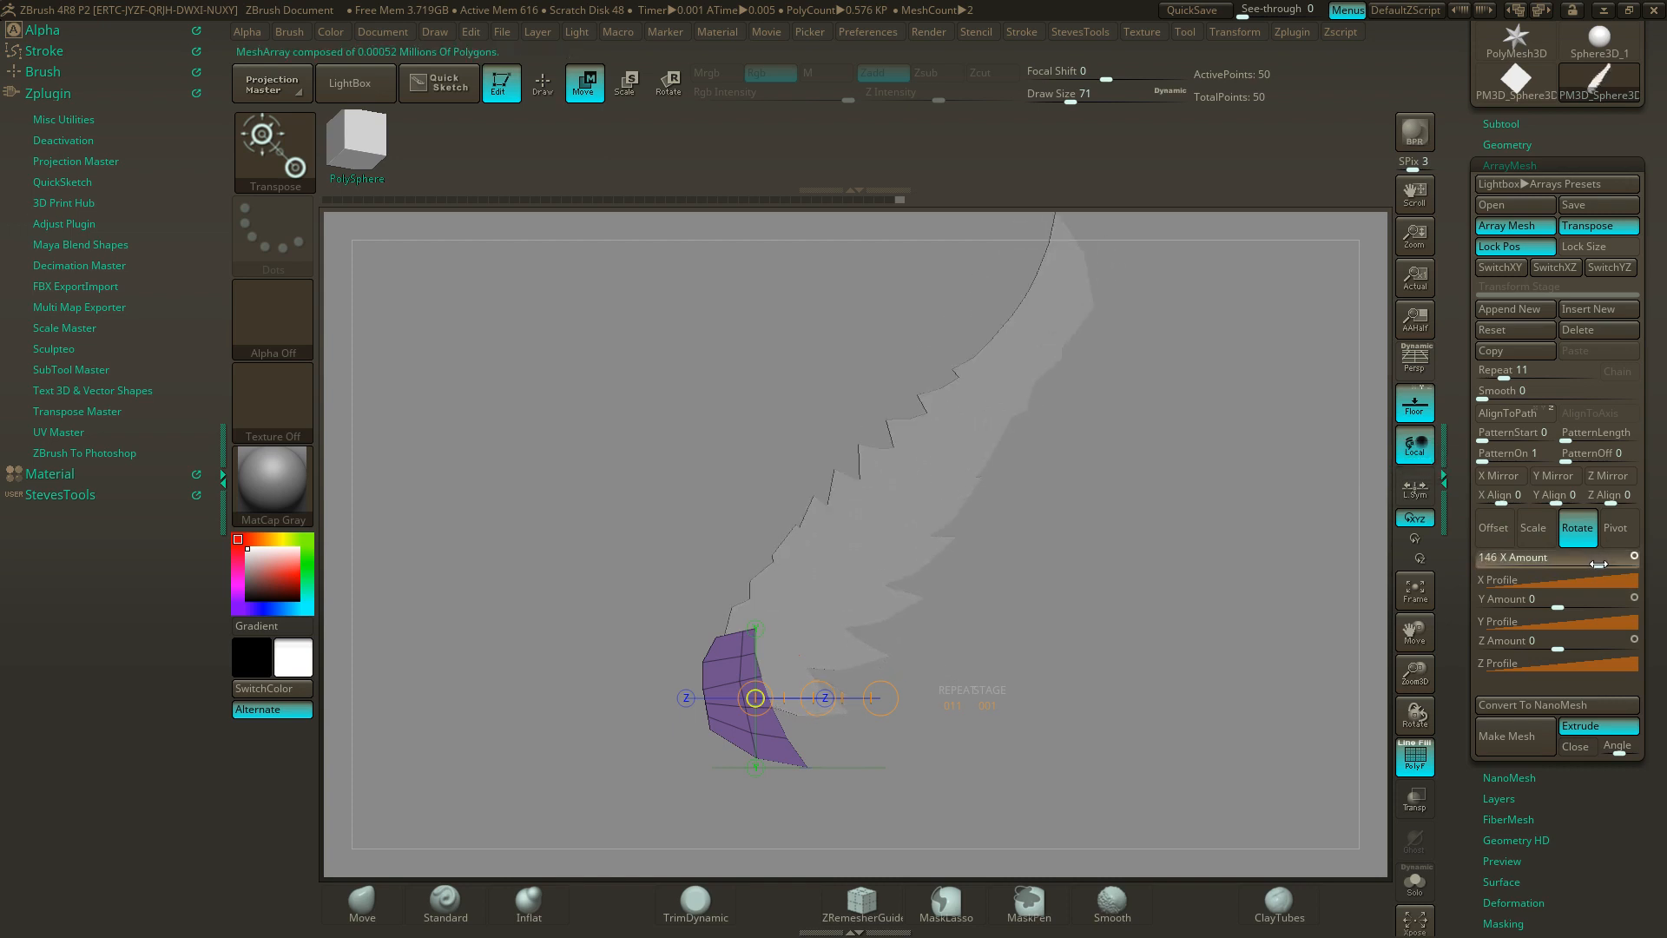
drag(1599, 565, 1596, 565)
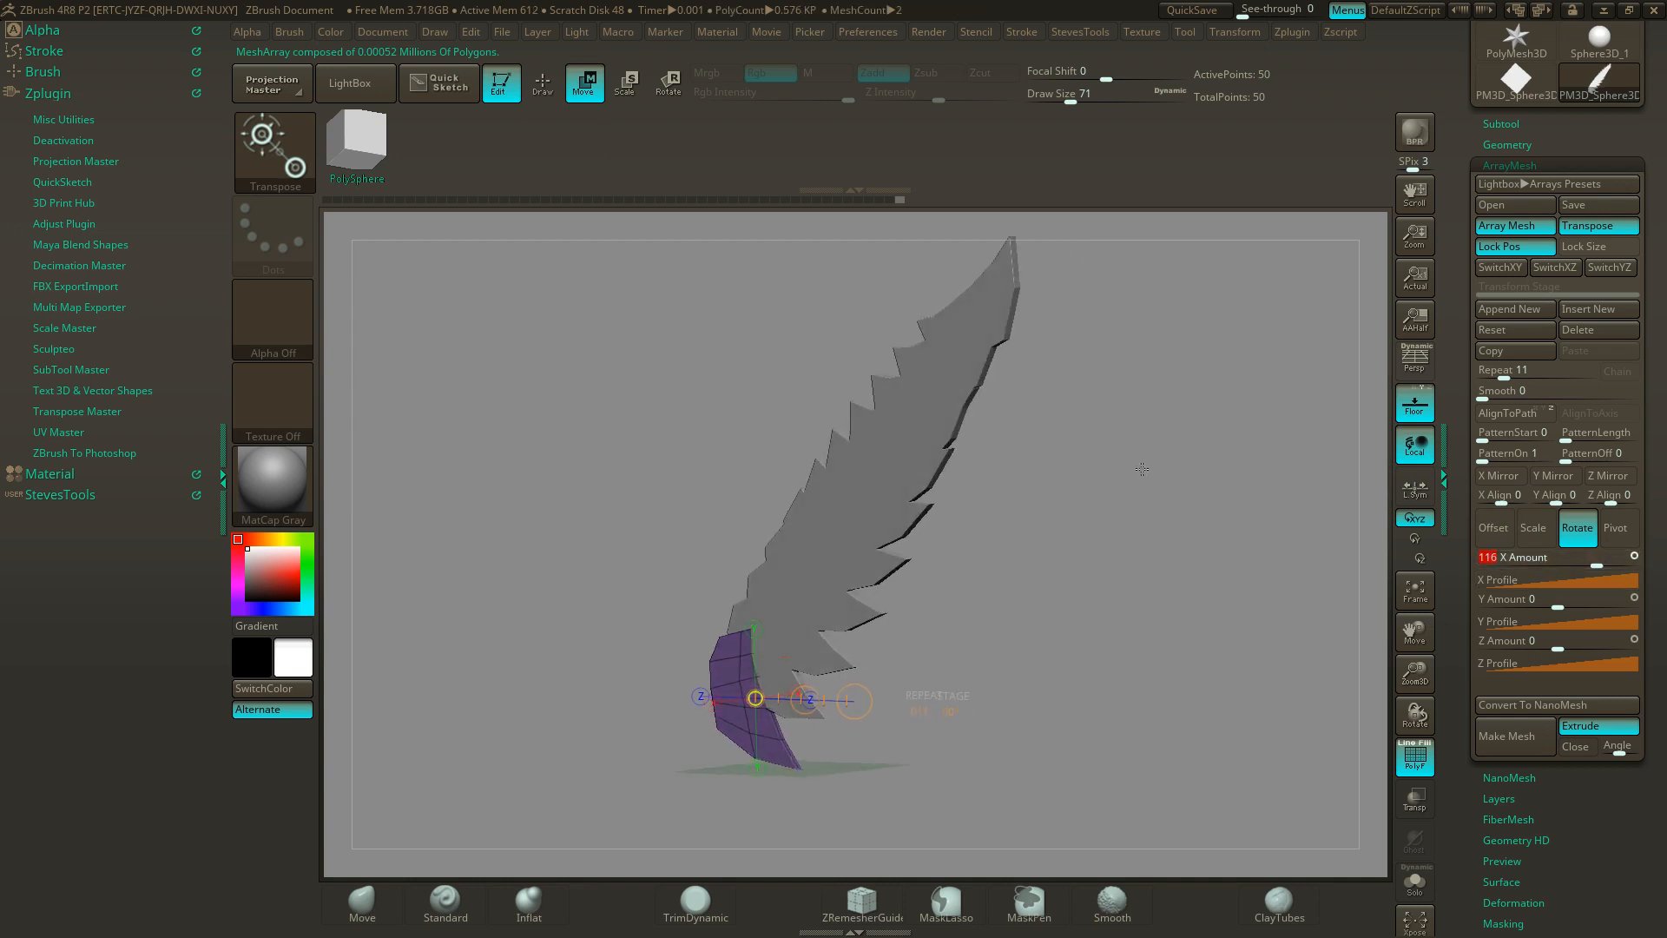
drag(1142, 468, 1152, 480)
drag(1379, 738, 1183, 545)
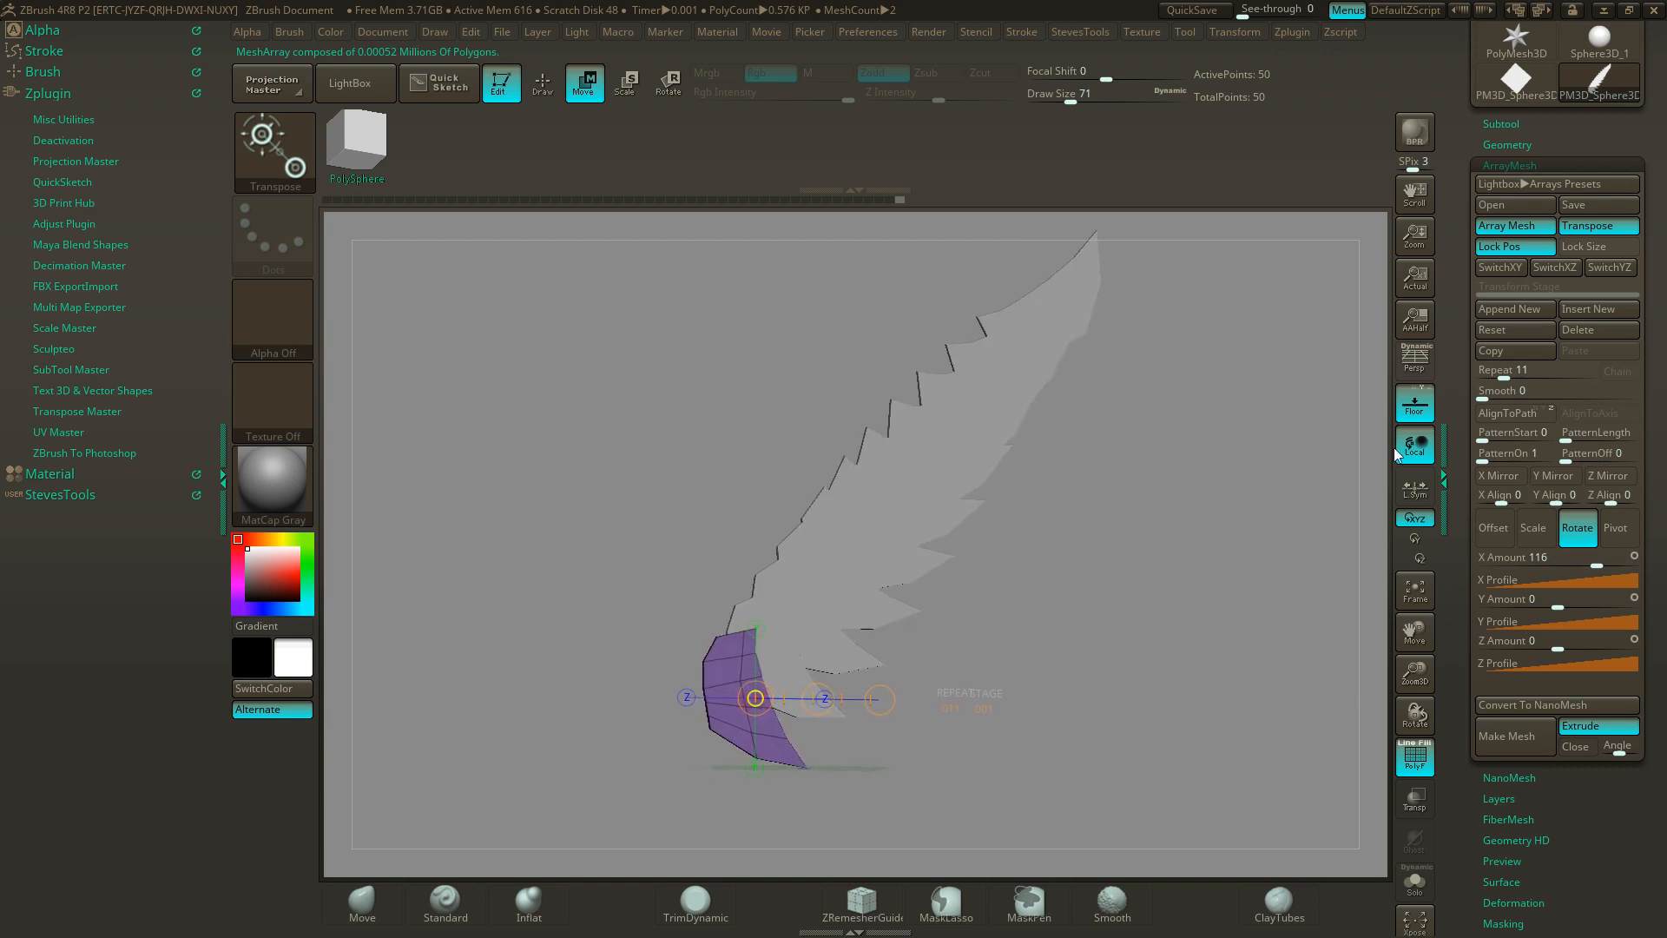
click(1581, 562)
text(9)
drag(1582, 565, 1596, 563)
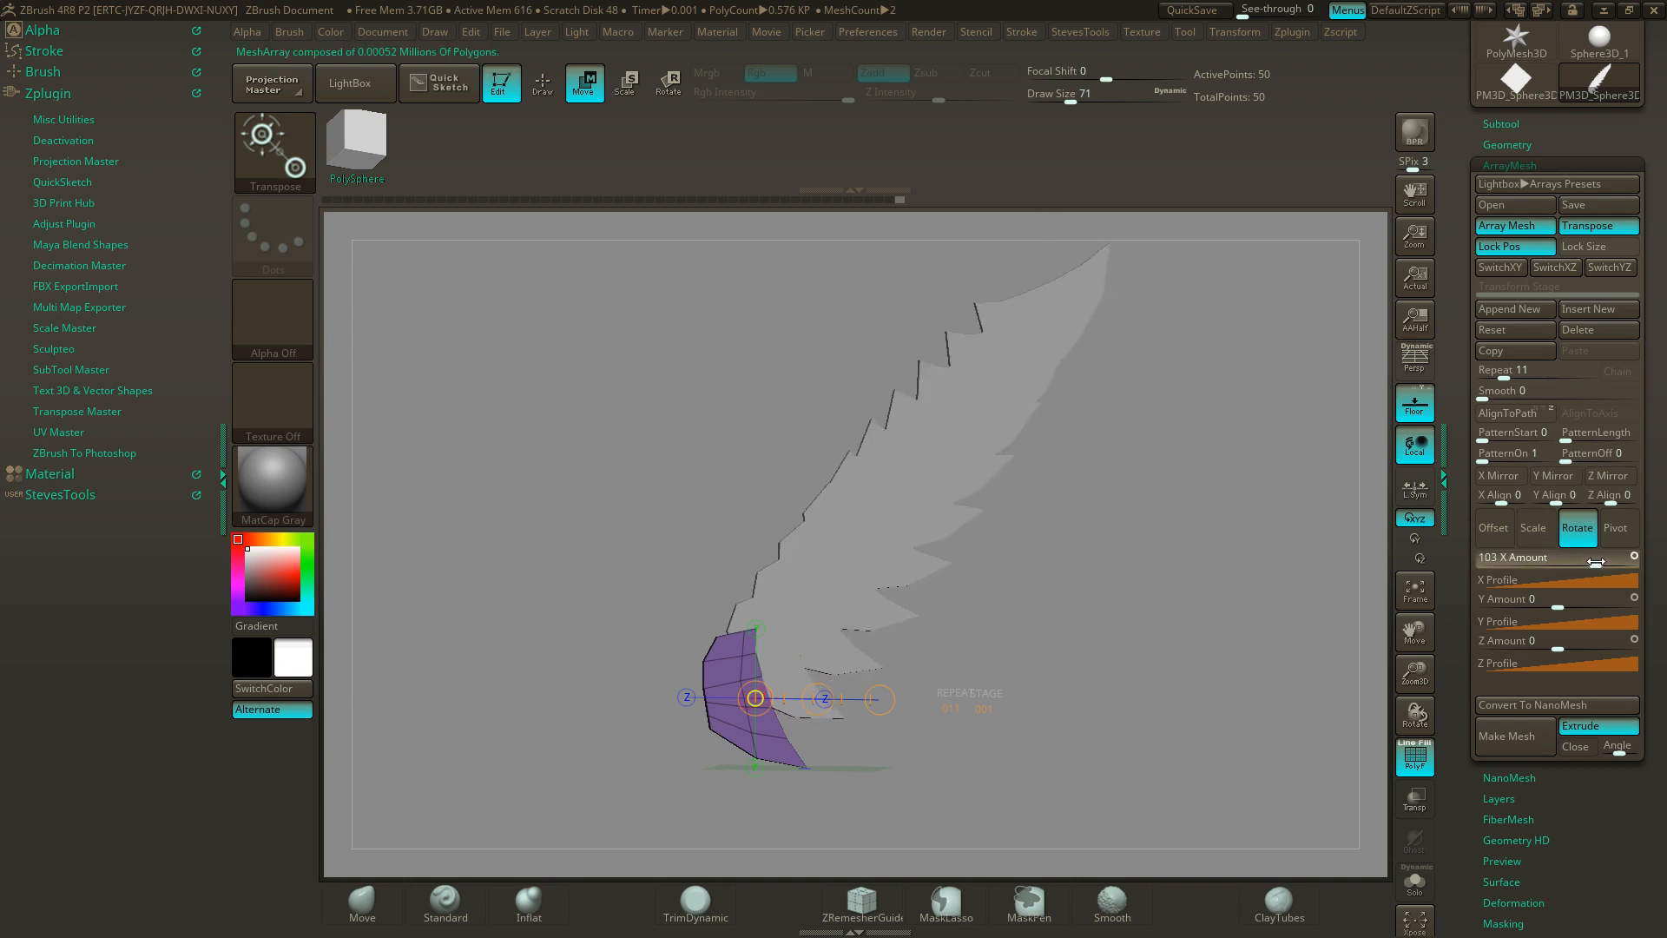
- Shorten the array offset so the feathers overlap more closely, and stagger the copies sideways along X
drag(817, 699, 713, 763)
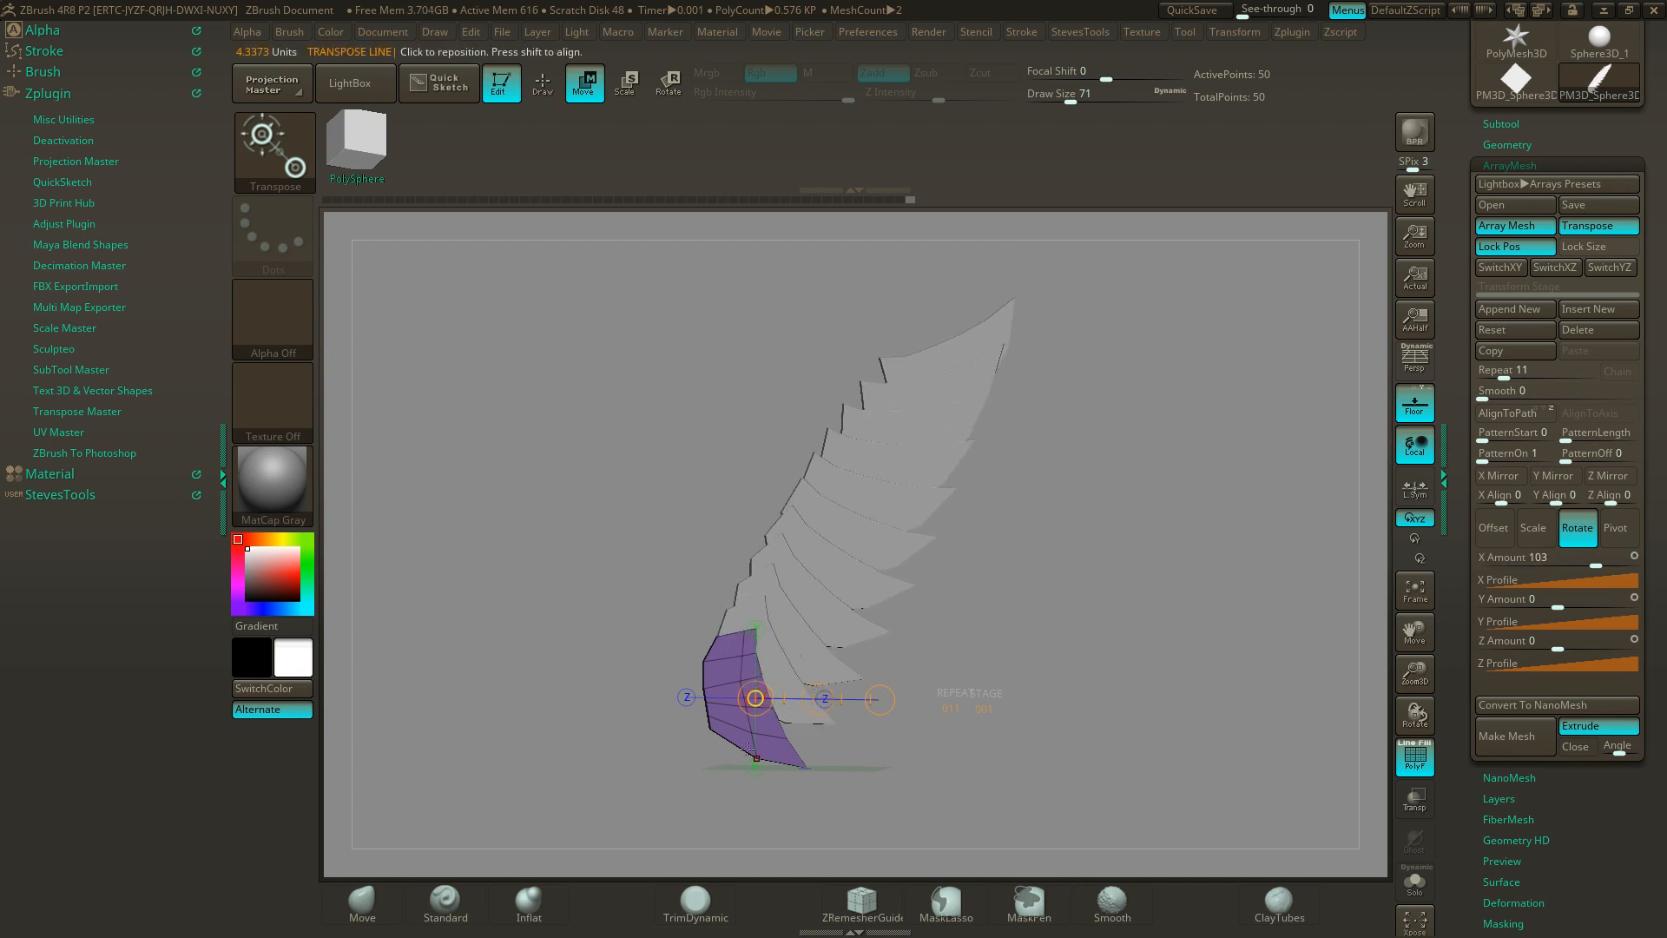
drag(1002, 621, 858, 641)
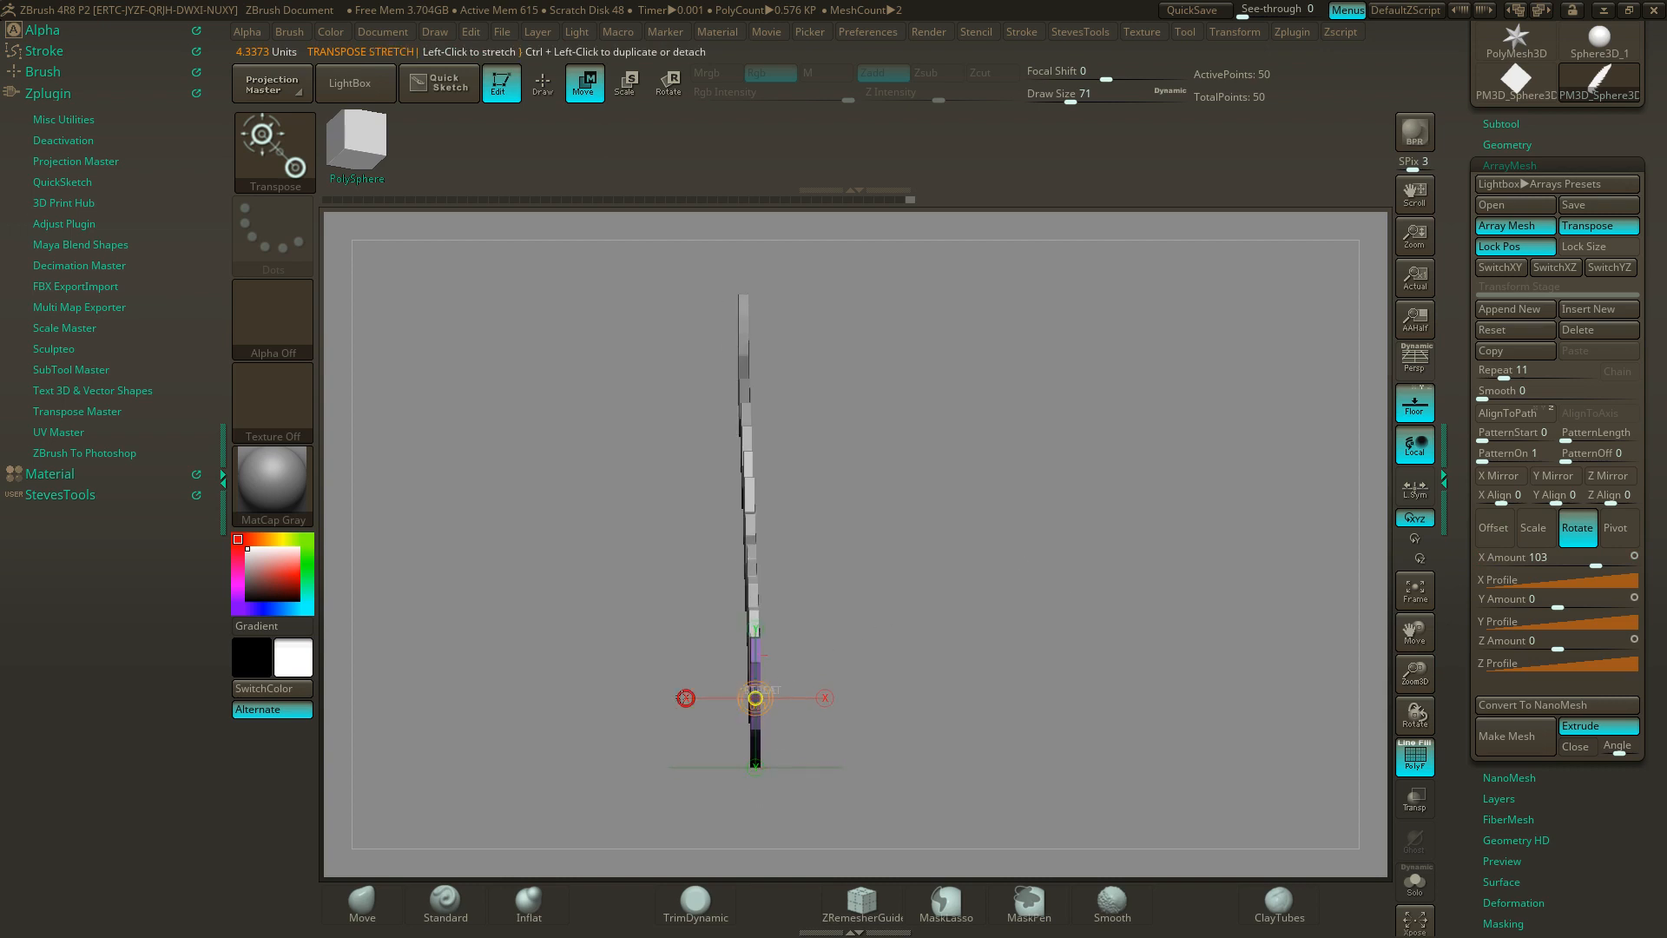
click(686, 697)
drag(693, 697, 584, 692)
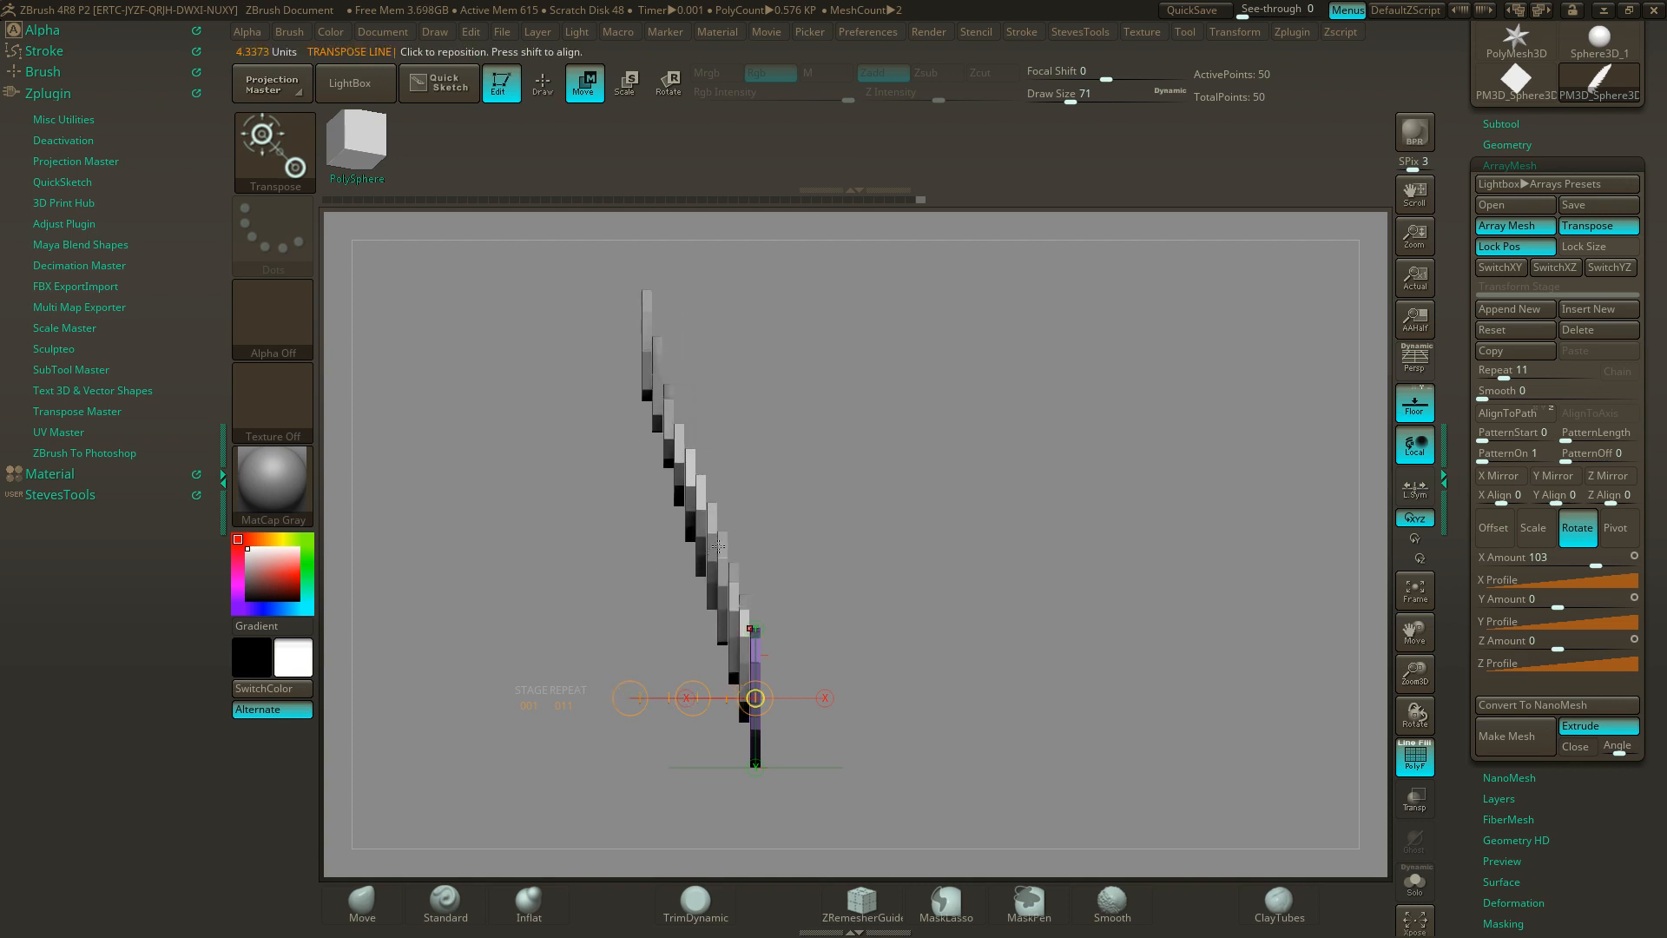
drag(940, 568, 855, 568)
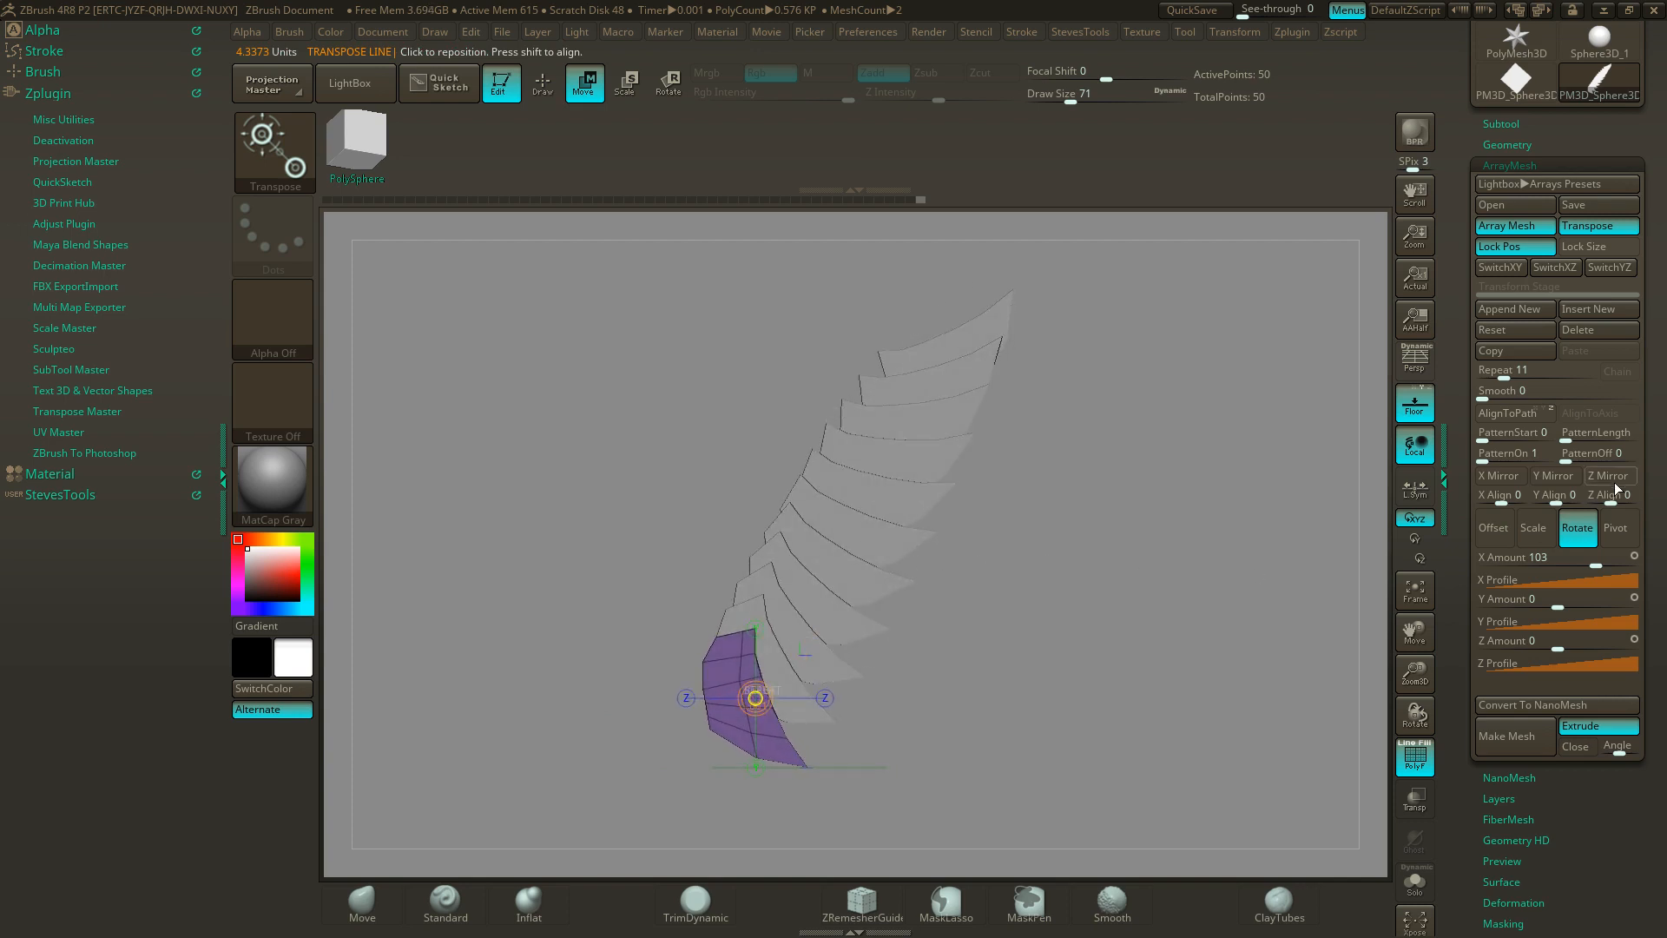
- Switch the array to Scale mode and set its X amount to about 9.65
click(1547, 533)
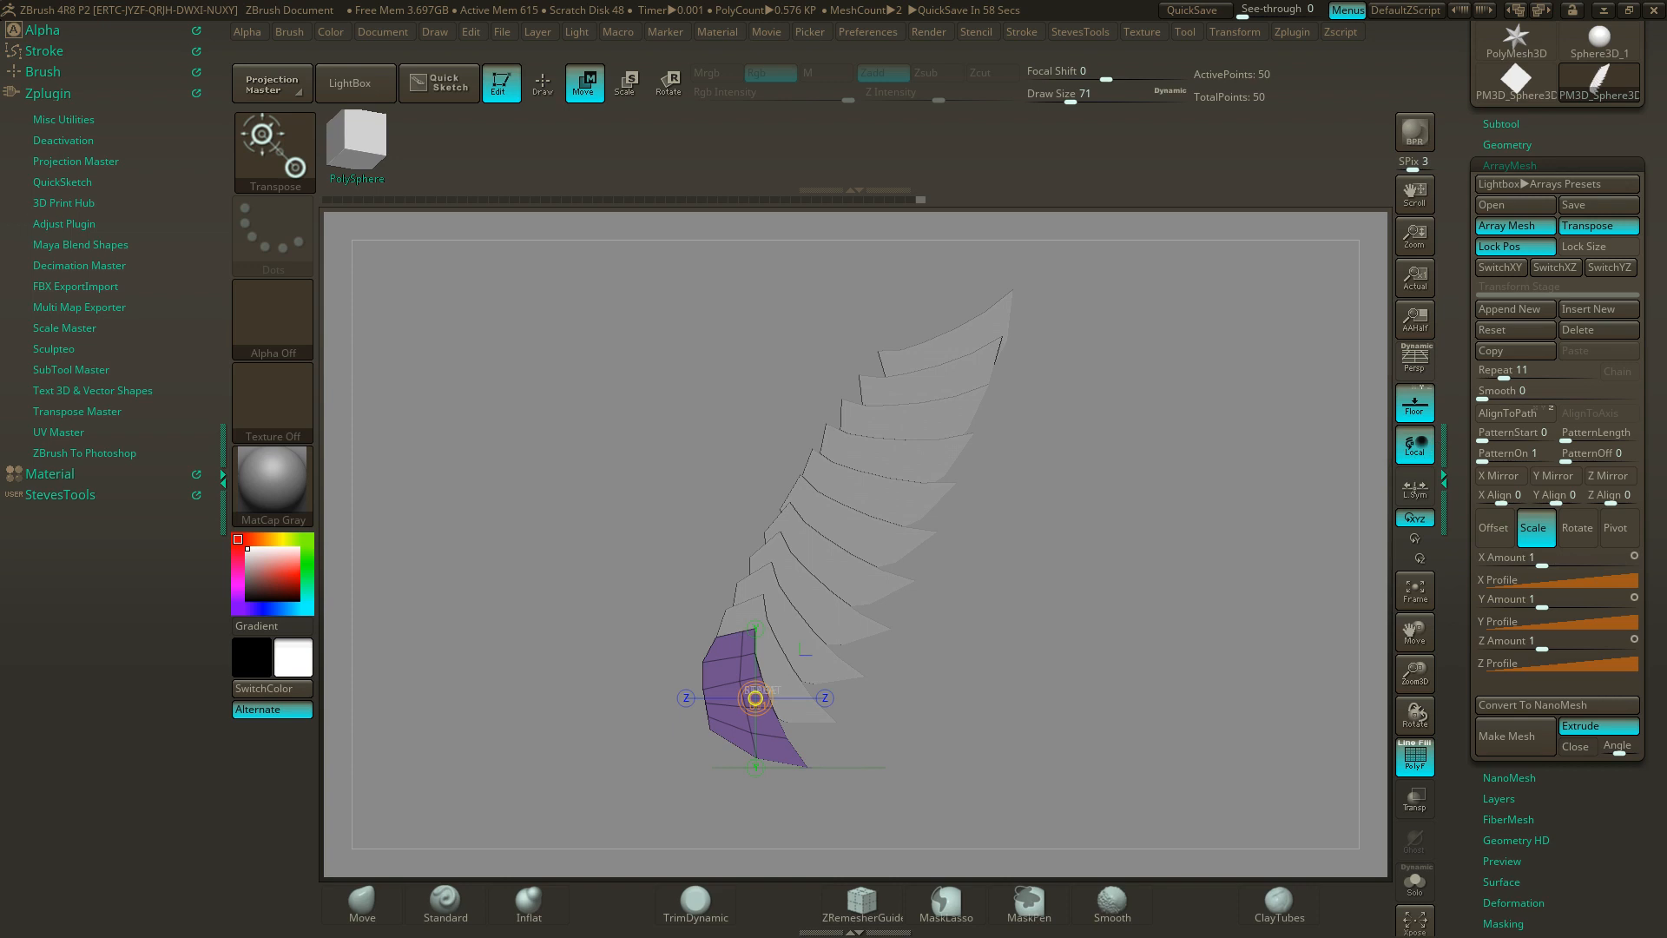
drag(1541, 566, 1544, 565)
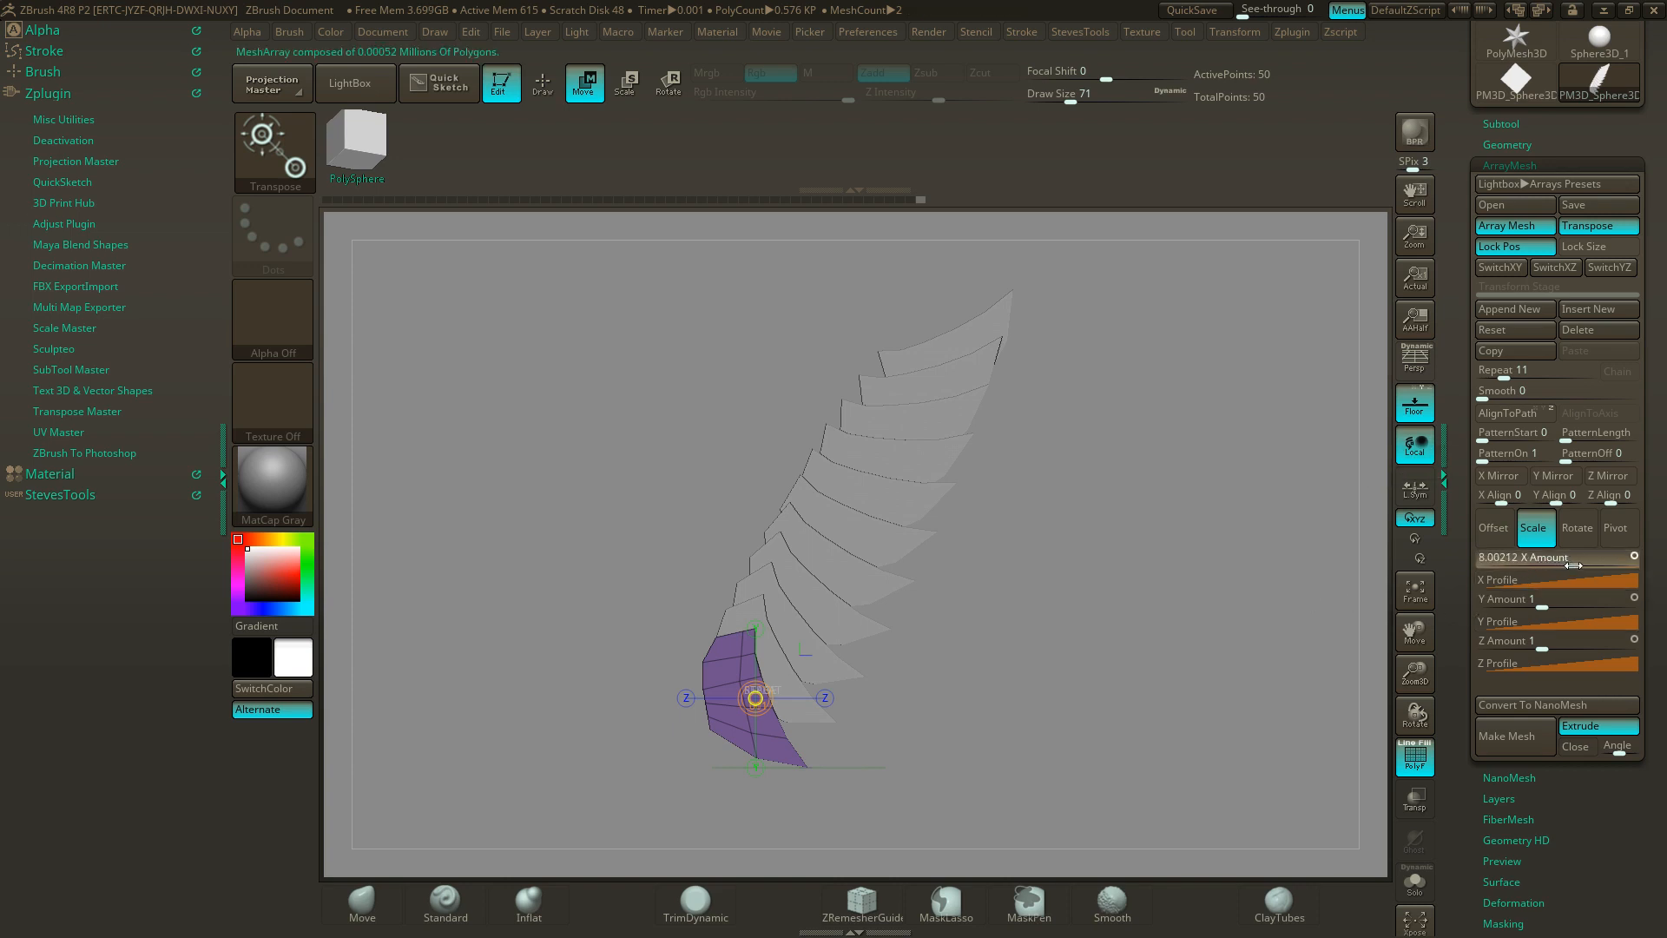
click(1576, 565)
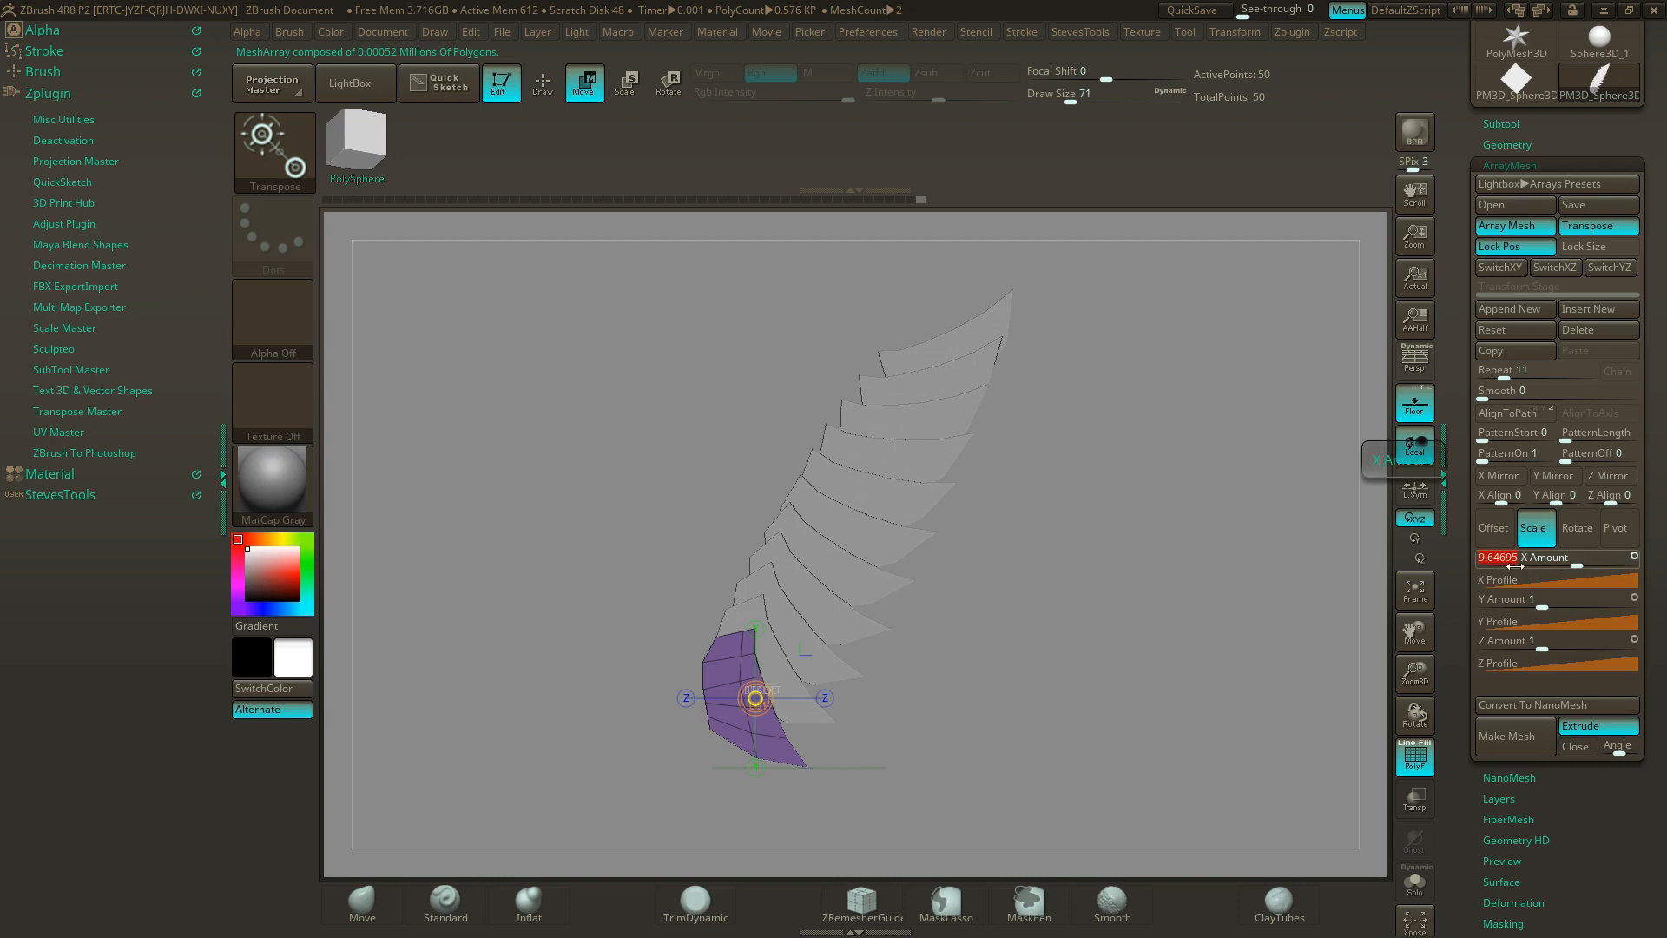
- Set the array's X, Y and Z scale amounts to 10
text(10)
key(Tab)
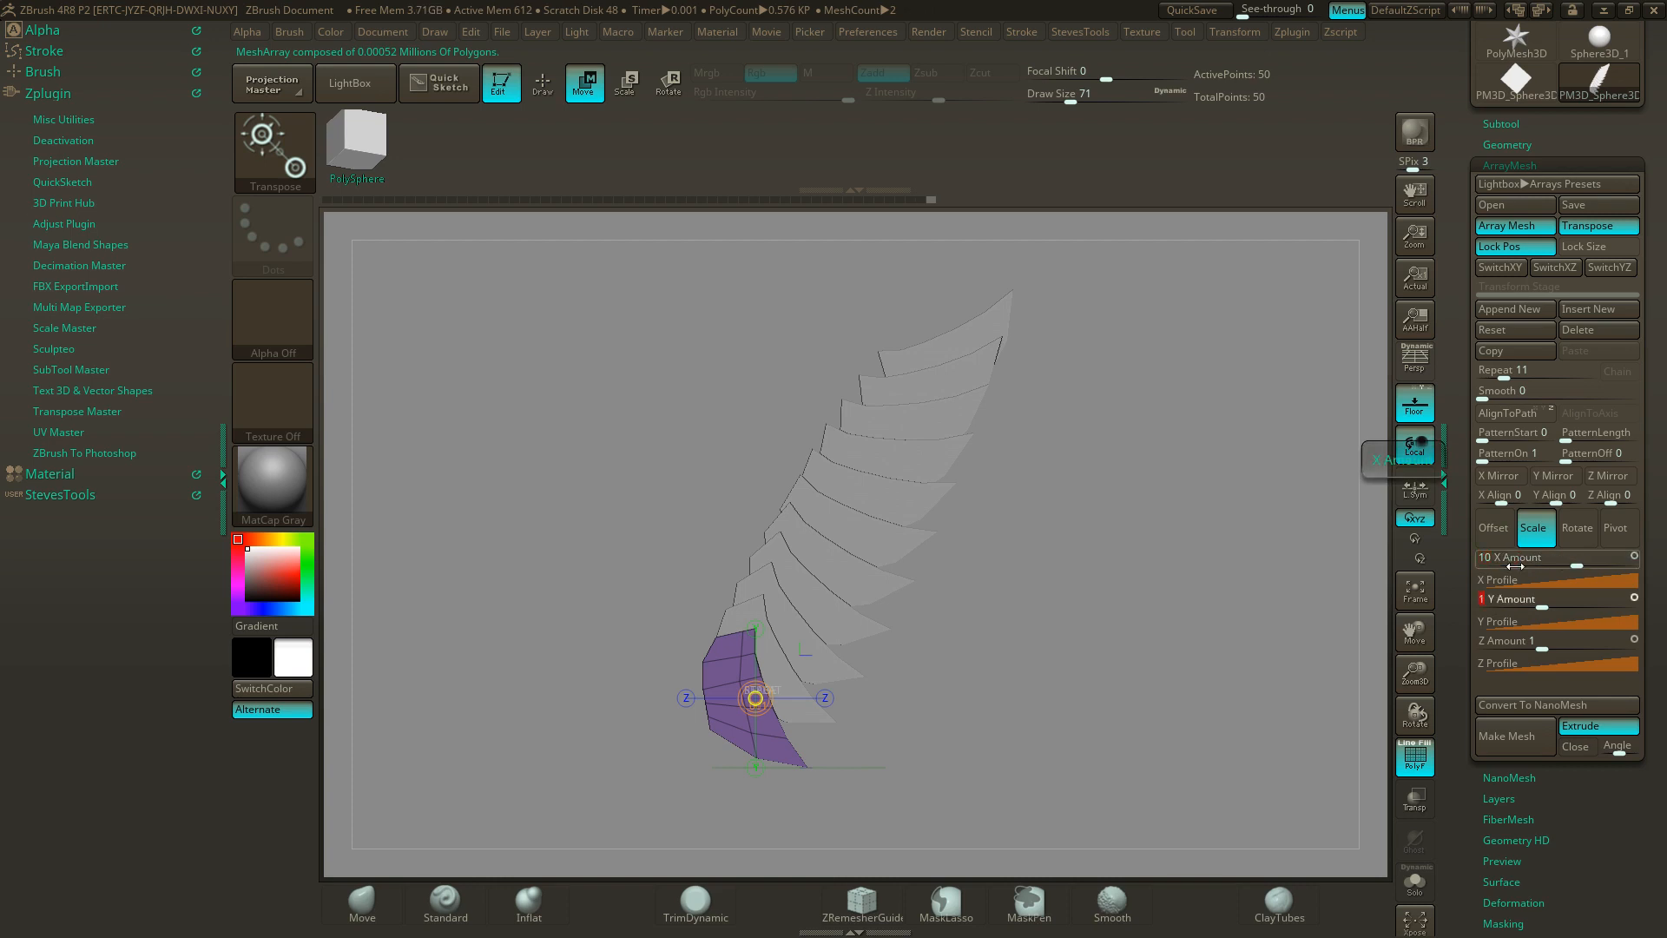
text(10)
key(Return)
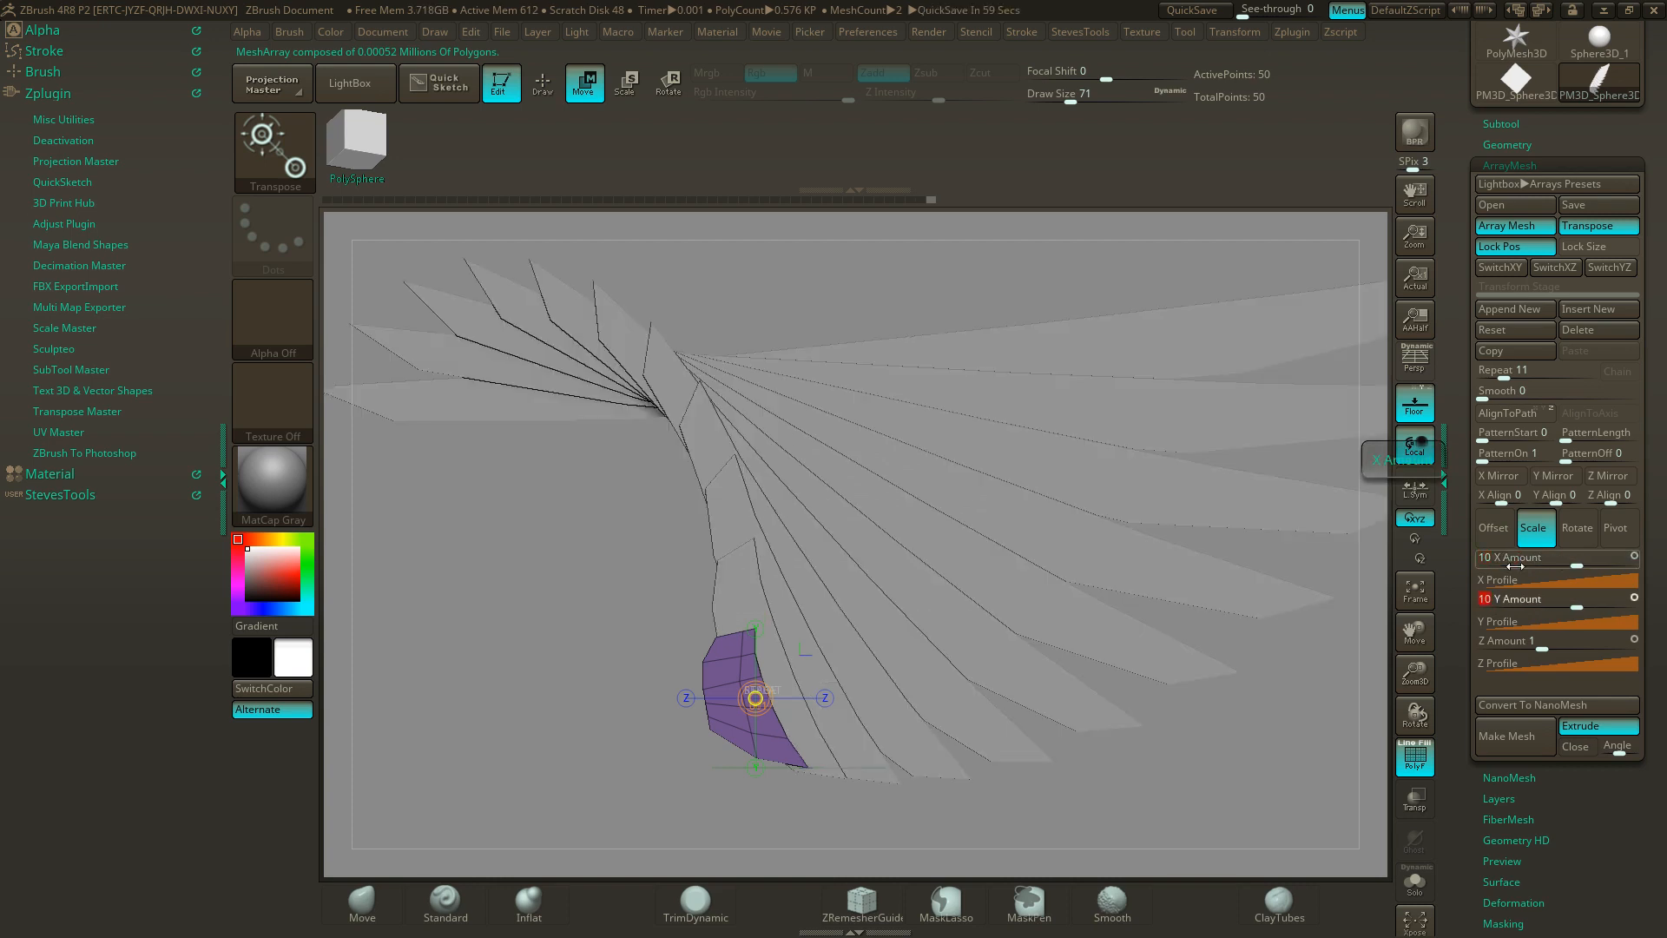
key(Tab)
text(10)
key(Return)
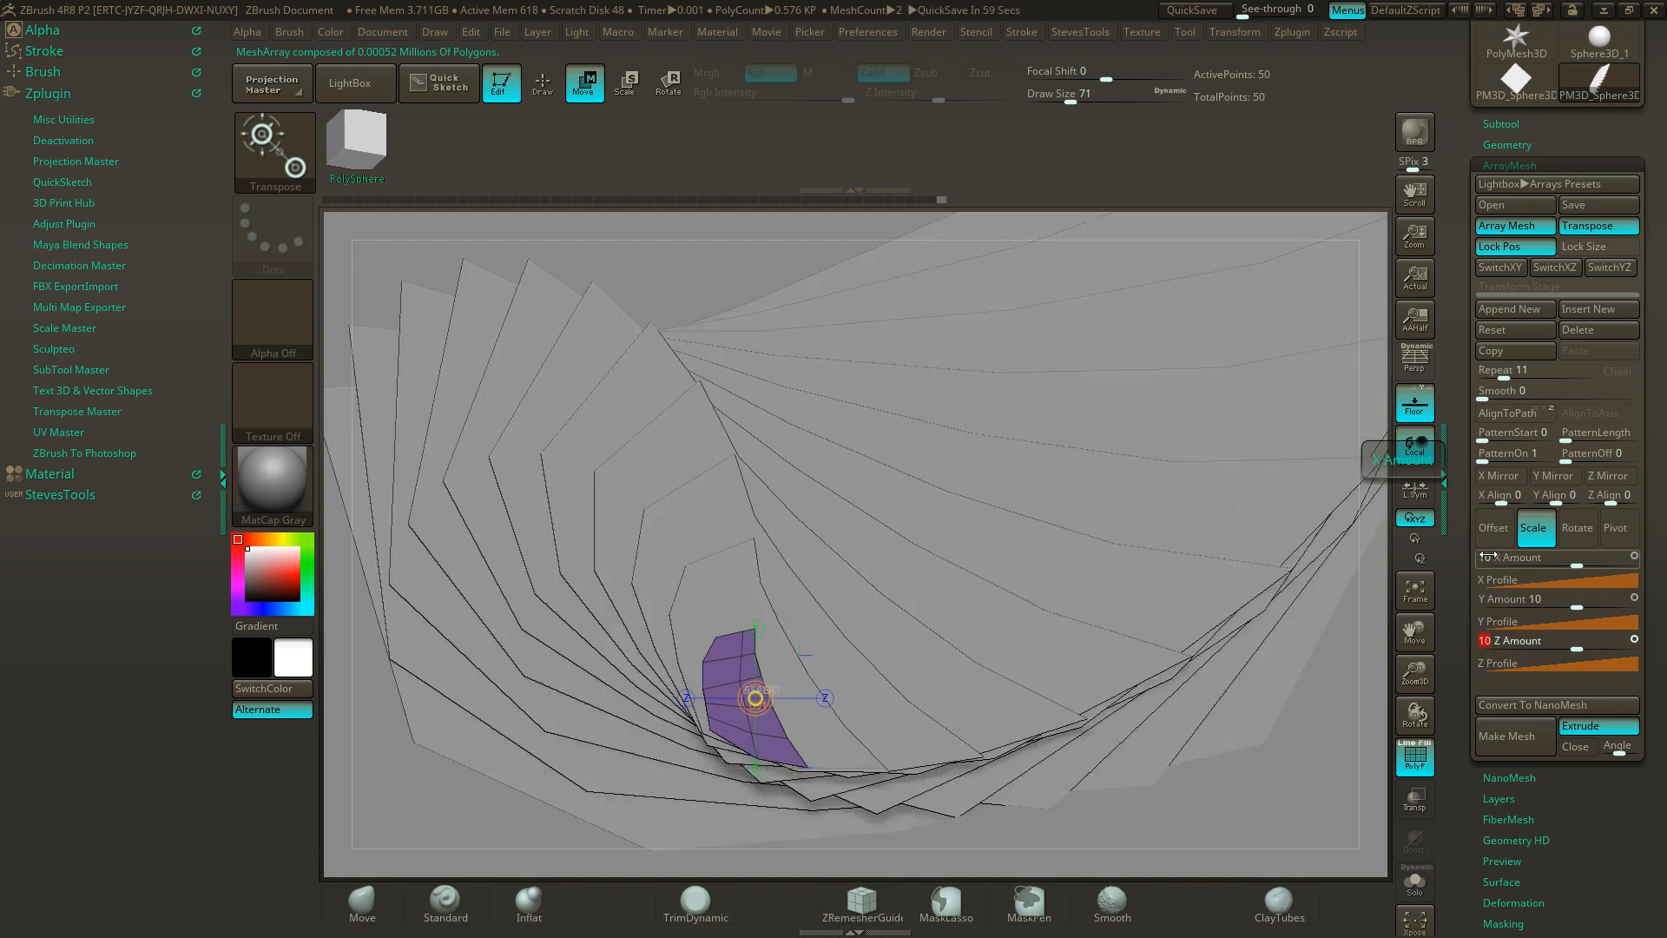
- Set the array's X, Y and Z scale amounts to 2 so the feathers enlarge uniformly
click(1487, 556)
text(2)
key(Tab)
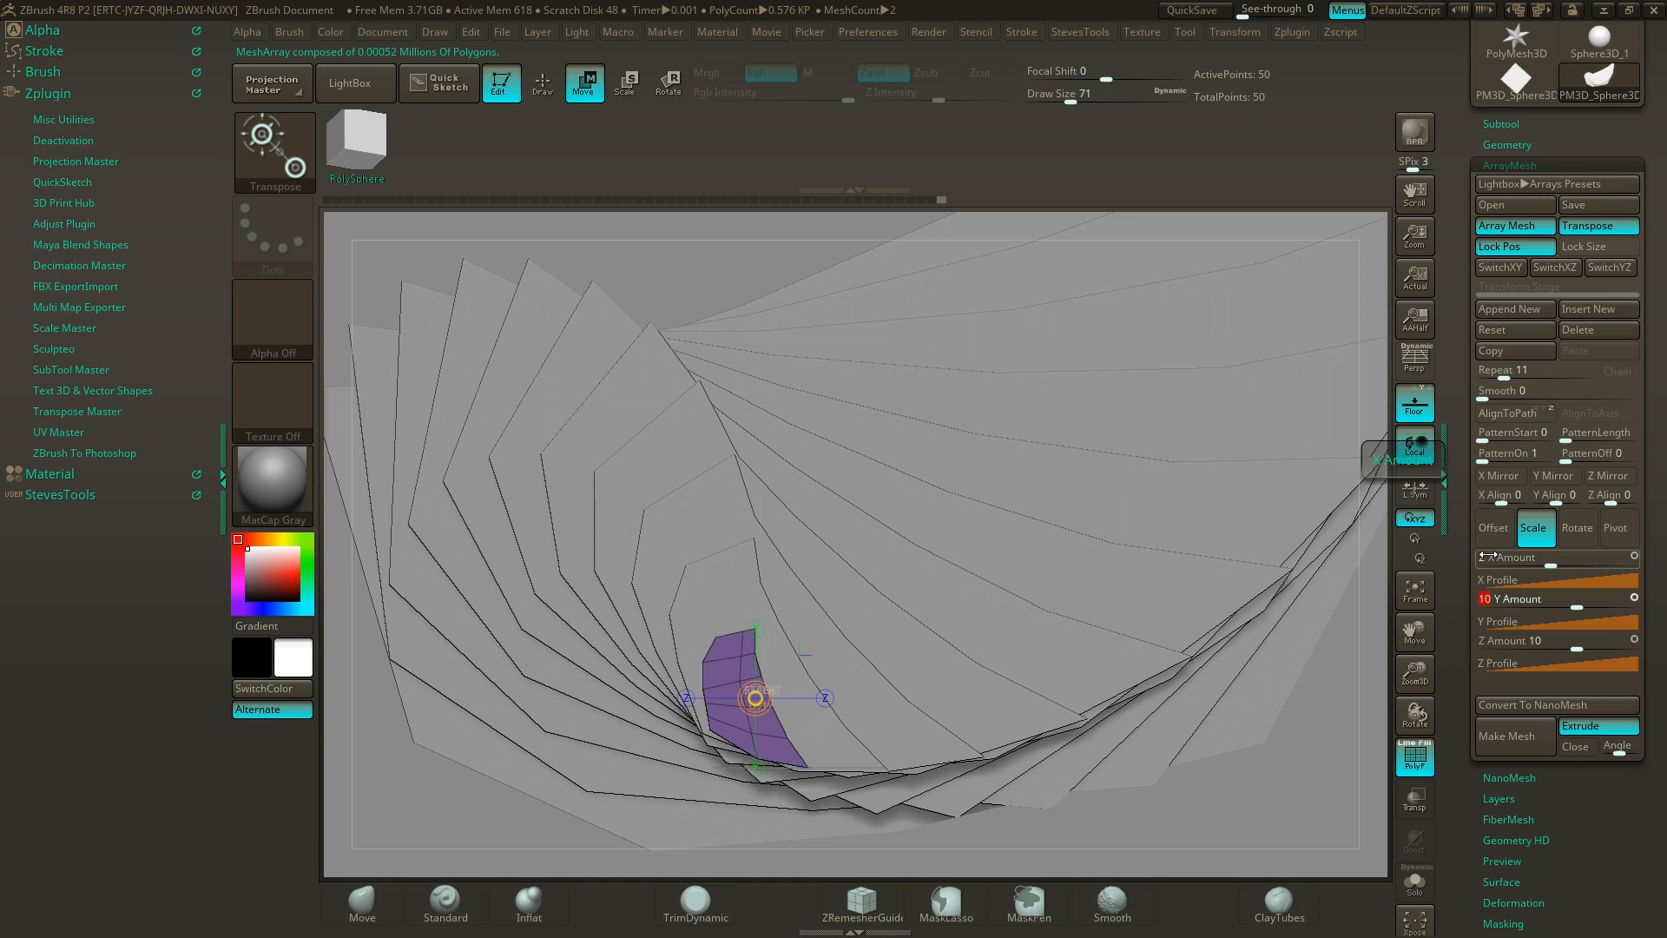
text(2)
key(Tab)
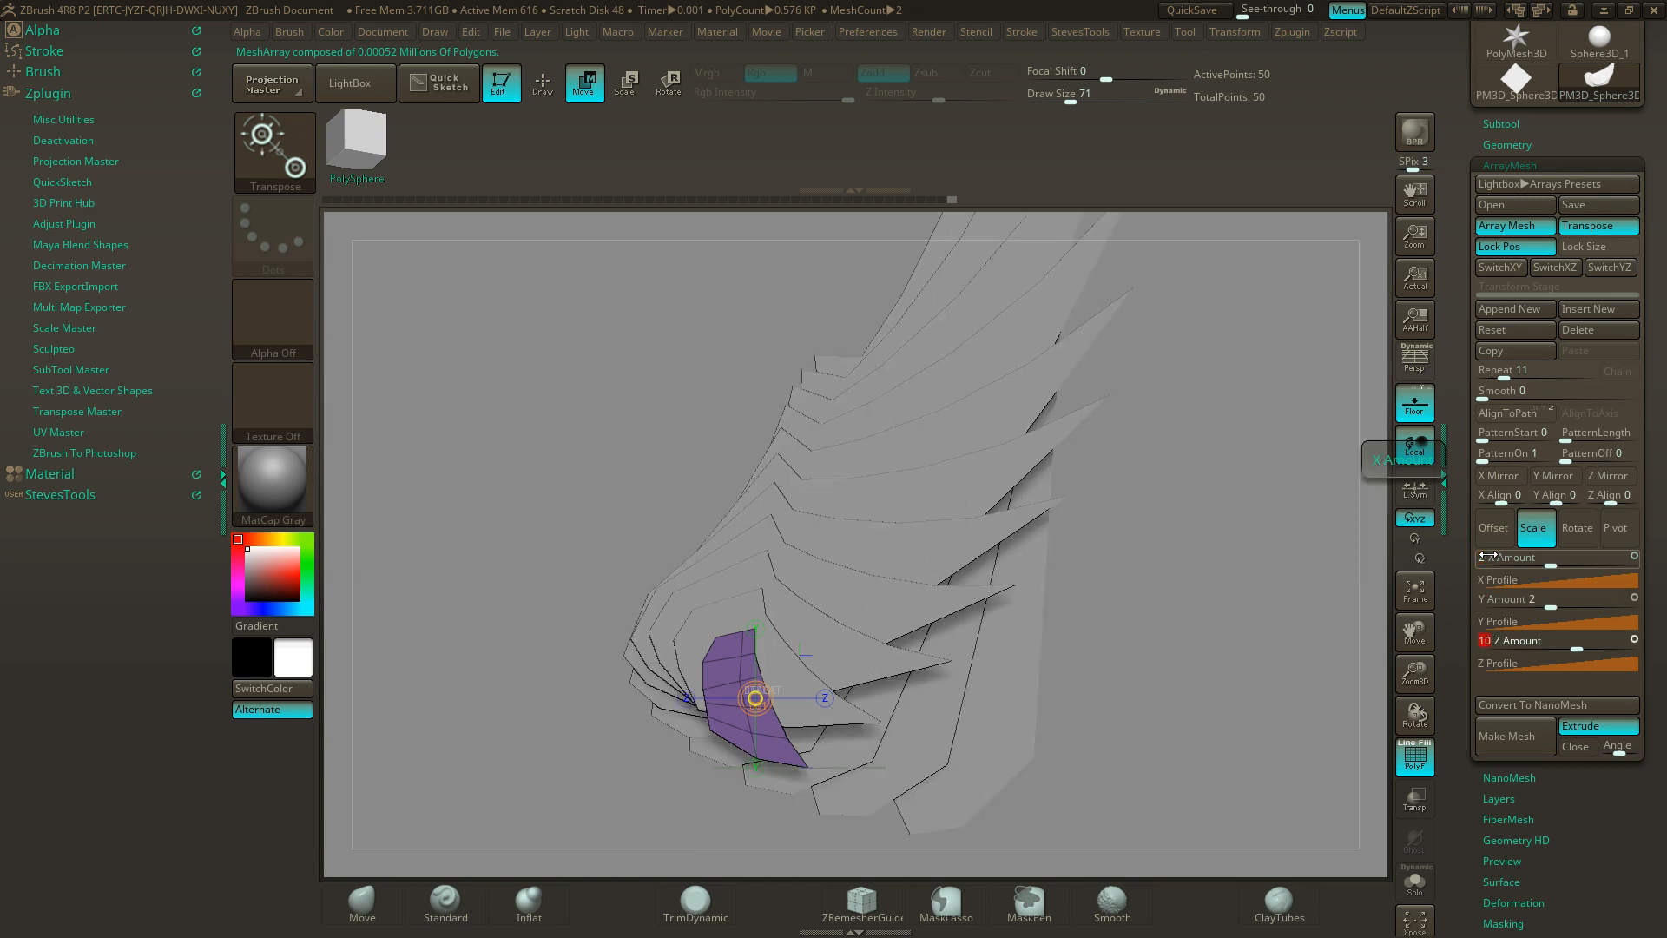
text(2)
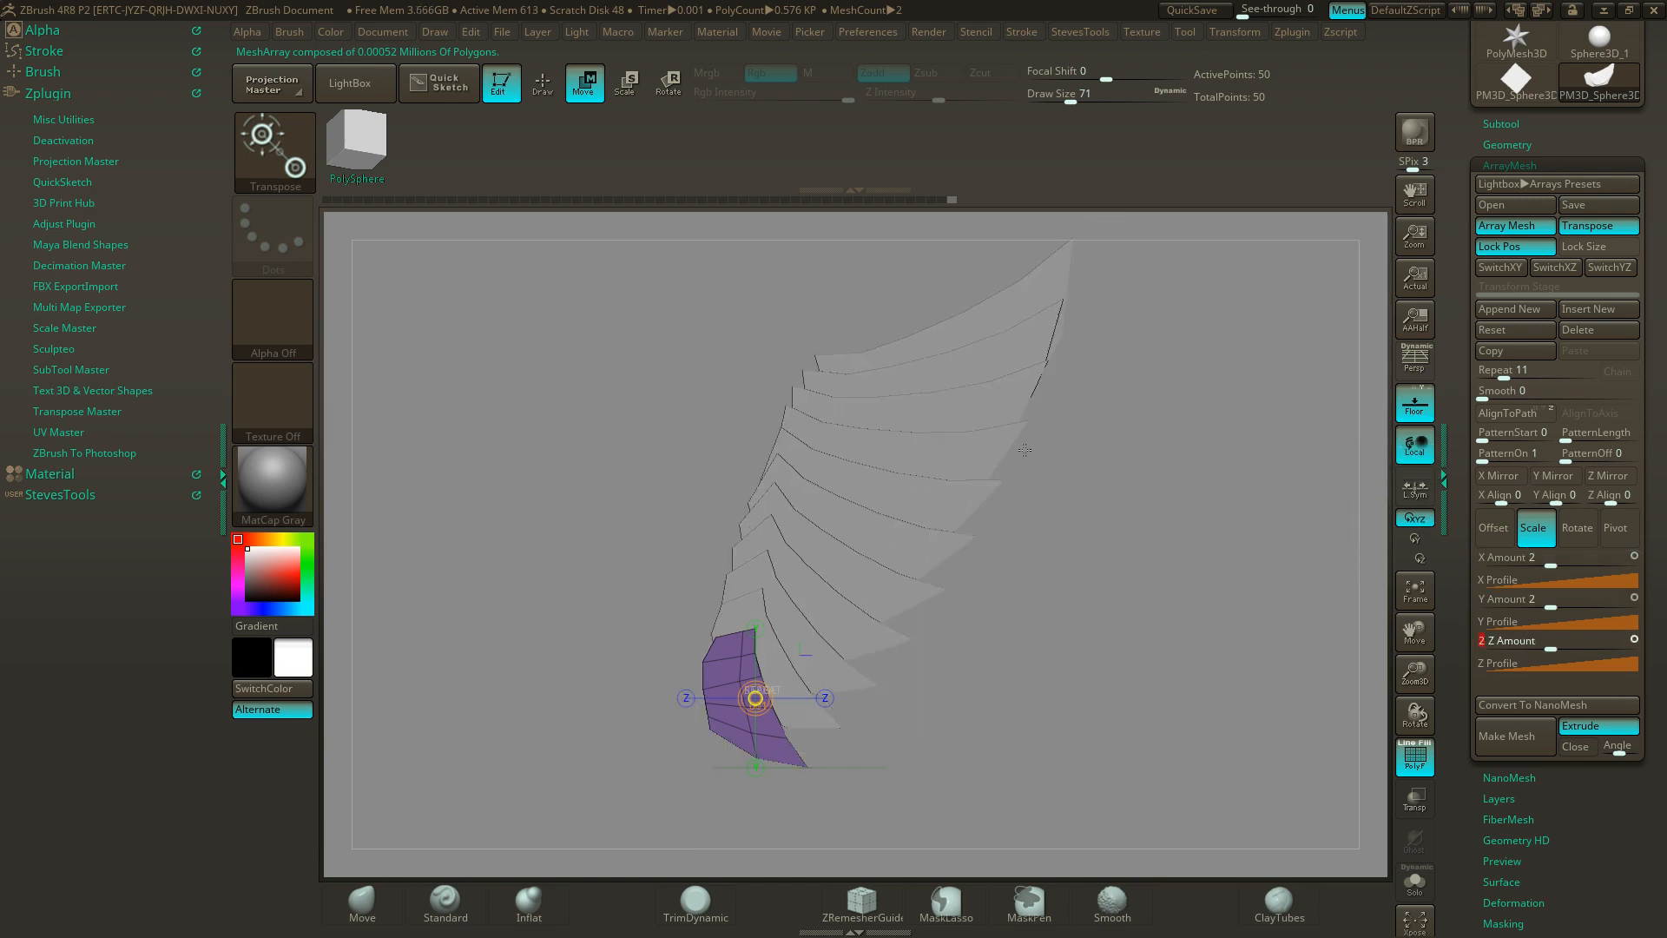
- Switch the array to Rotate mode and raise its X amount to 146 to curve the wing more strongly
click(1578, 527)
drag(1602, 563, 1599, 562)
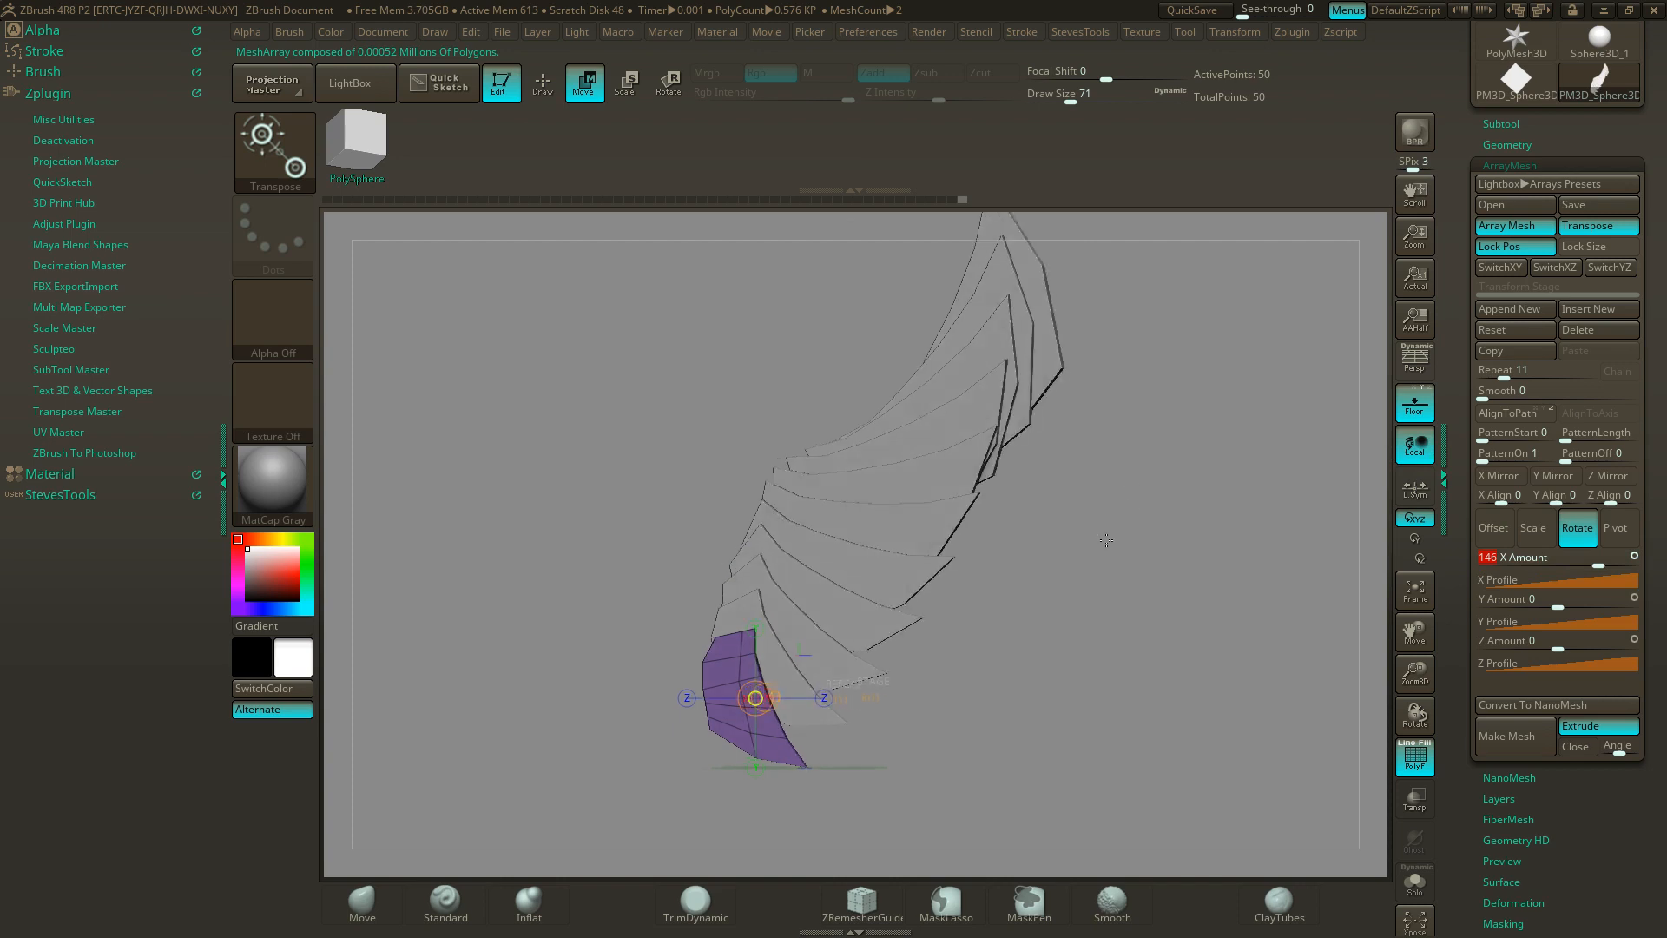
mouse_move(1105, 532)
mouse_down()
mouse_move(1053, 550)
mouse_move(1118, 552)
mouse_move(1104, 559)
mouse_up()
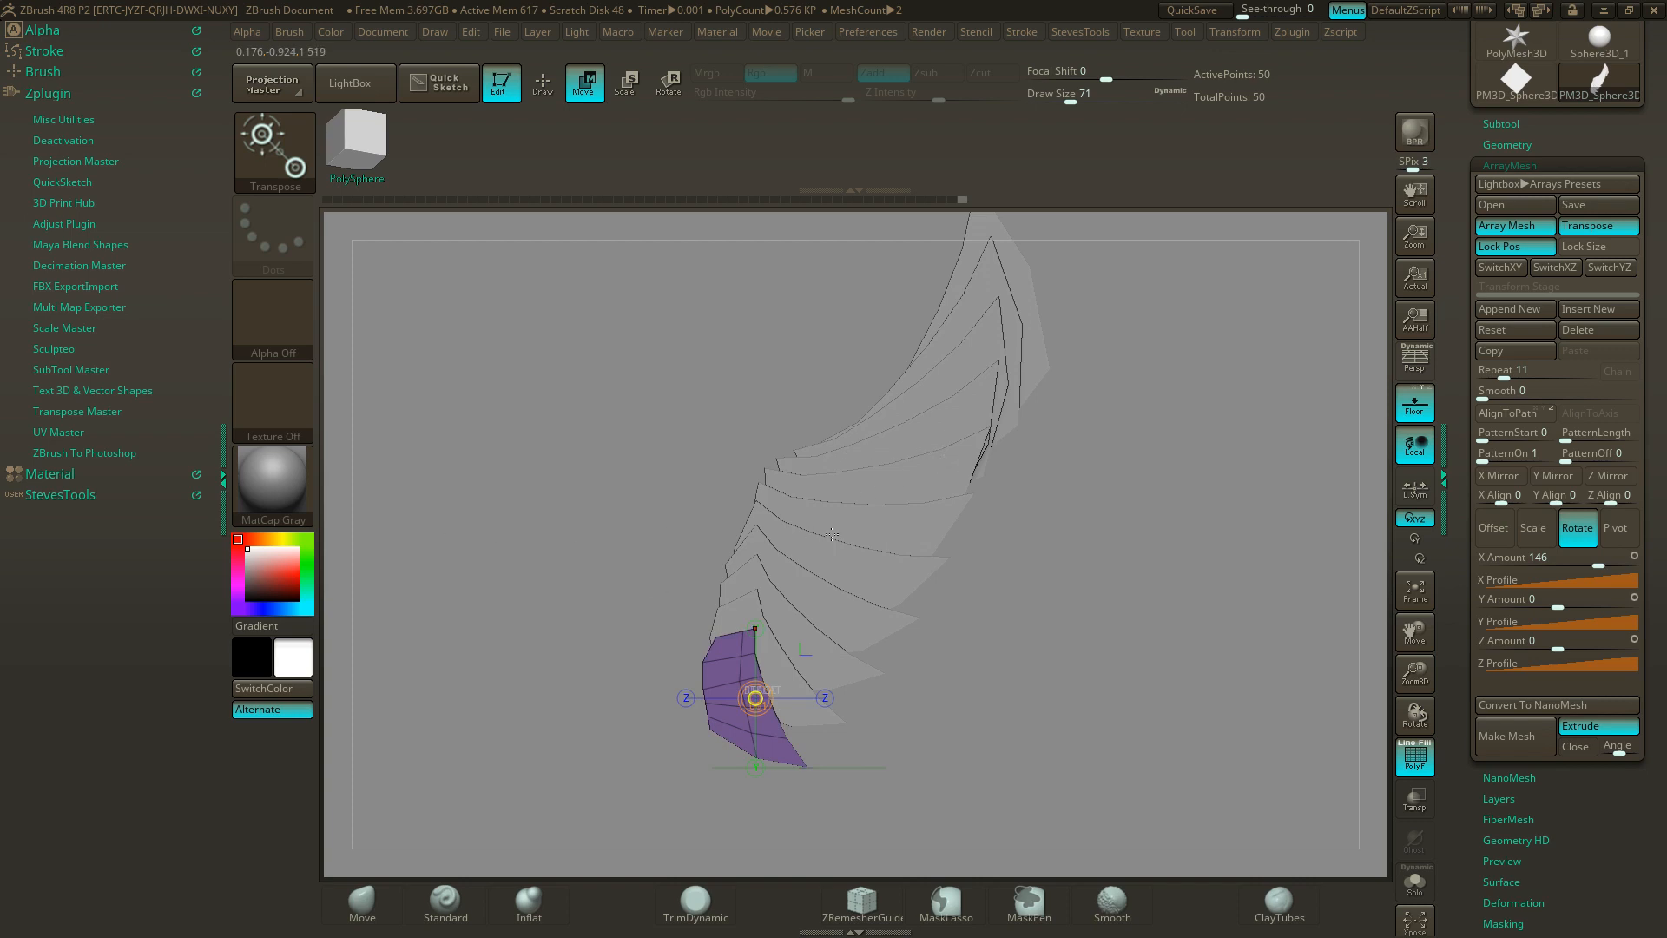
- Preview the feathers with dynamic subdivision smoothing and examine the source feather's edges up close
key(d)
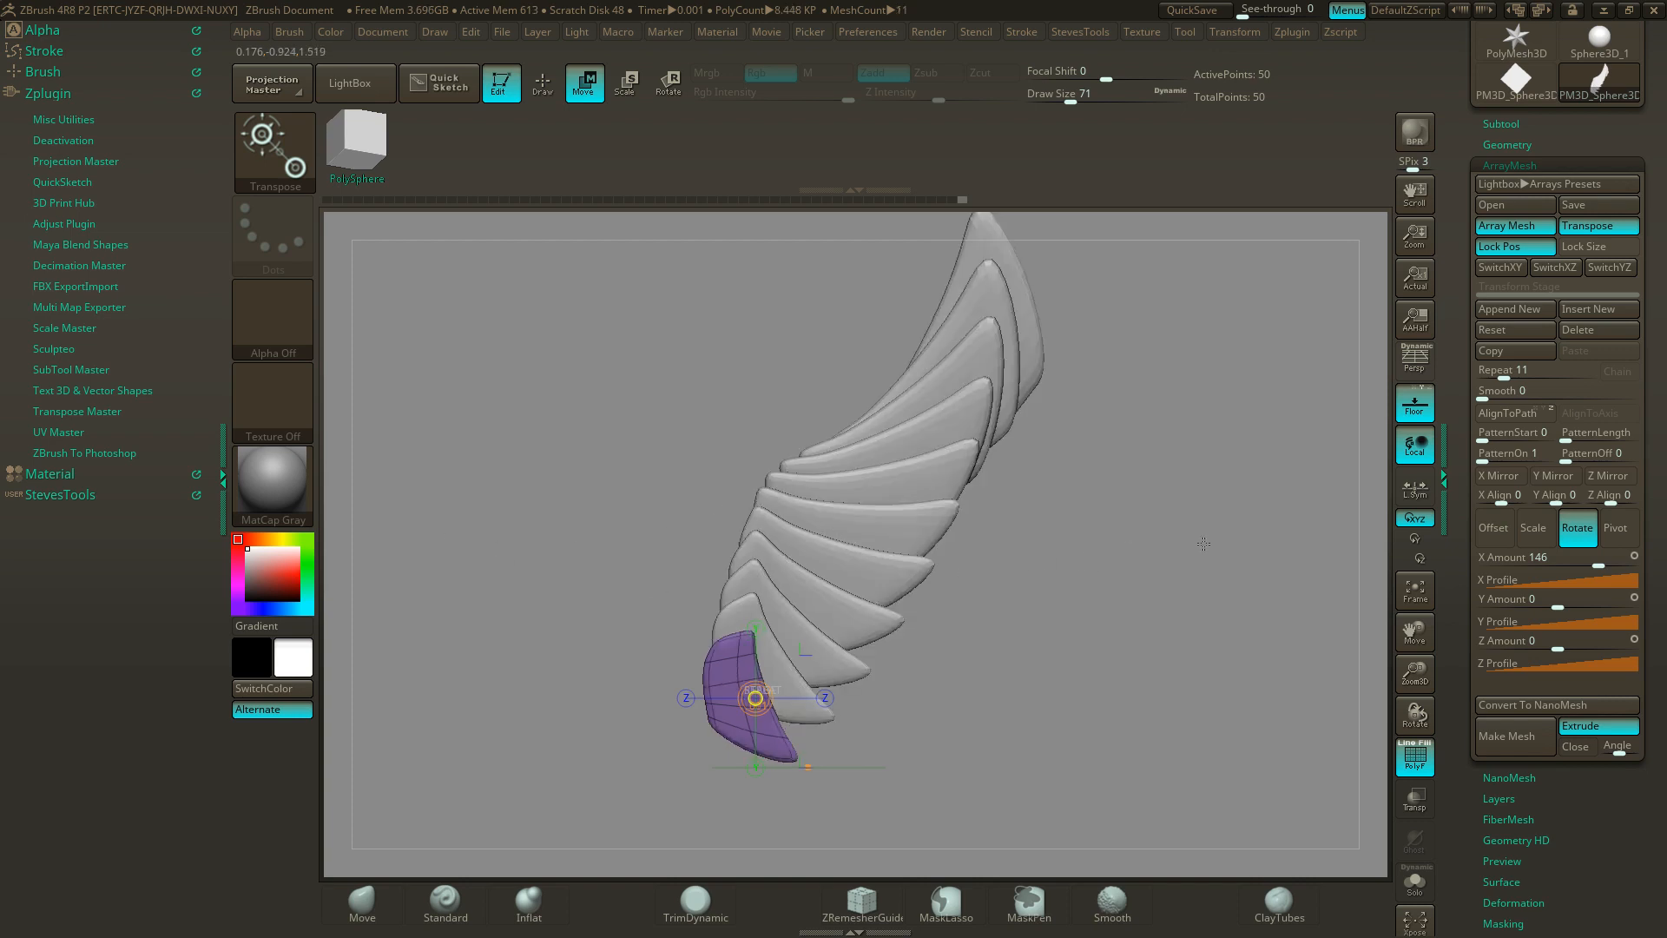
mouse_move(1203, 543)
mouse_down()
mouse_move(1172, 569)
mouse_move(1205, 564)
mouse_up()
drag(1159, 660, 1271, 781)
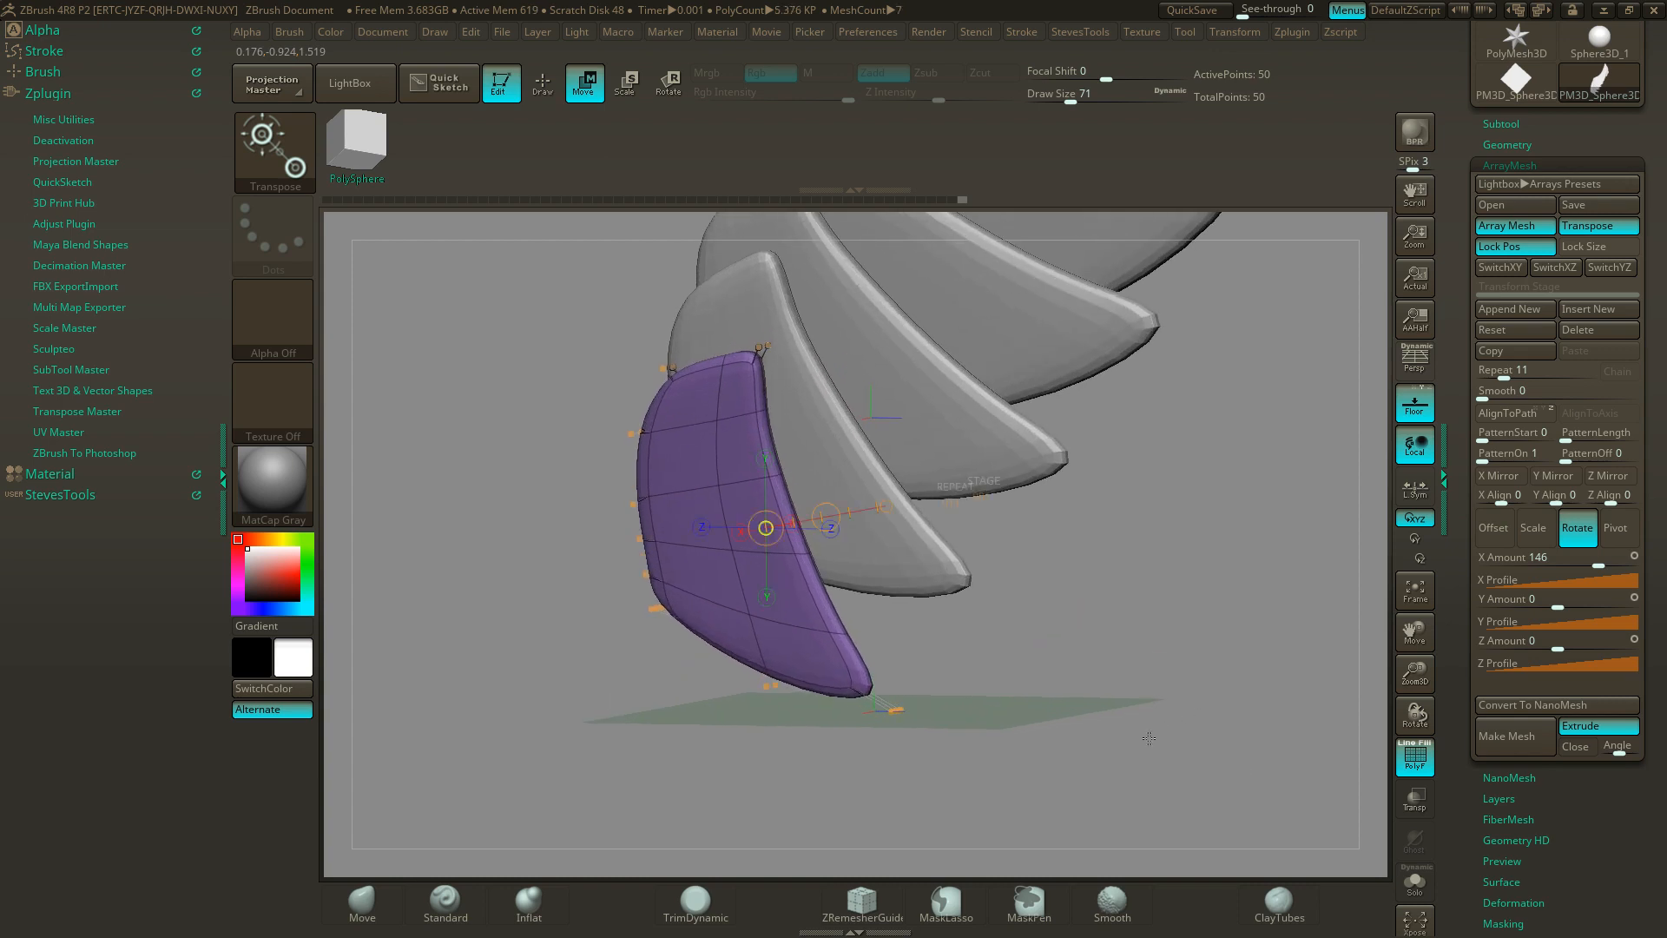
drag(1149, 737, 1133, 738)
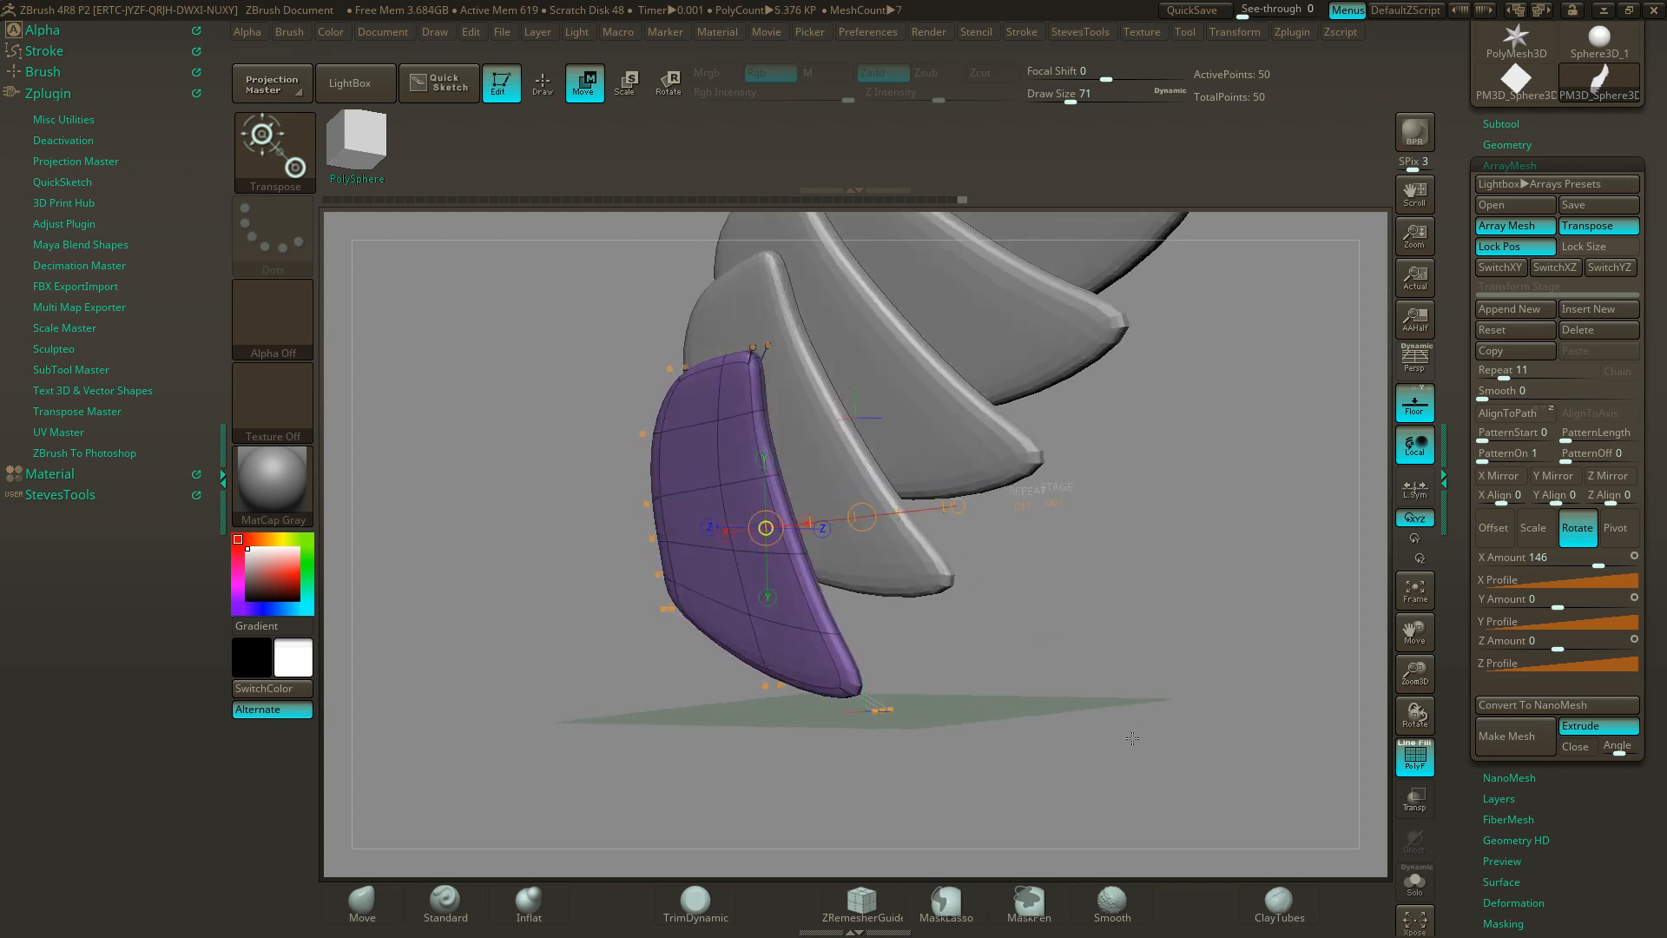
- Set ZModeler's edge action to Crease and crease the short corner edge at the end of the source feather
click(546, 90)
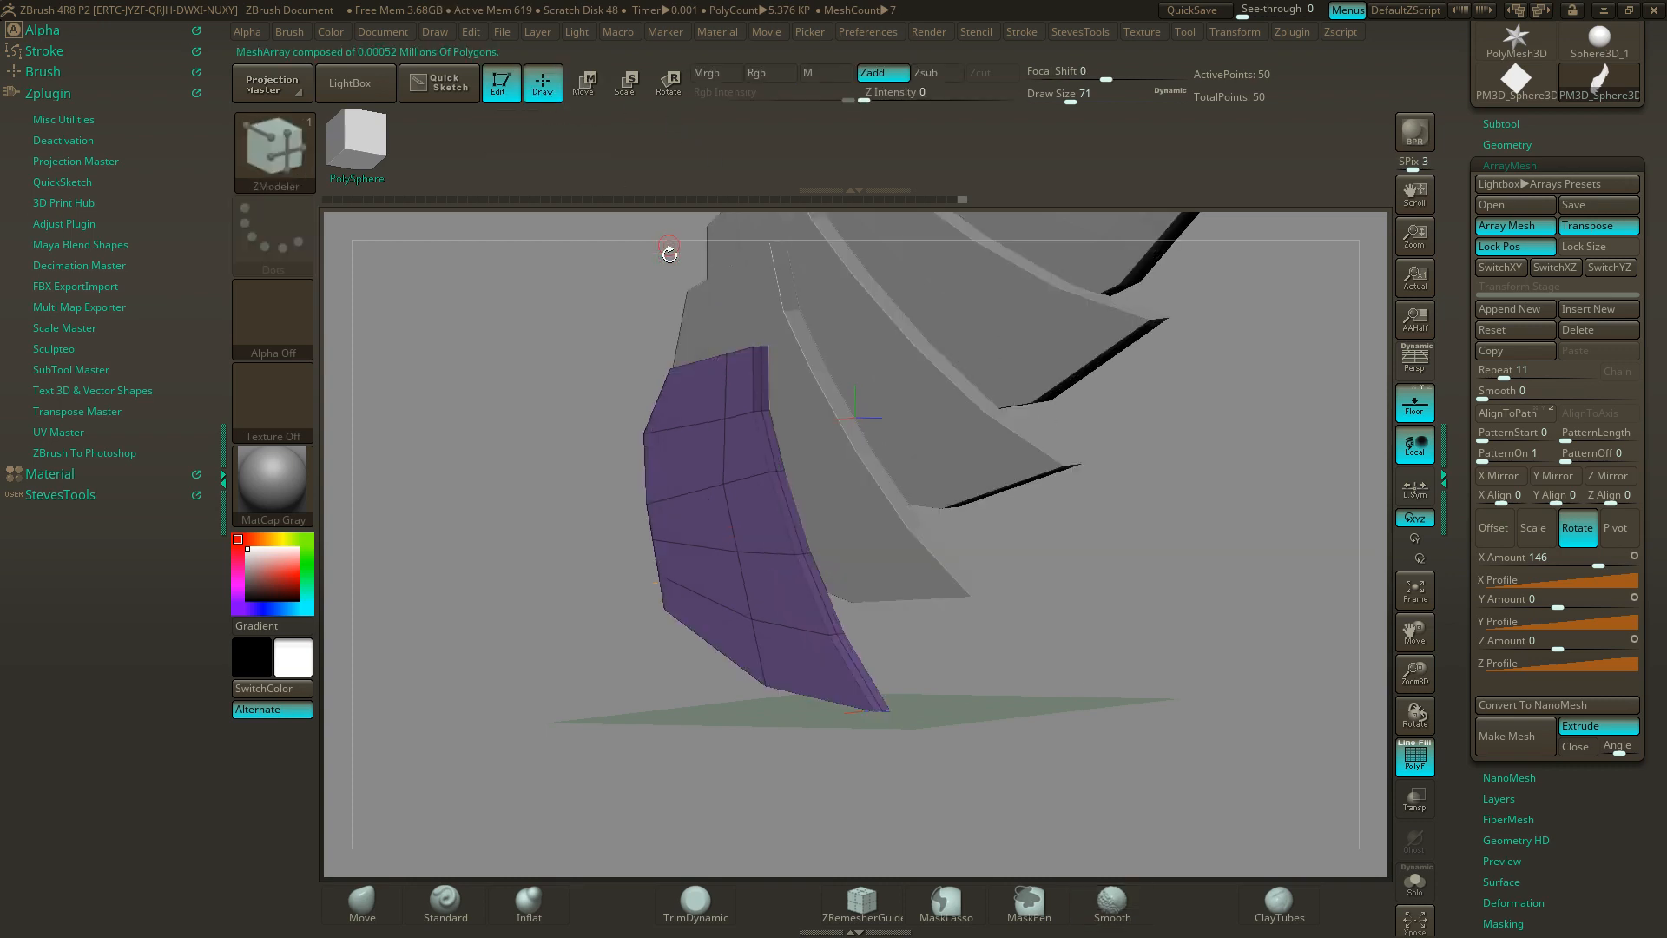
drag(990, 725, 993, 625)
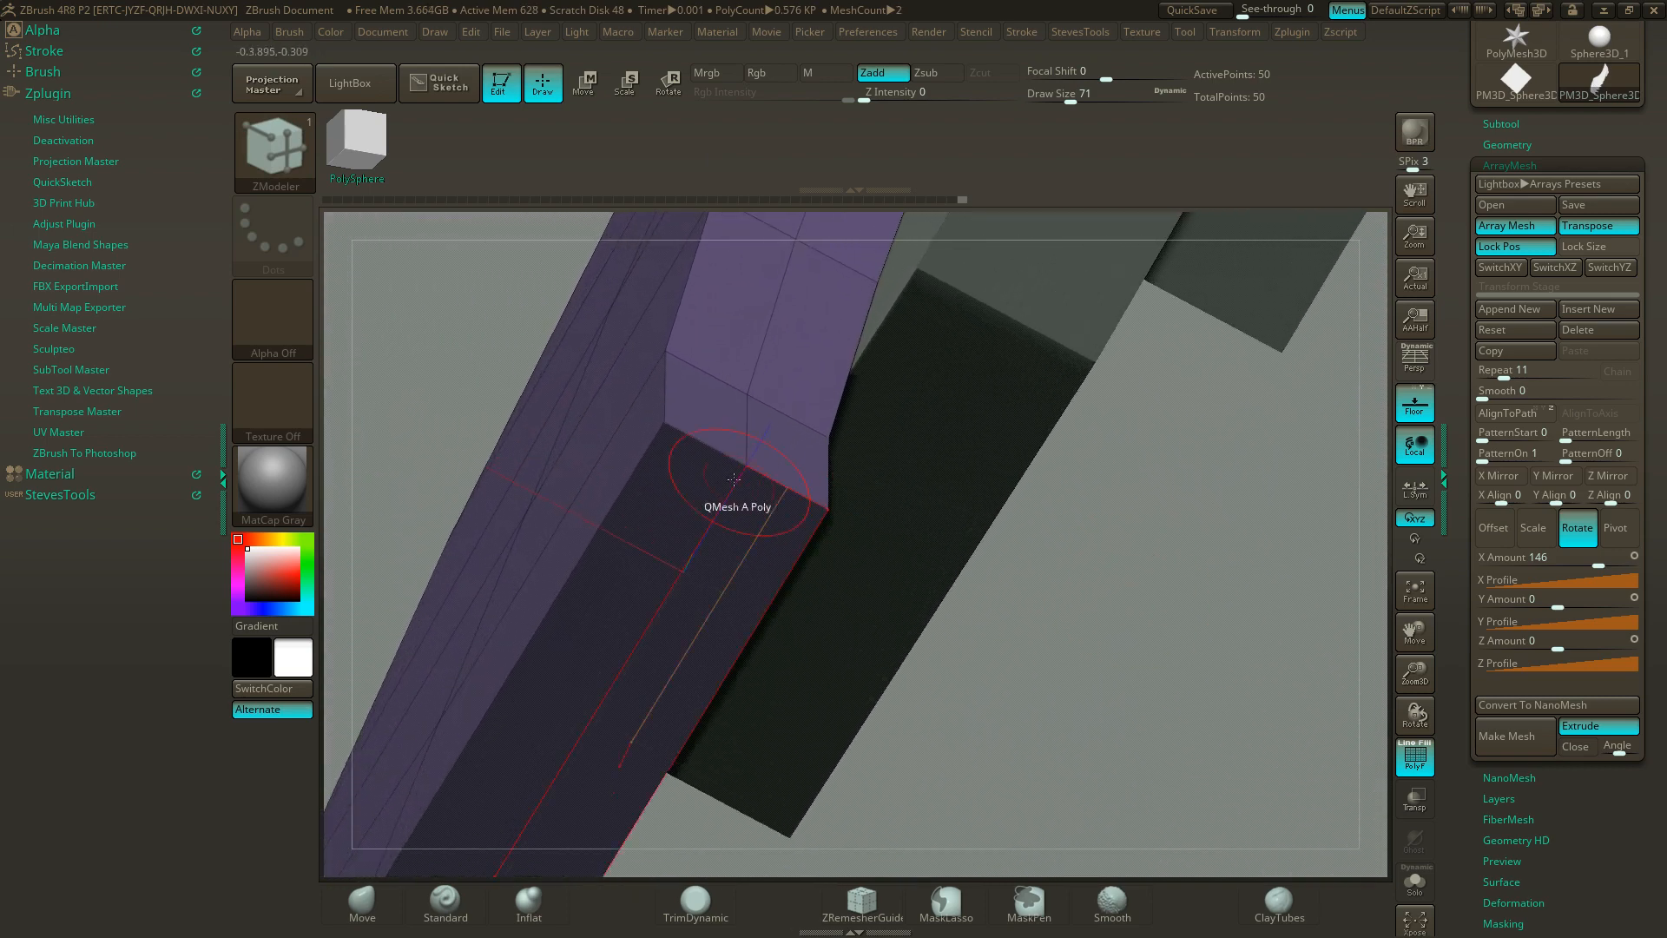
key(space)
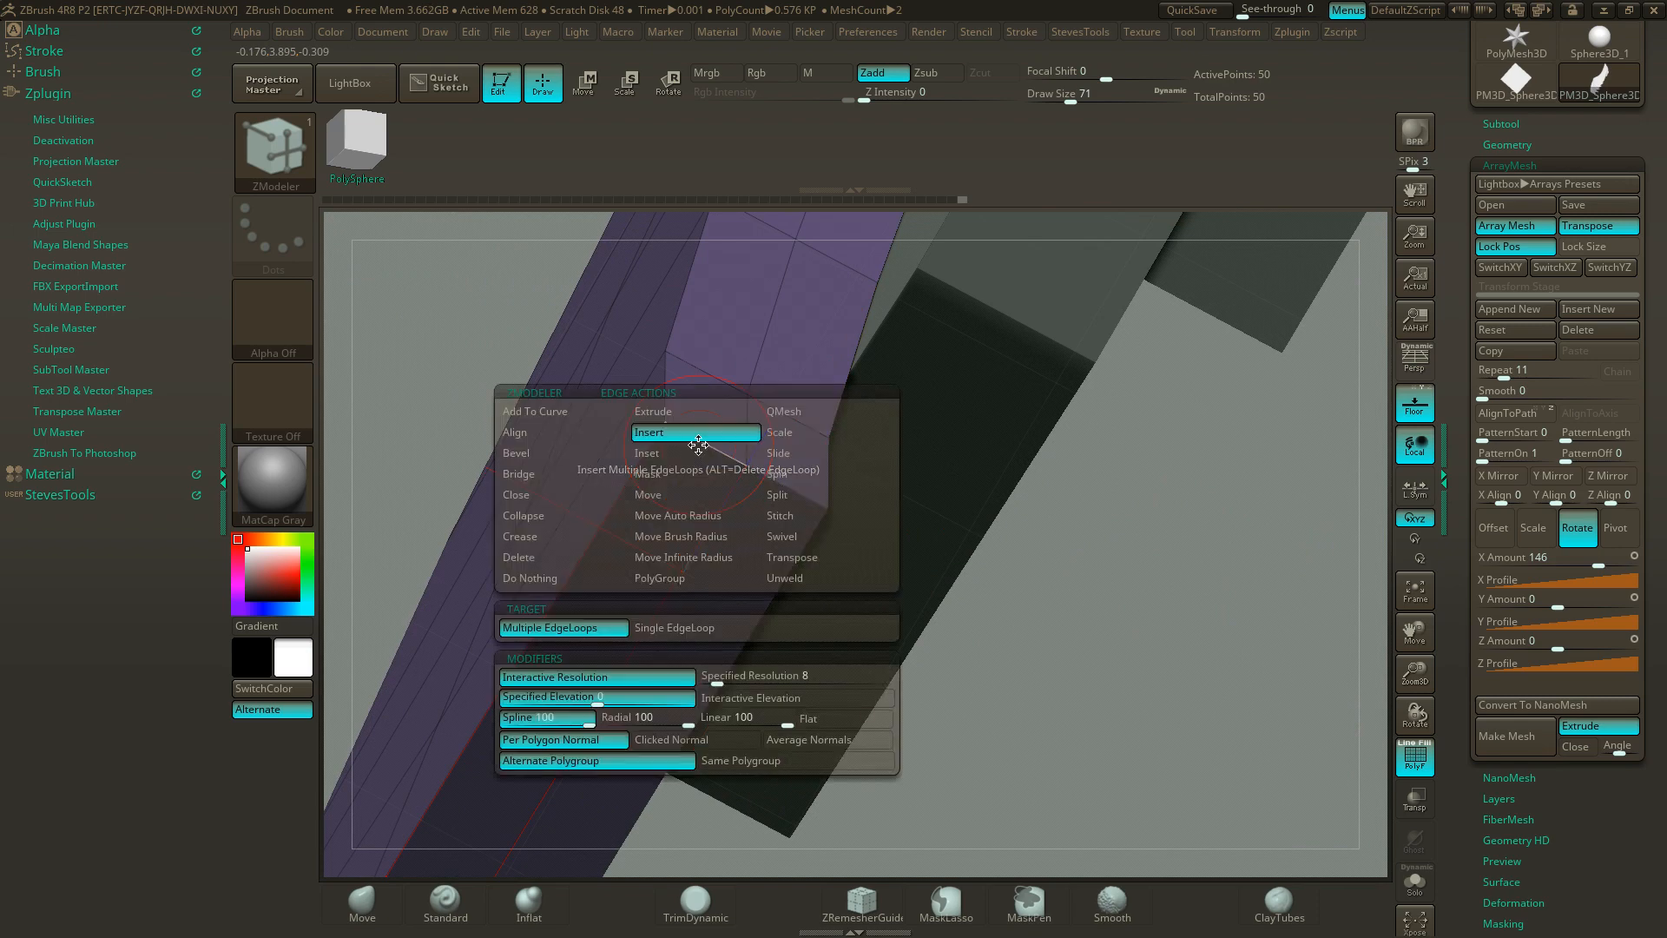
click(521, 536)
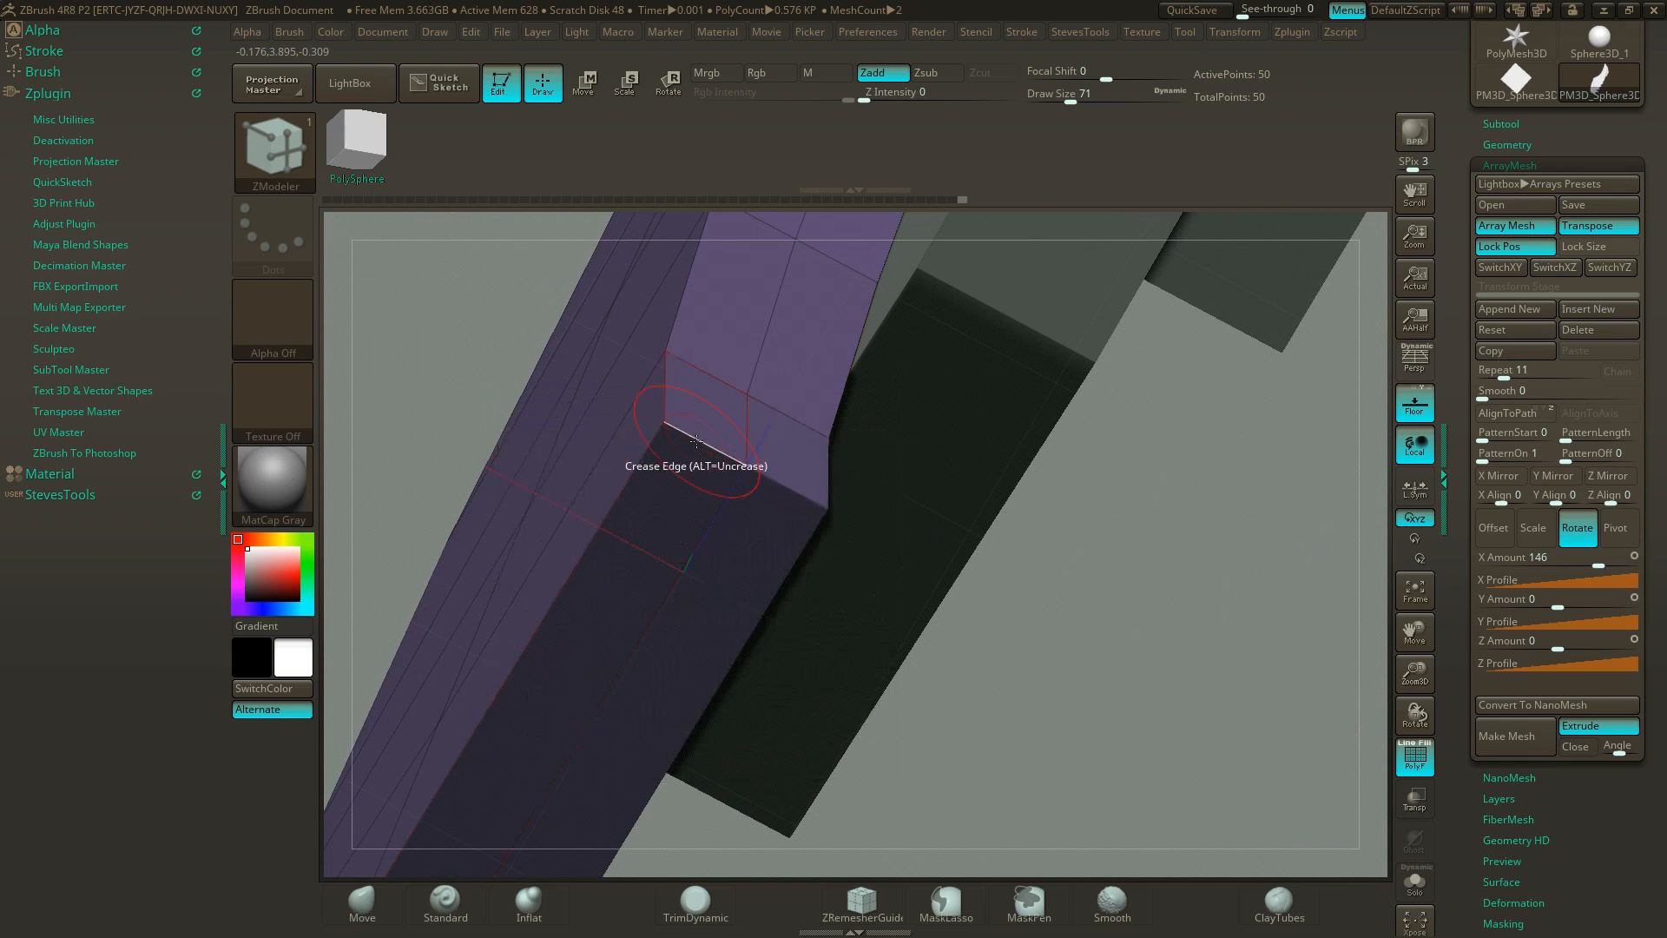
drag(946, 618, 960, 655)
alt+drag(454, 484, 779, 579)
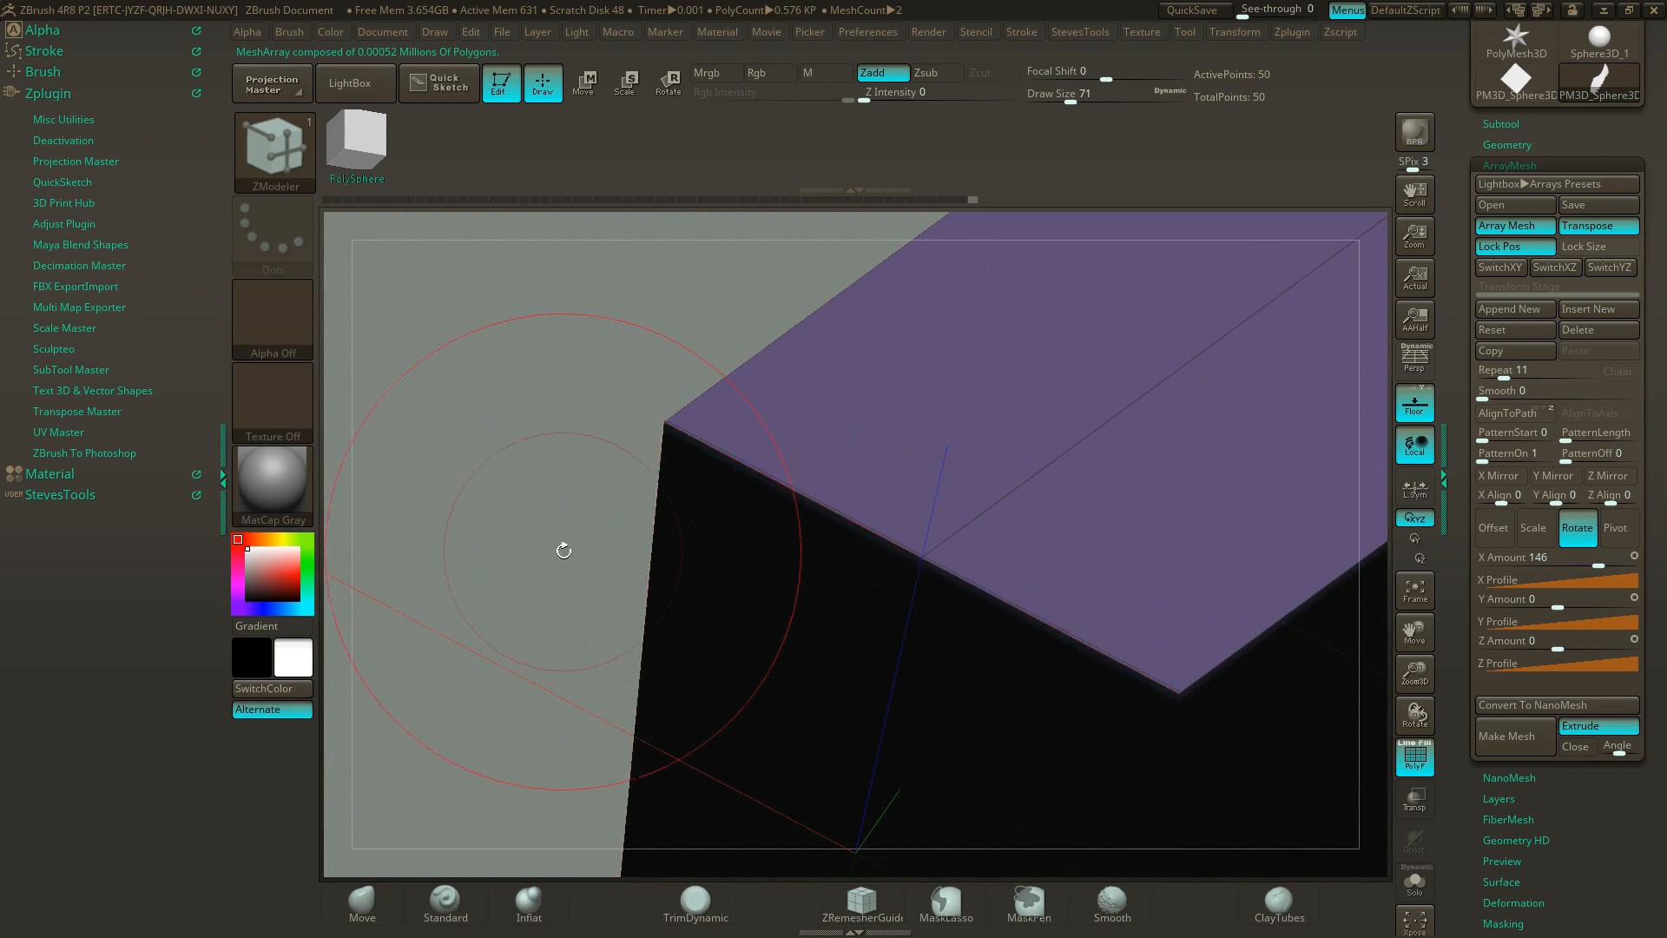
- Preview the smoothed source feather to check its creased corner and pointed tip, and return to the unsmoothed mesh
key(d)
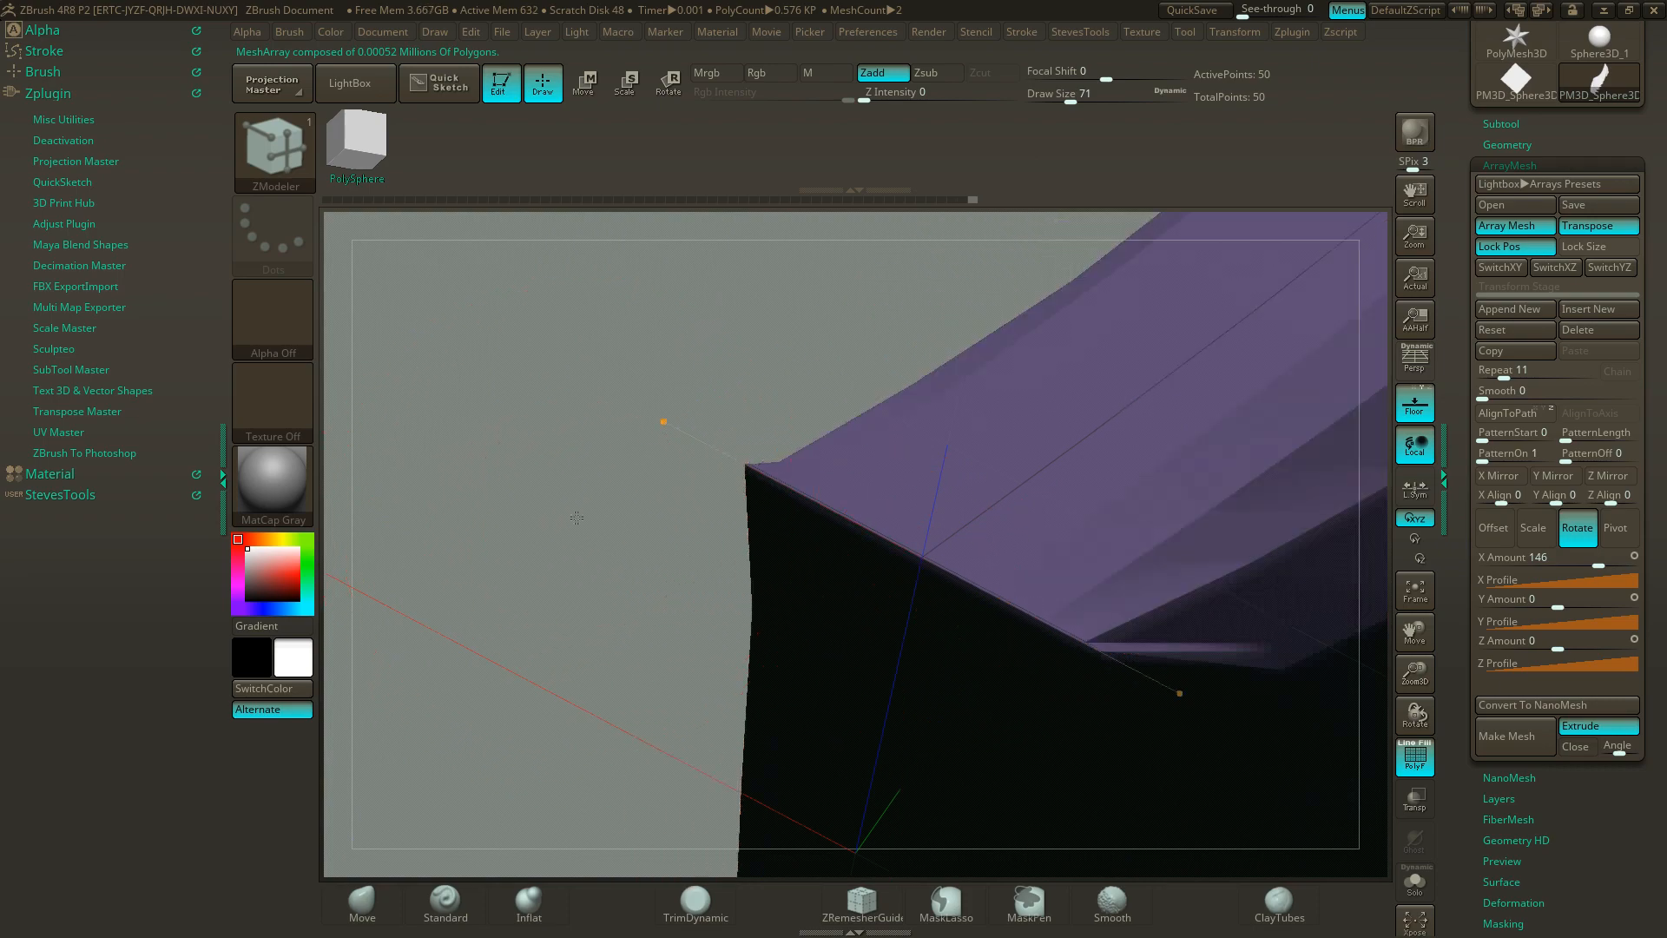
mouse_move(569, 526)
mouse_down()
mouse_move(1042, 664)
mouse_move(574, 533)
mouse_up()
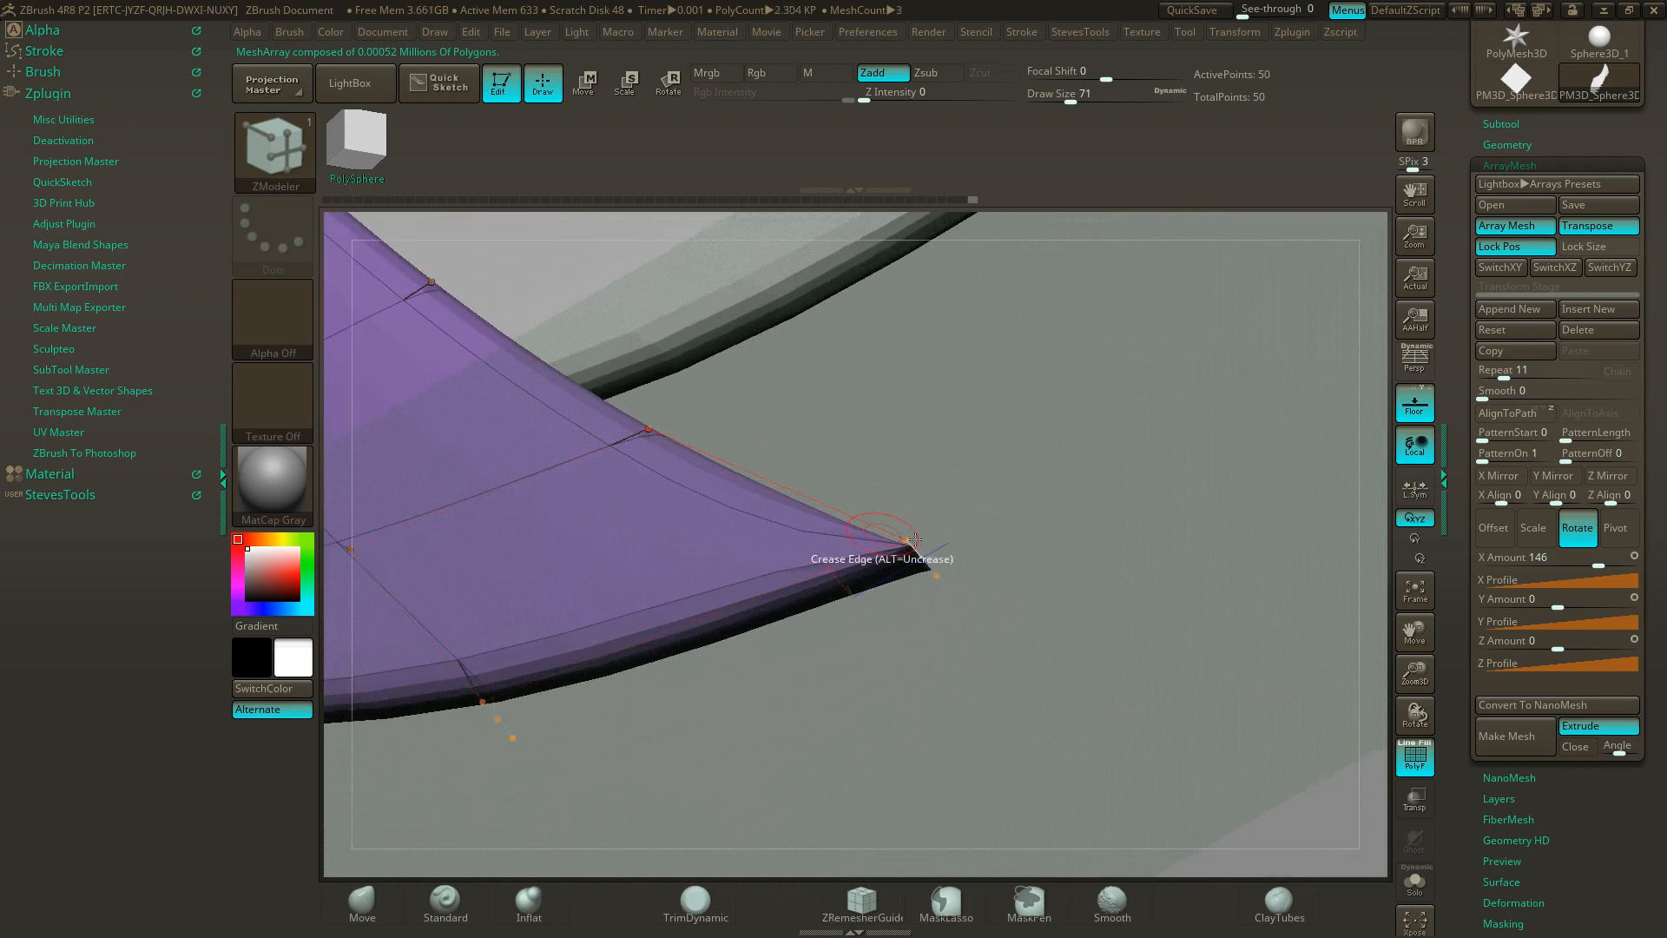
drag(999, 565, 1186, 672)
key(shift+d)
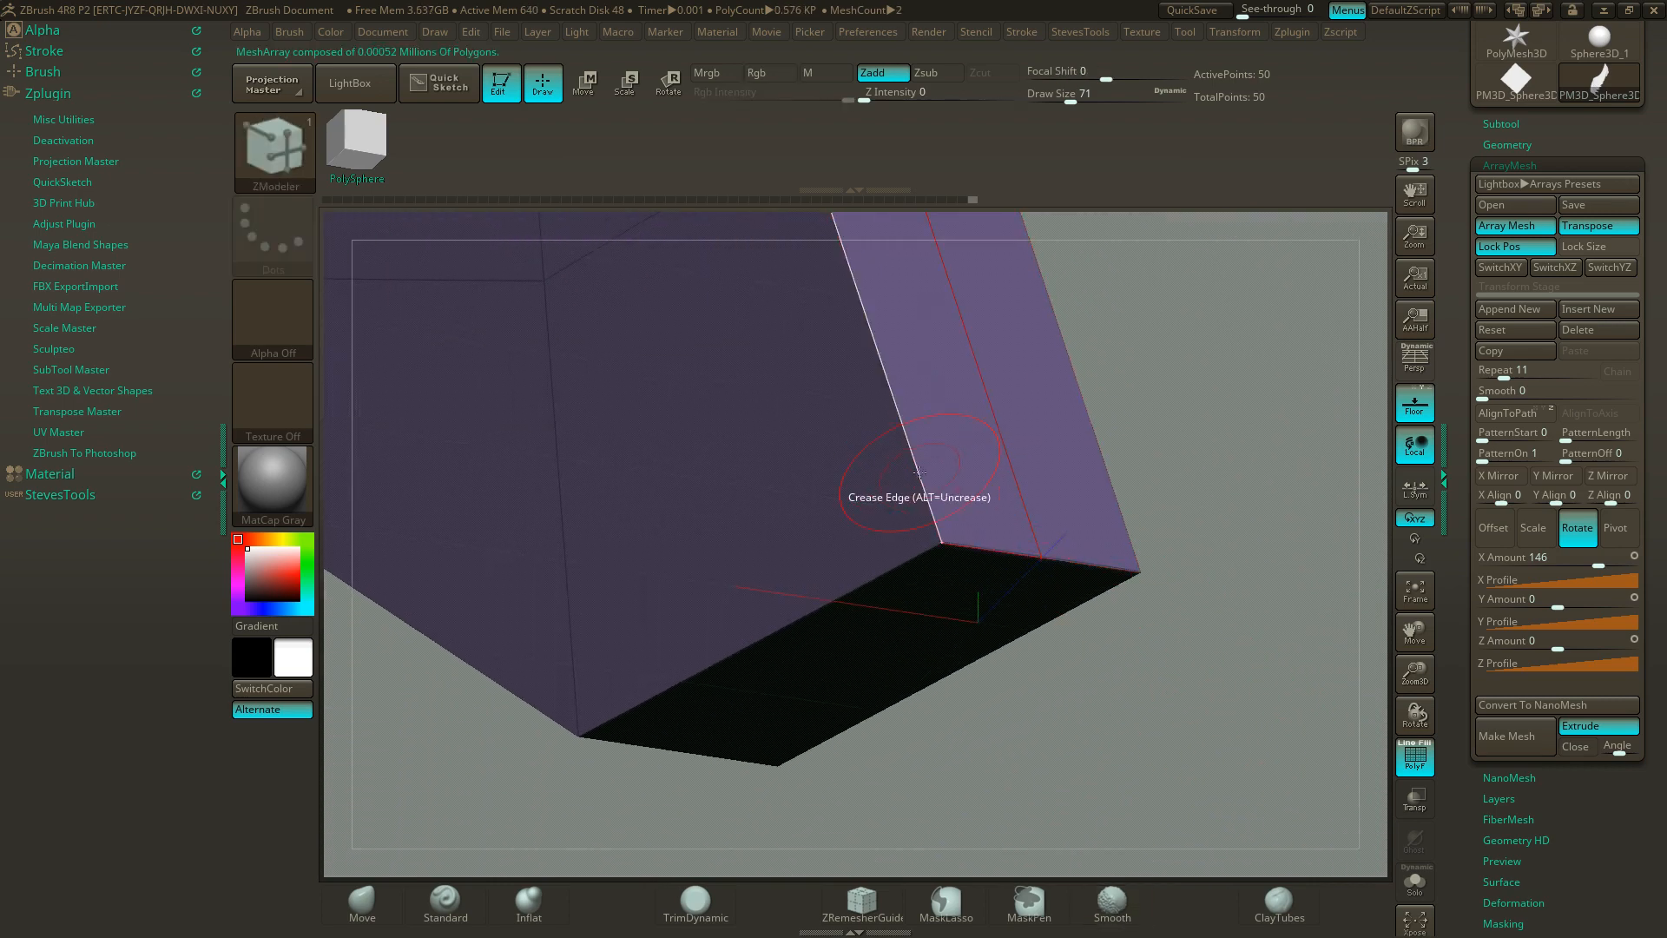
- Change the ZModeler crease target to EdgeLoop Complete and crease the border edge loops on both sides of the source feather
key(space)
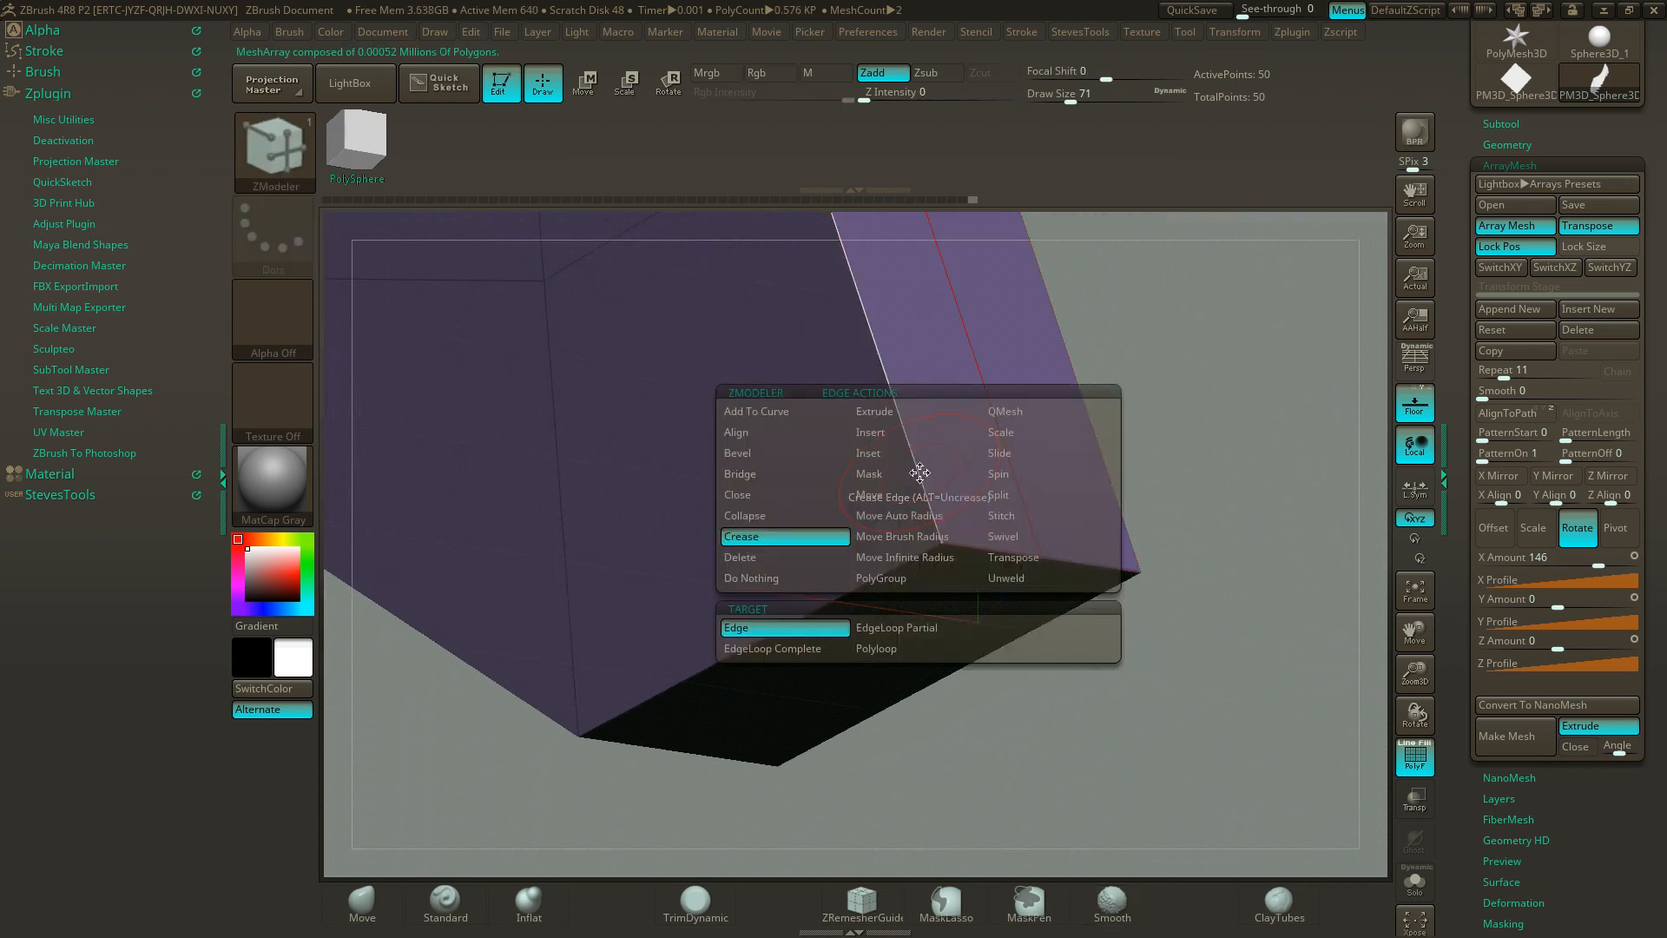
click(780, 648)
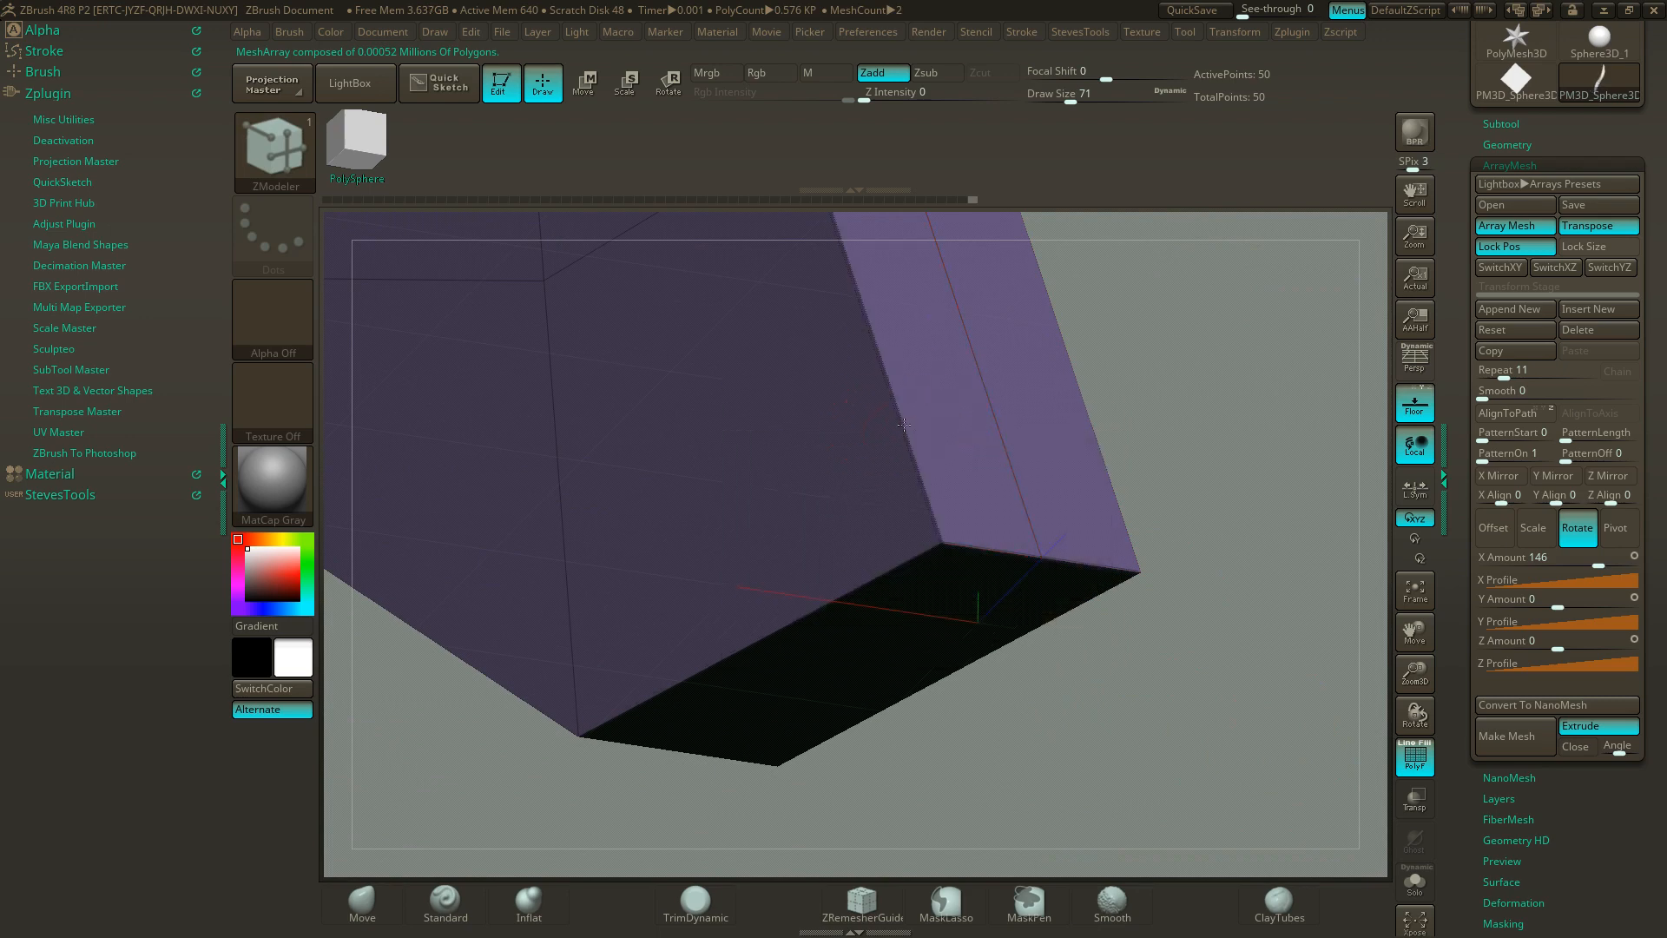
drag(1219, 608, 1139, 604)
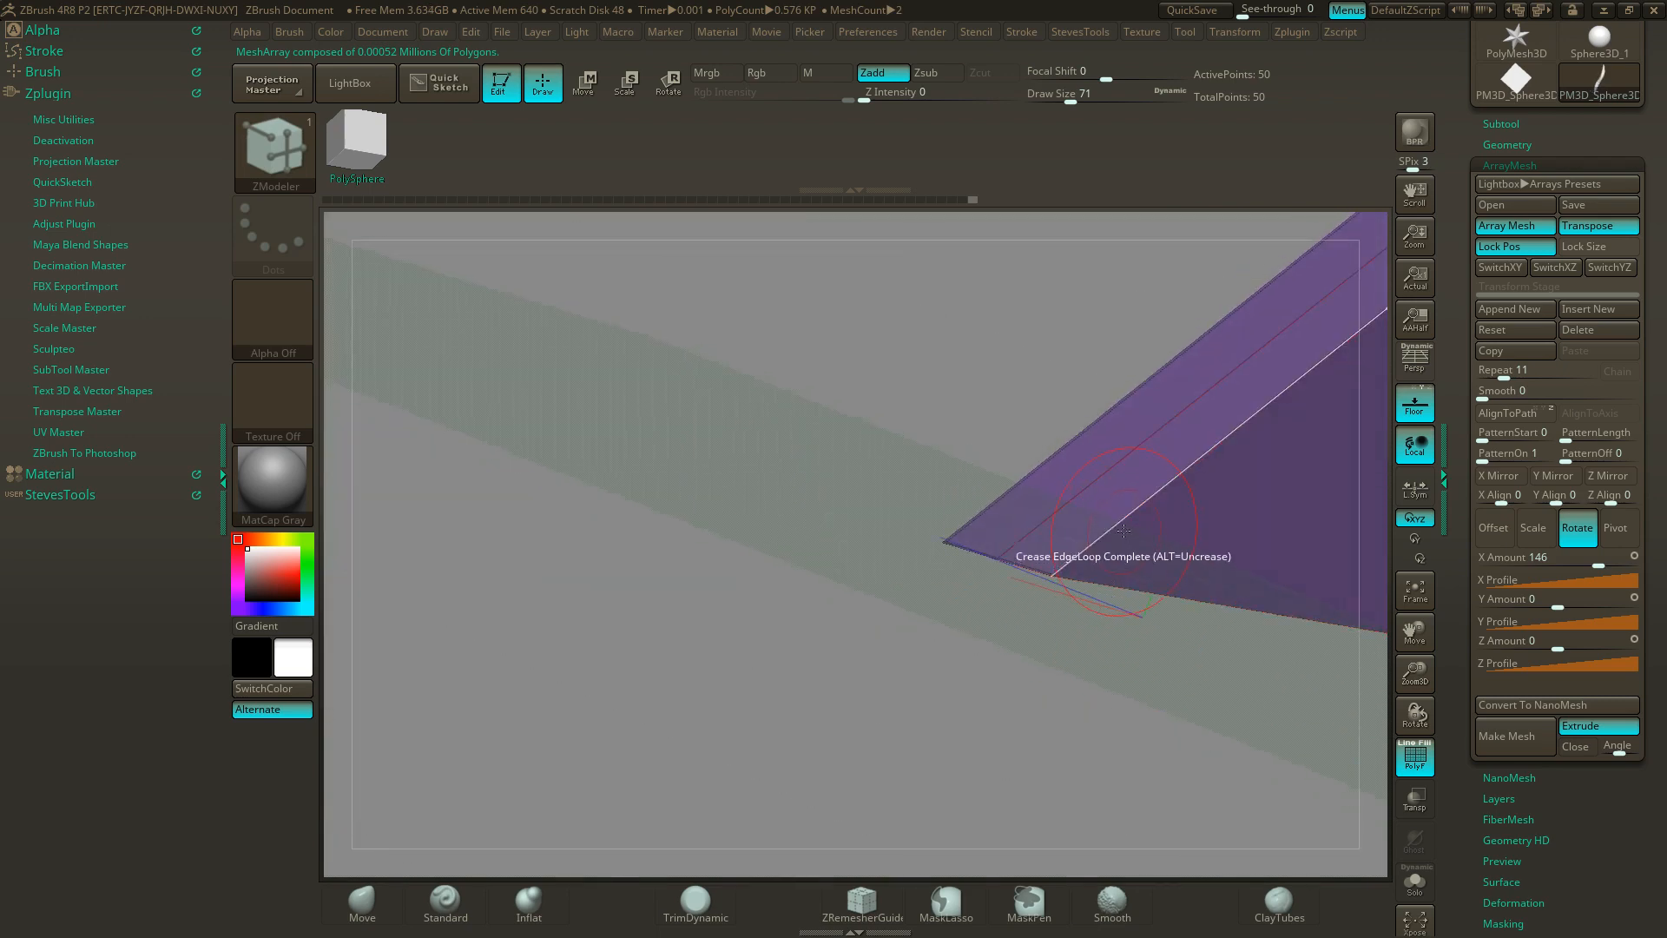
drag(1025, 687, 540, 569)
mouse_move(1120, 523)
alt+mouse_down()
mouse_move(1054, 510)
mouse_move(1074, 602)
mouse_move(1142, 725)
mouse_move(1015, 620)
mouse_move(1143, 558)
mouse_move(1083, 664)
mouse_move(1123, 702)
mouse_move(1146, 651)
mouse_move(1072, 676)
alt+mouse_up()
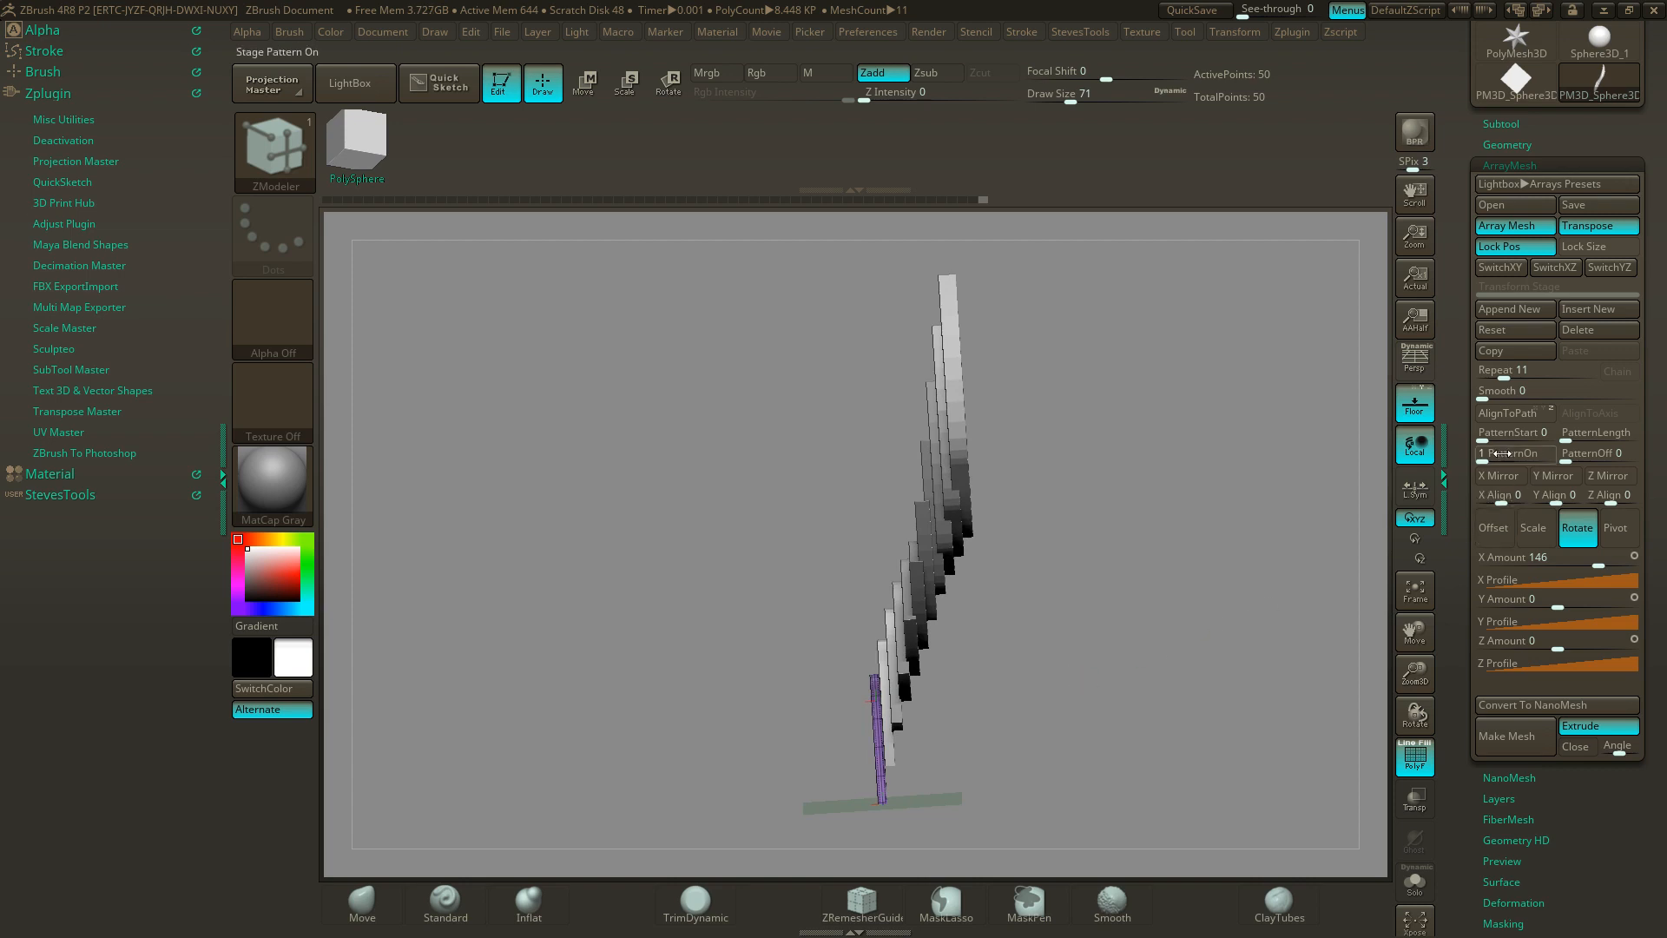
- Switch the array to Offset mode and increase its X amount to 12.2231 to spread the feathers slightly in depth
click(1499, 536)
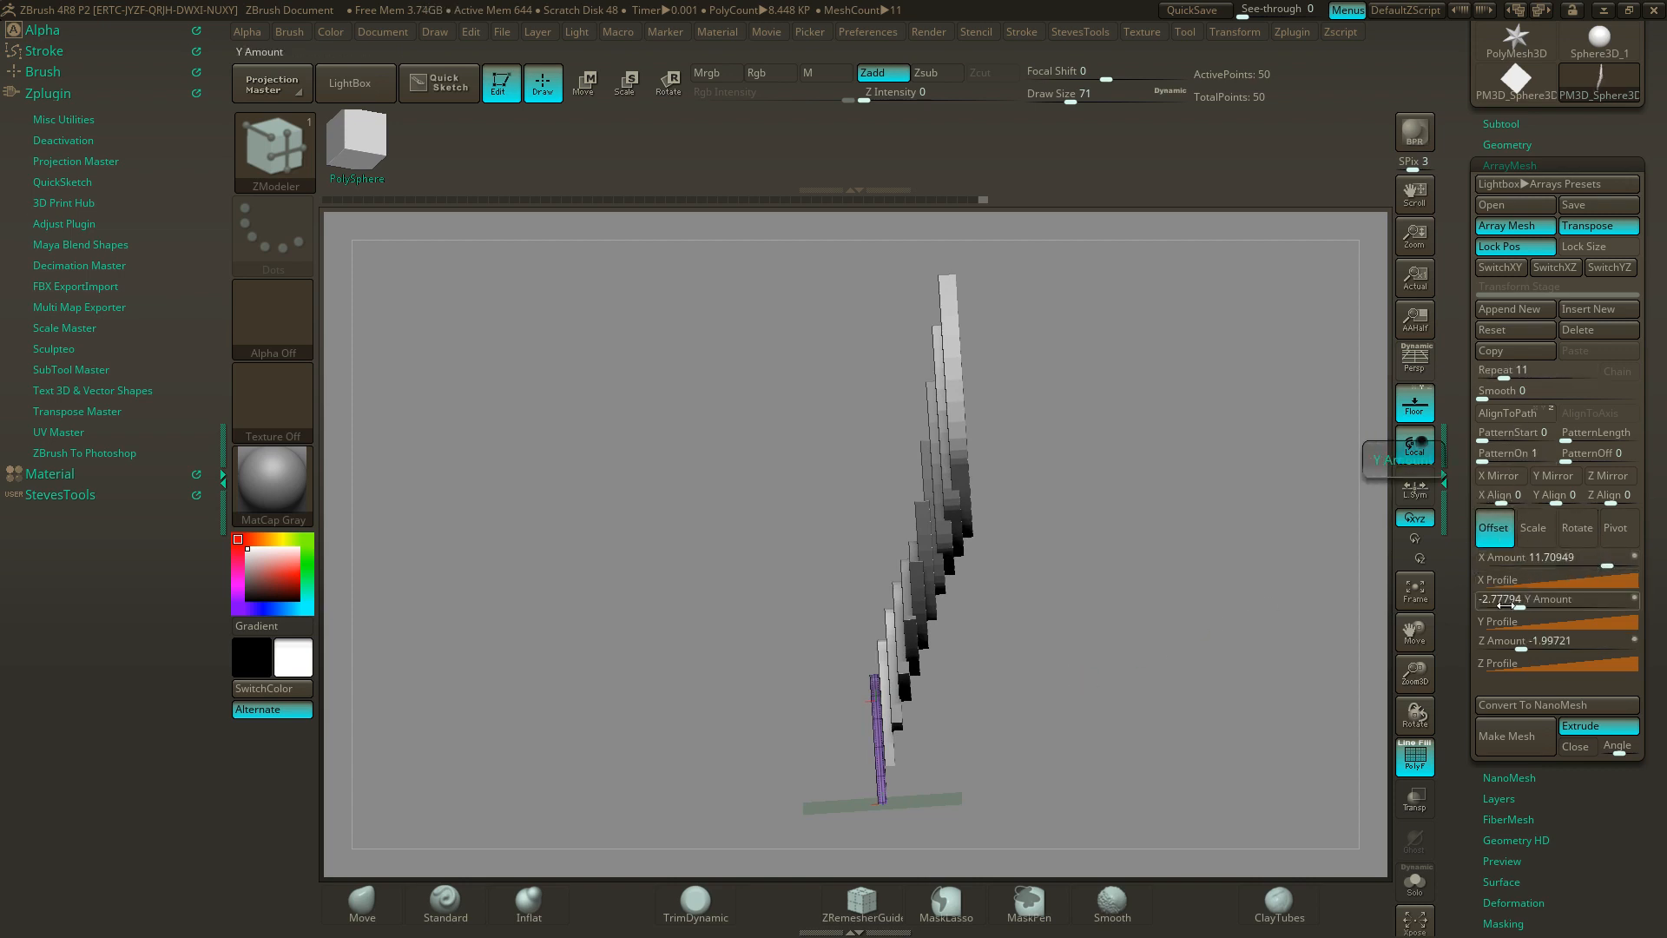
drag(1607, 562, 1608, 562)
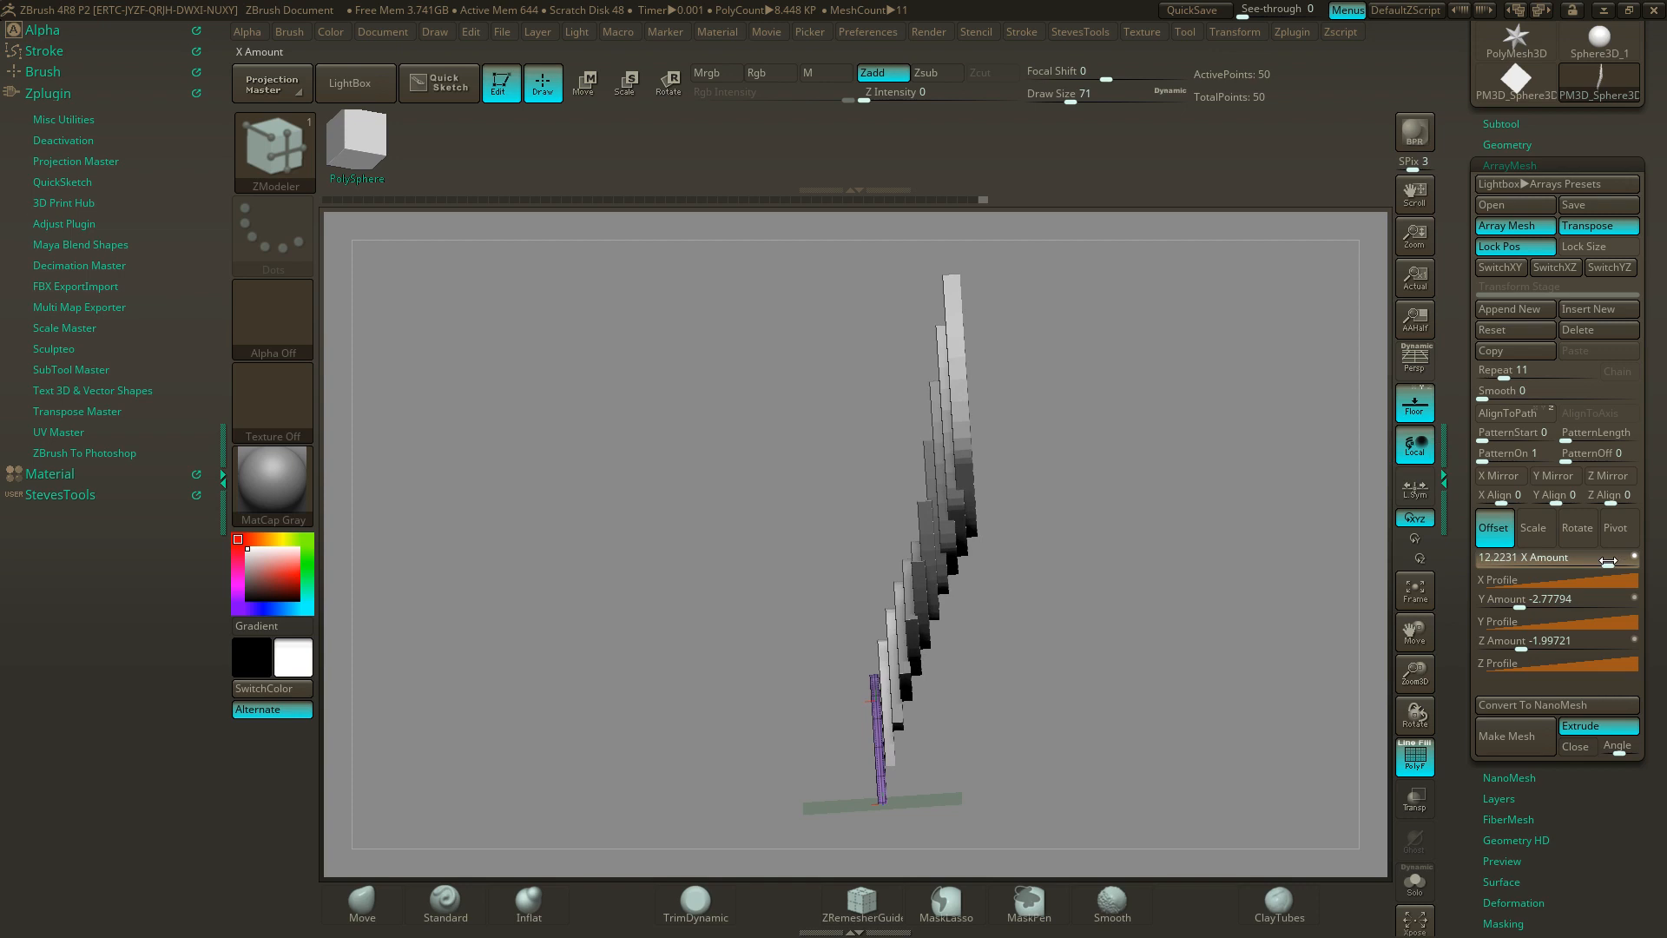
click(1608, 561)
- Turn off the array's Extrude option and convert the feather array into a real mesh
drag(1070, 498, 1167, 583)
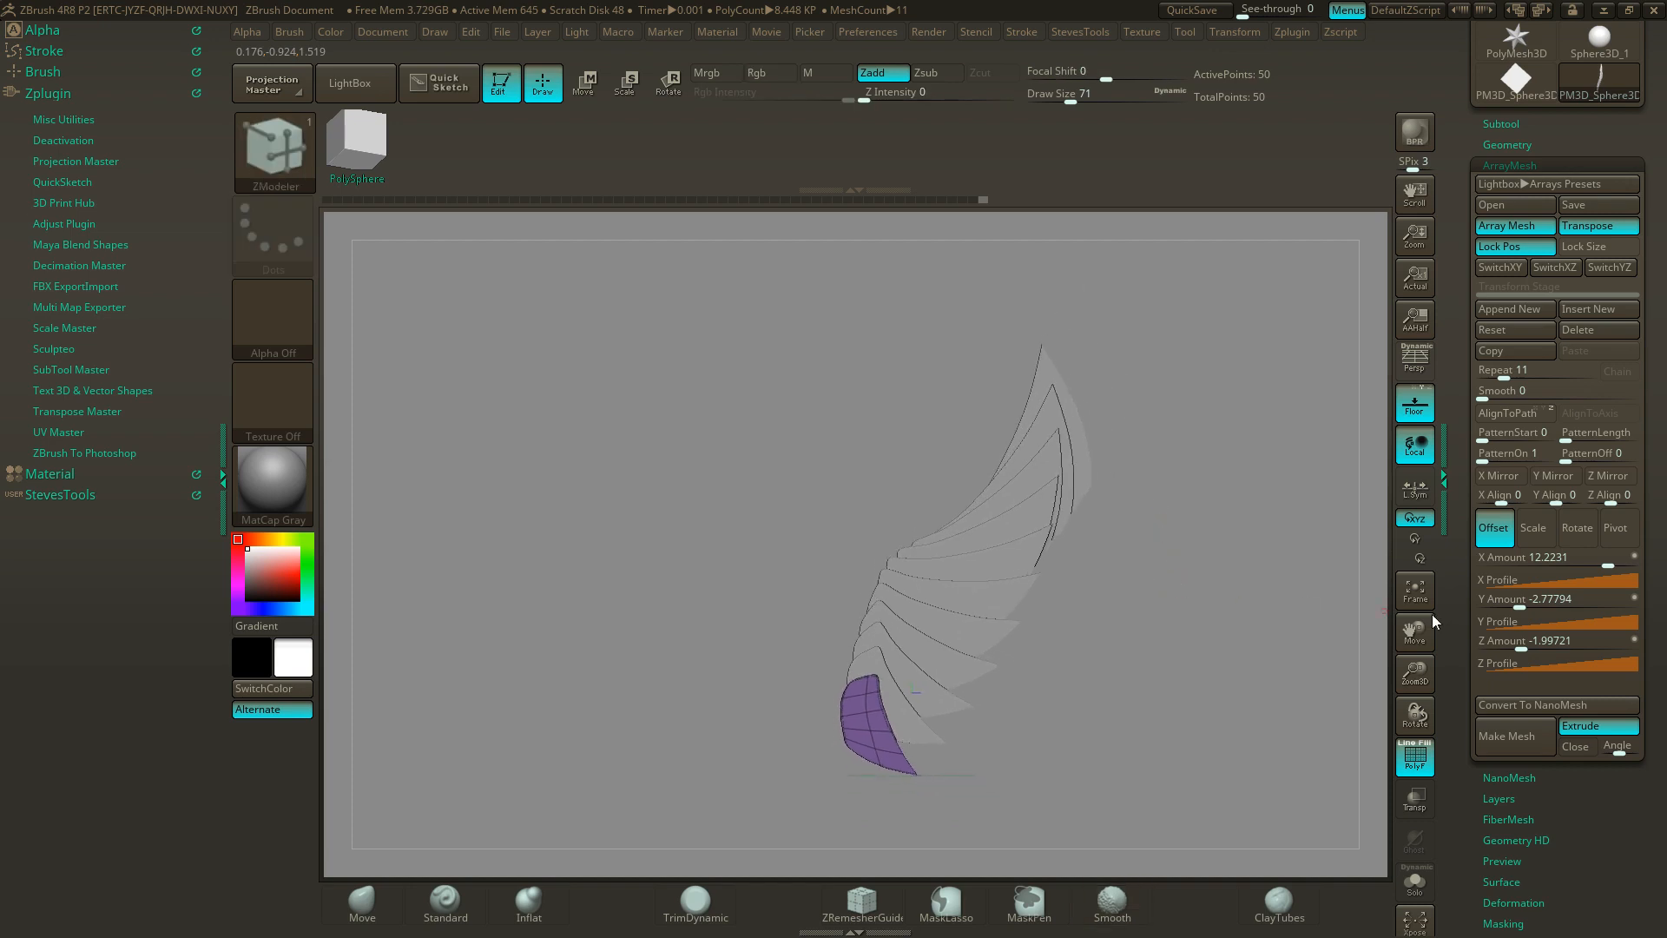
mouse_move(1267, 527)
mouse_down()
mouse_move(1212, 599)
mouse_move(1230, 586)
mouse_up()
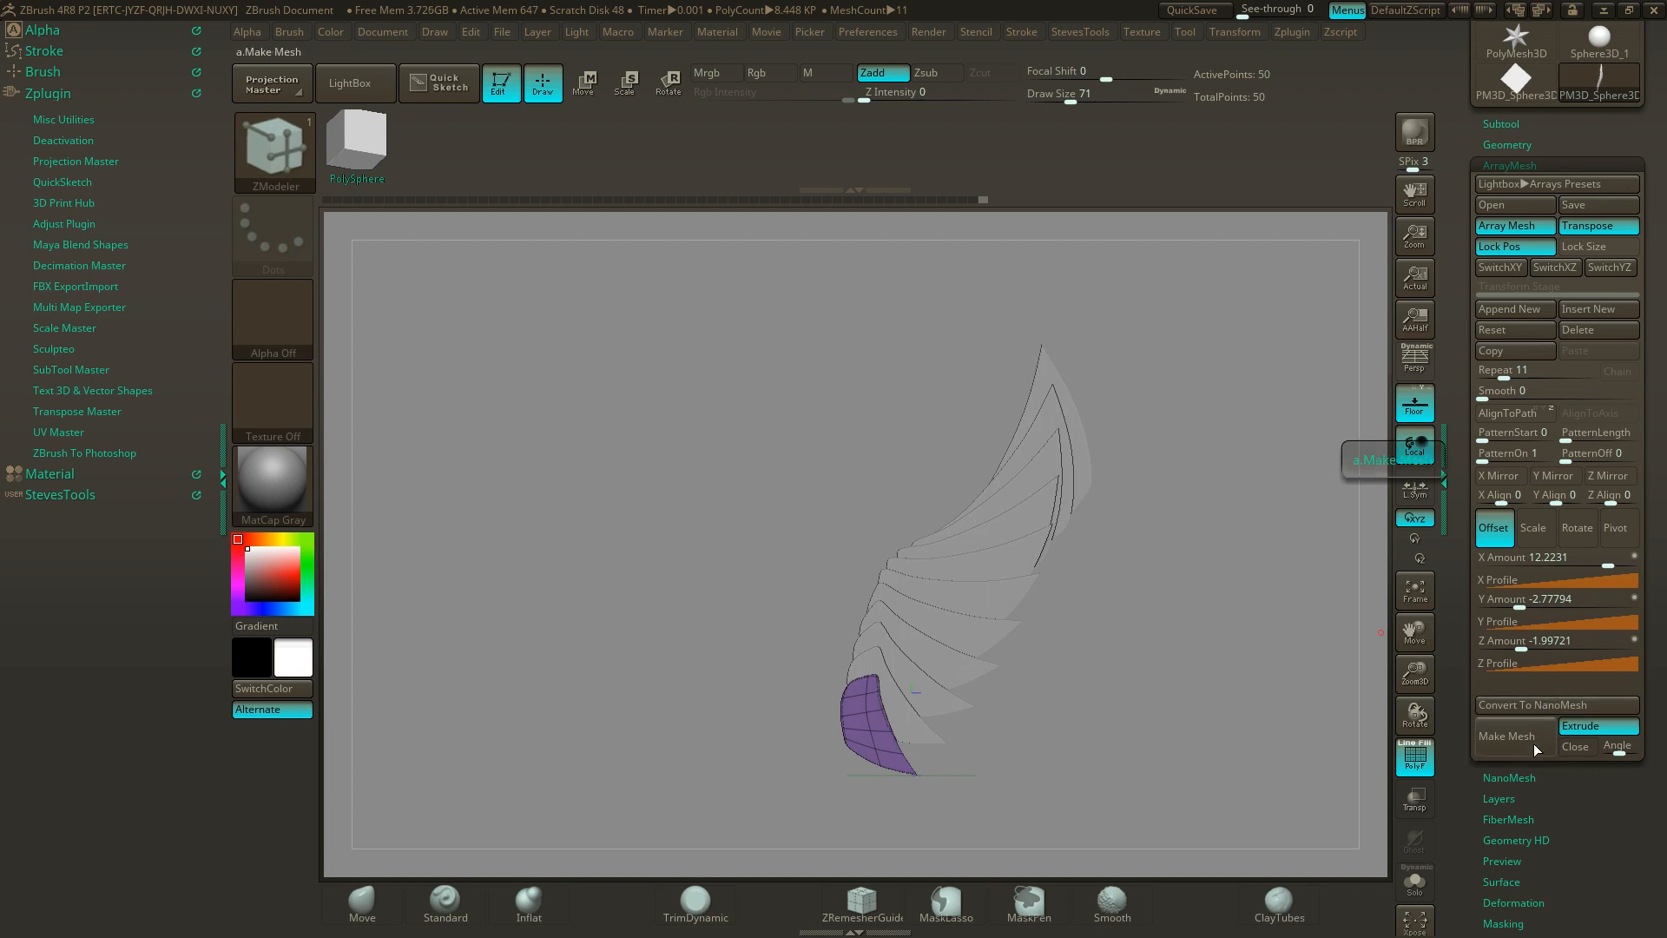
click(1594, 727)
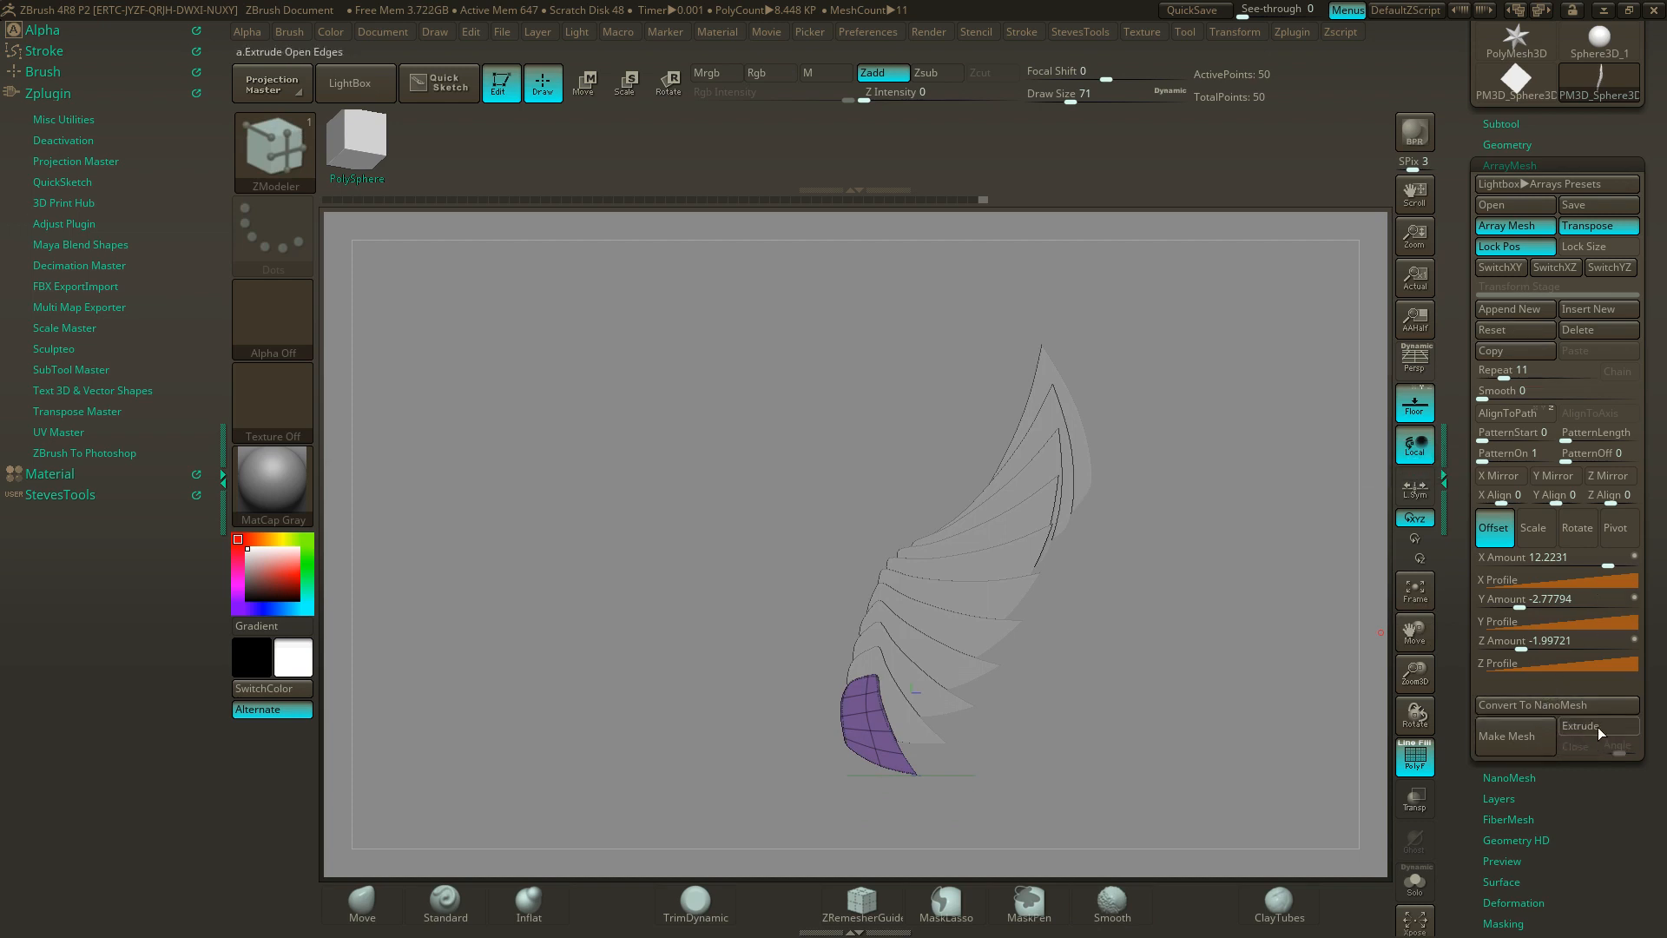
click(1502, 743)
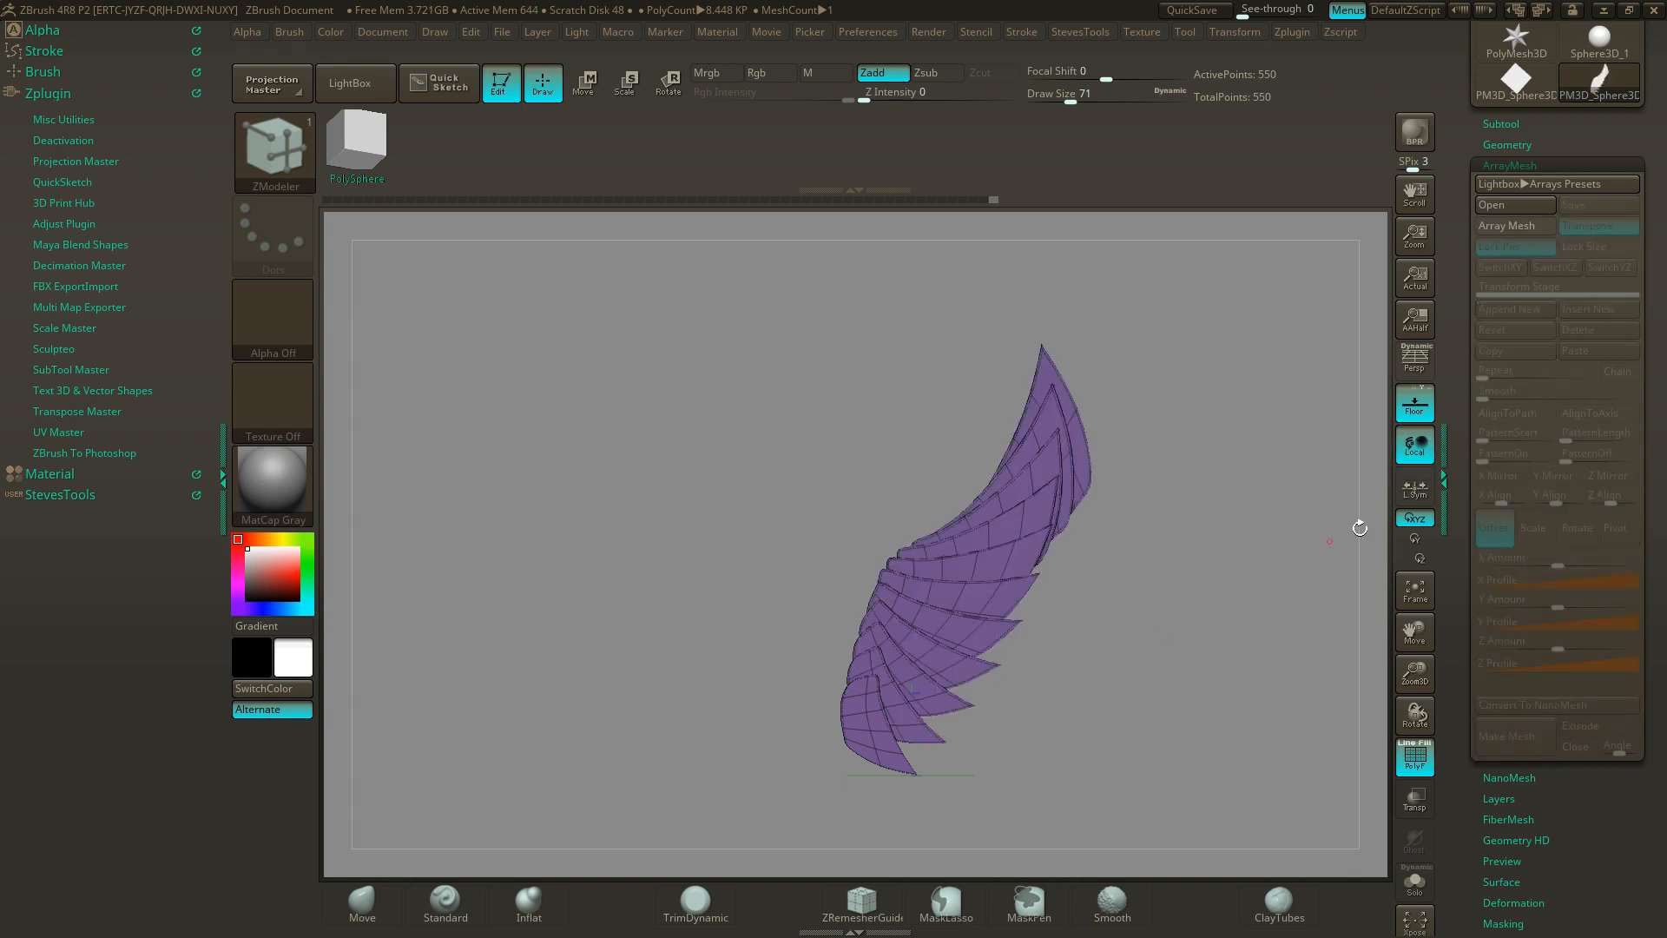
- Duplicate the wing subtool
drag(1654, 165, 1640, 197)
click(1510, 160)
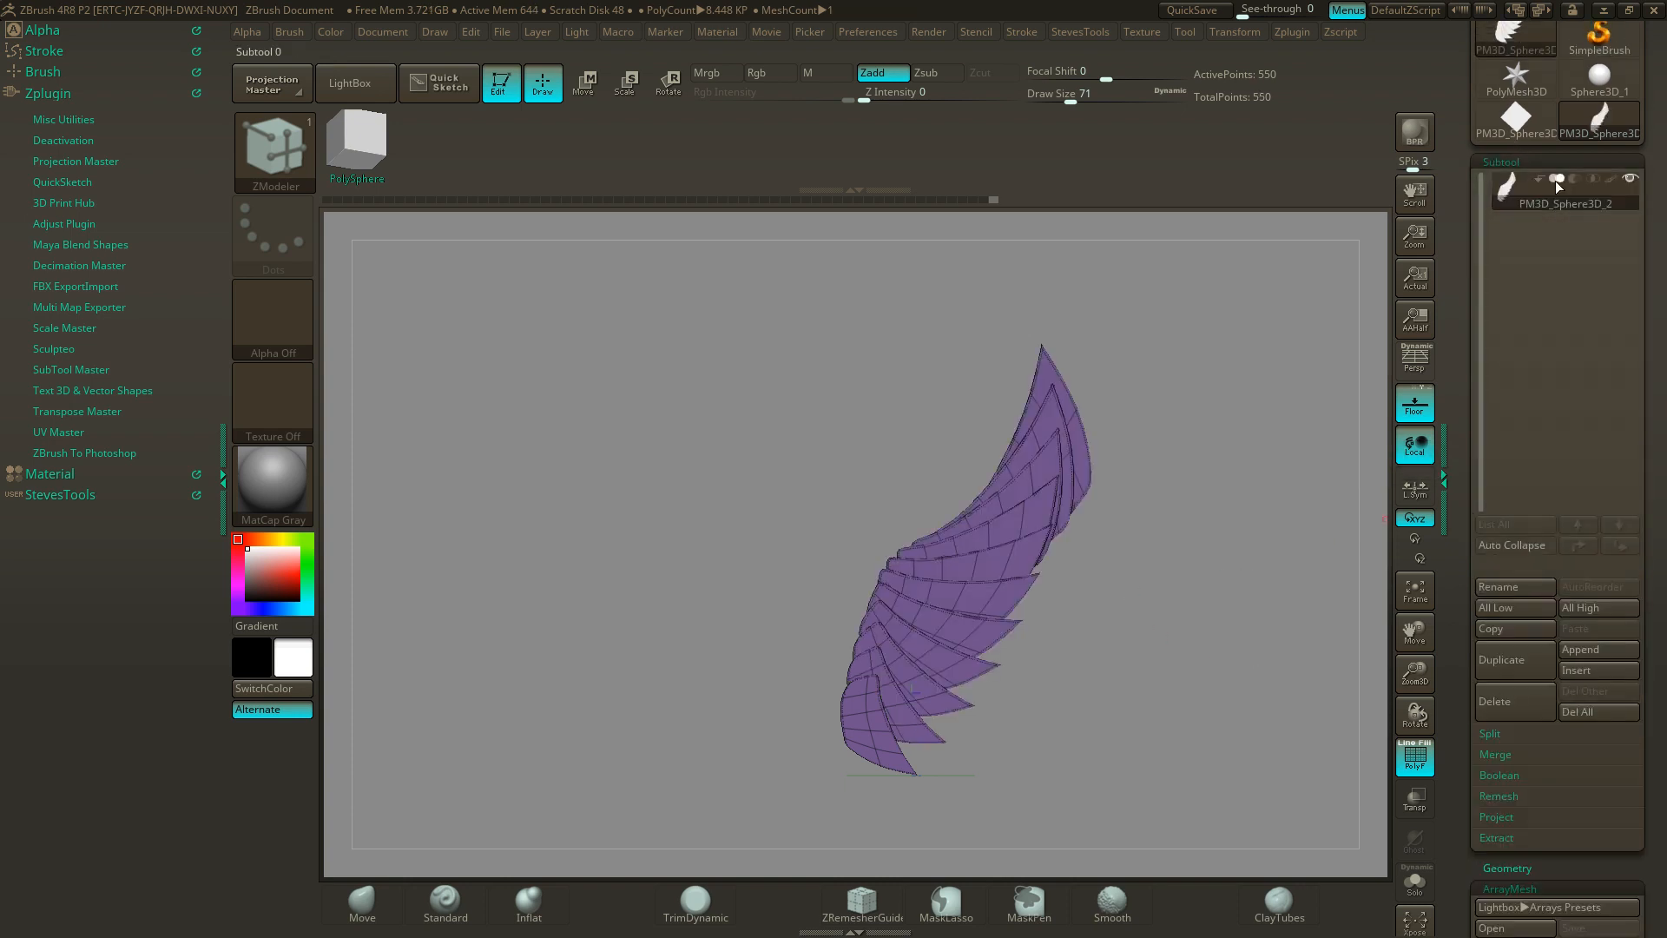
drag(1179, 473, 1211, 568)
mouse_move(1642, 553)
mouse_down()
mouse_move(1641, 354)
mouse_move(1639, 520)
mouse_up()
click(1513, 613)
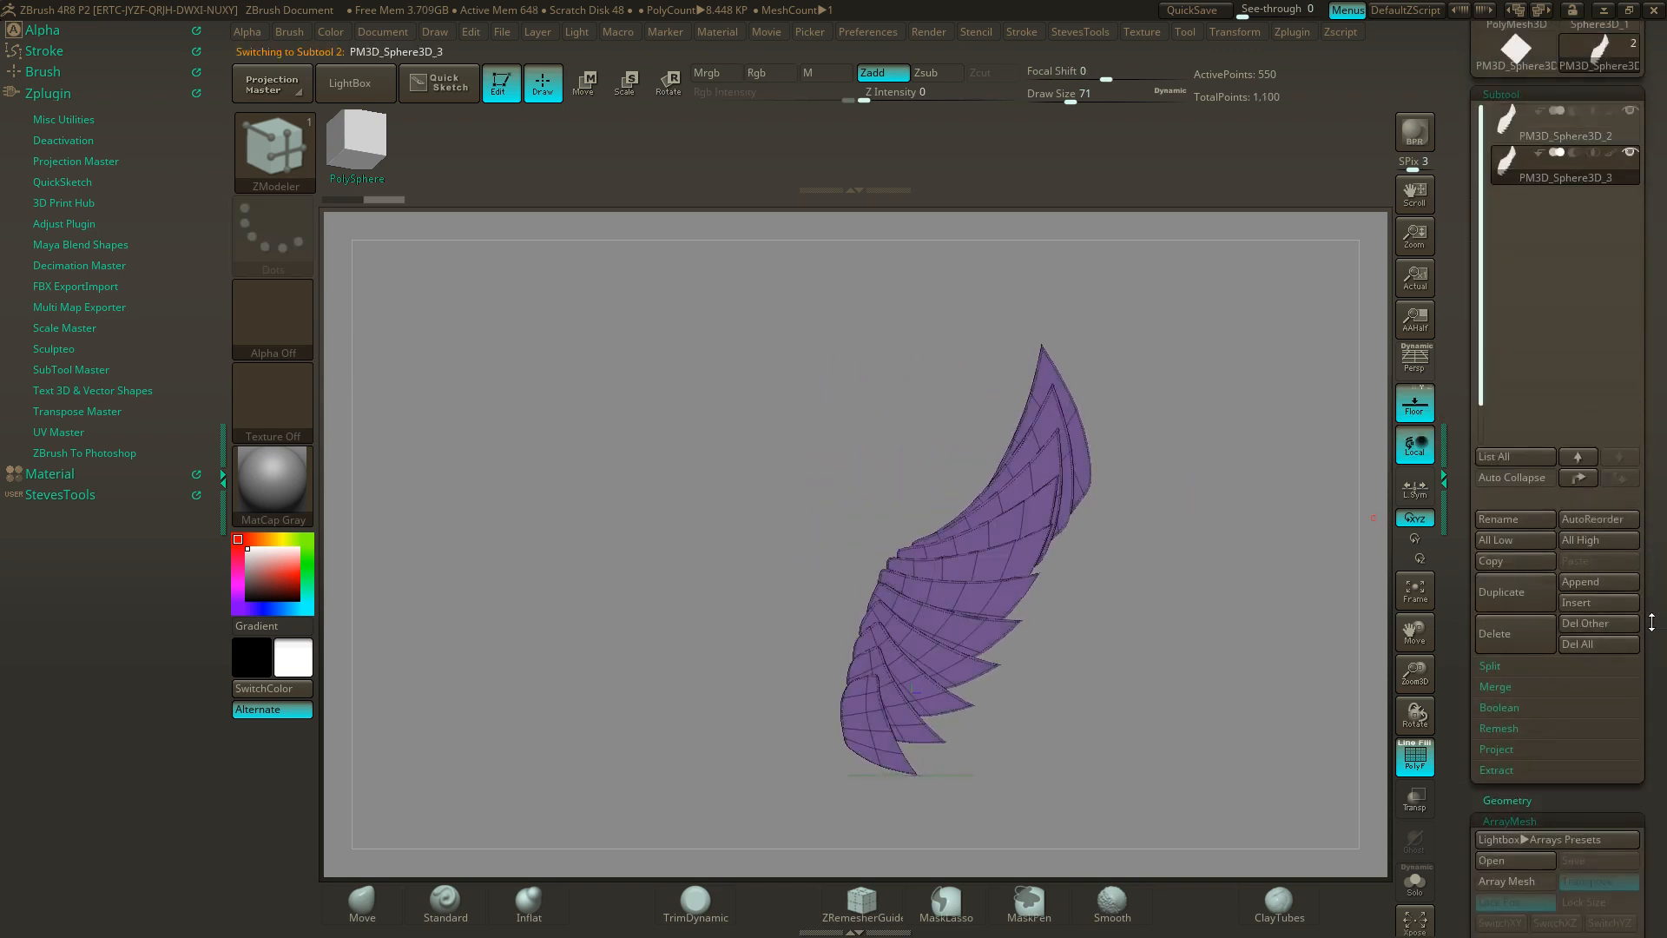
- Mirror the duplicated wing along the Z axis with the Mirror deformation to form the opposite wing
drag(1652, 622, 1627, 391)
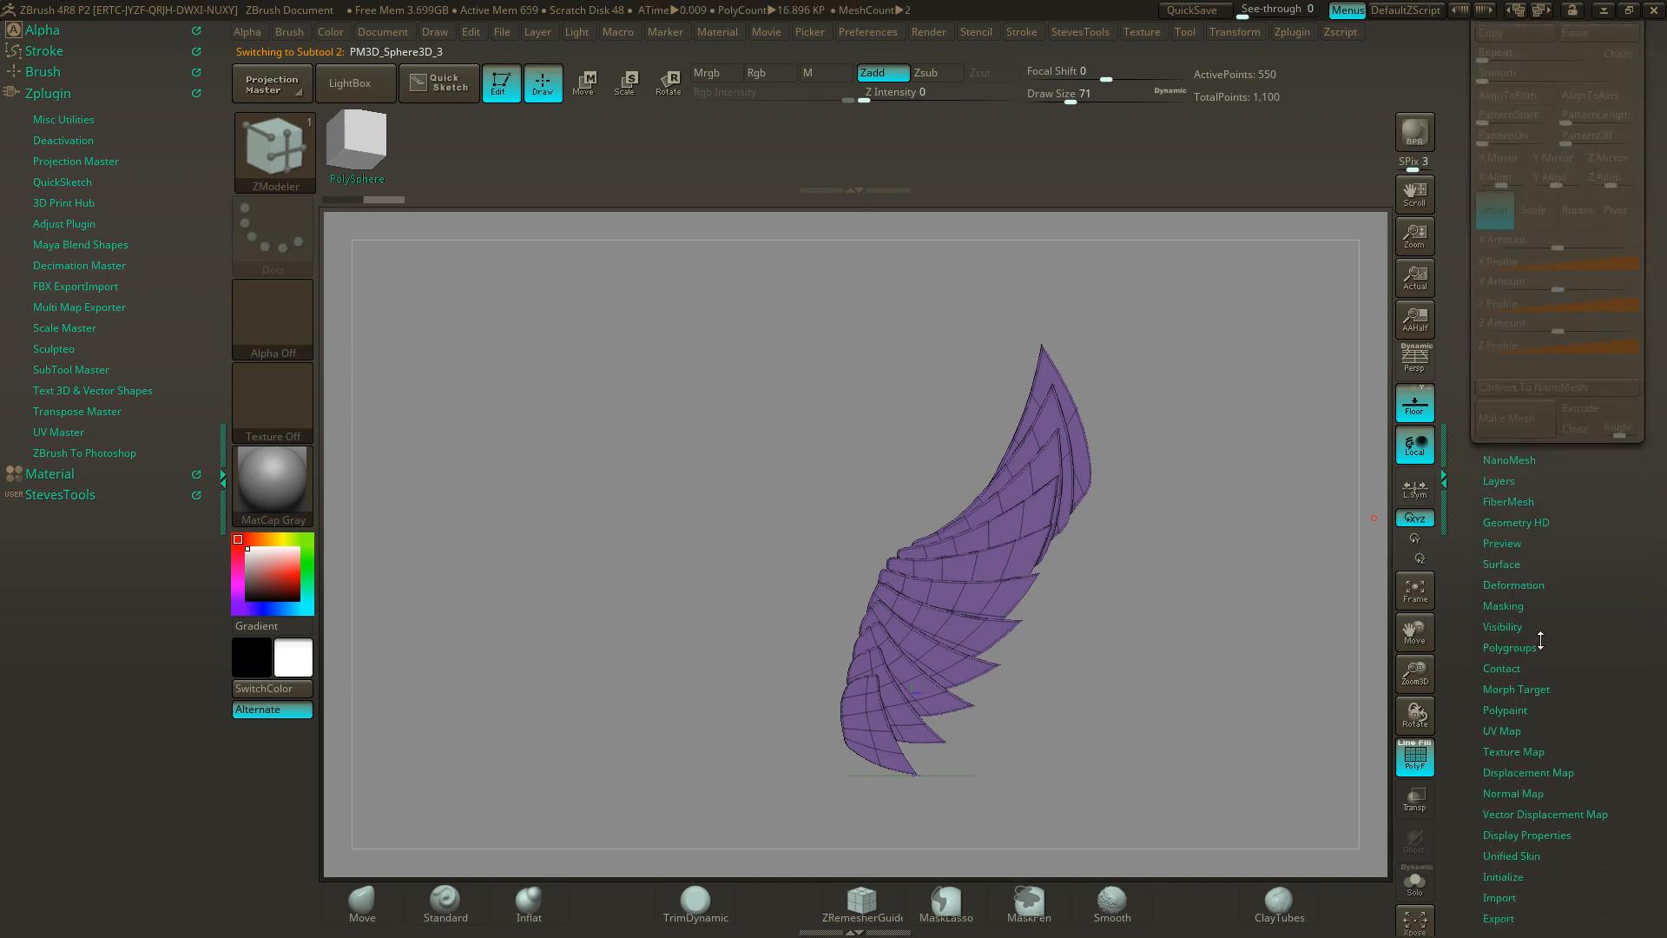
click(1547, 587)
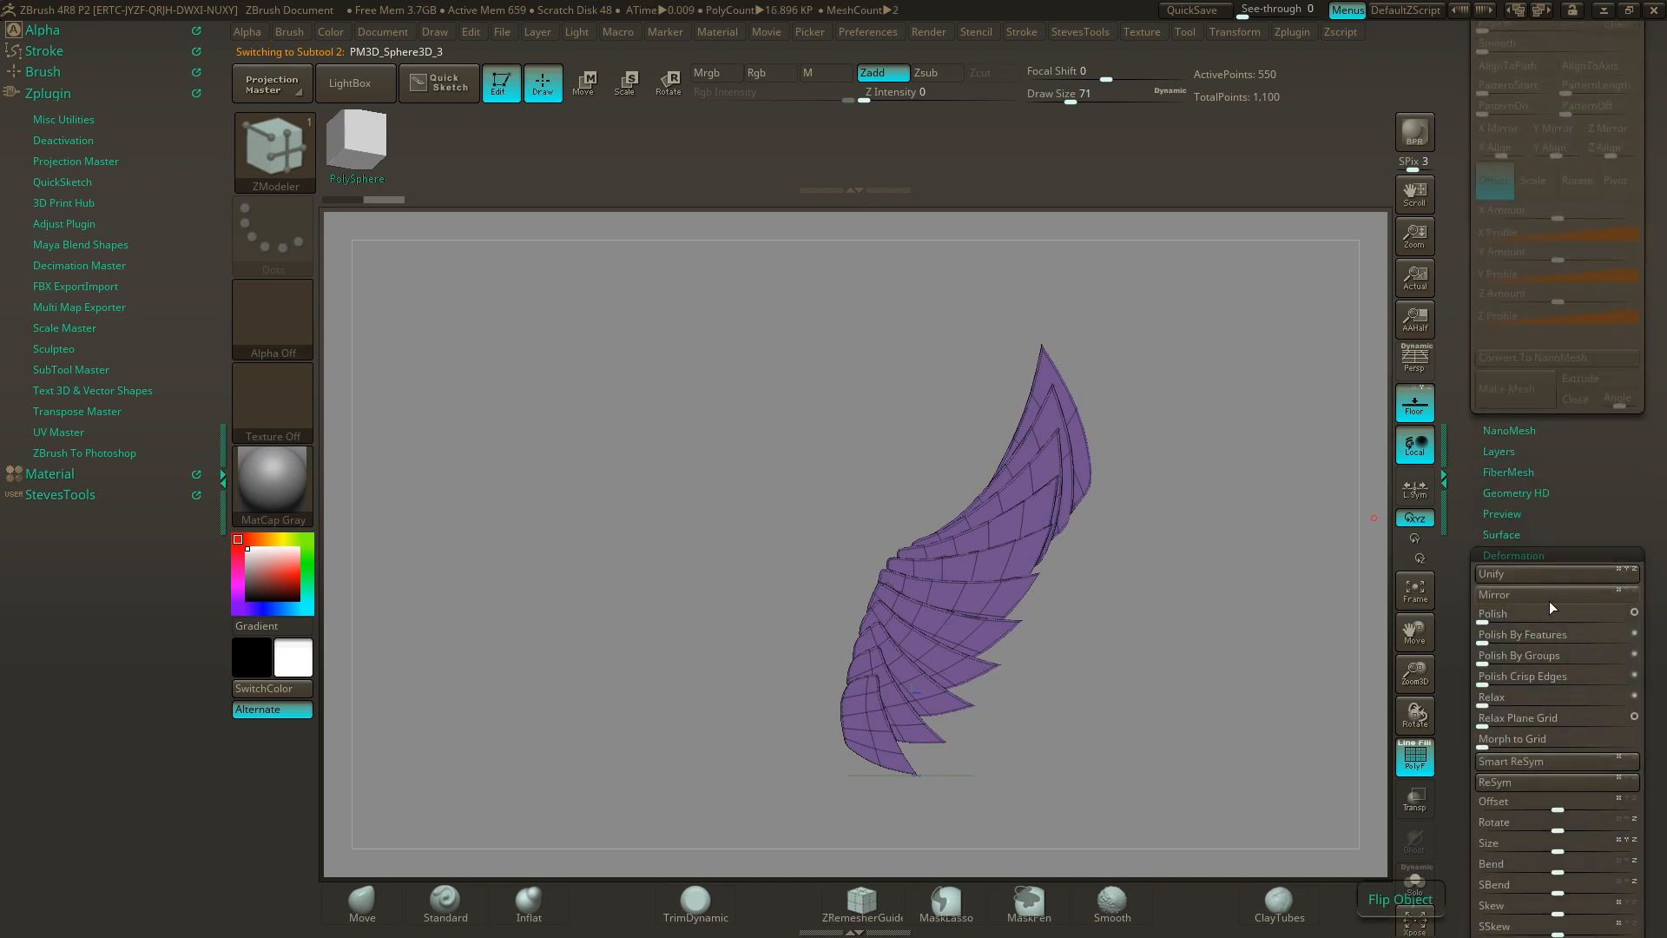
click(1625, 595)
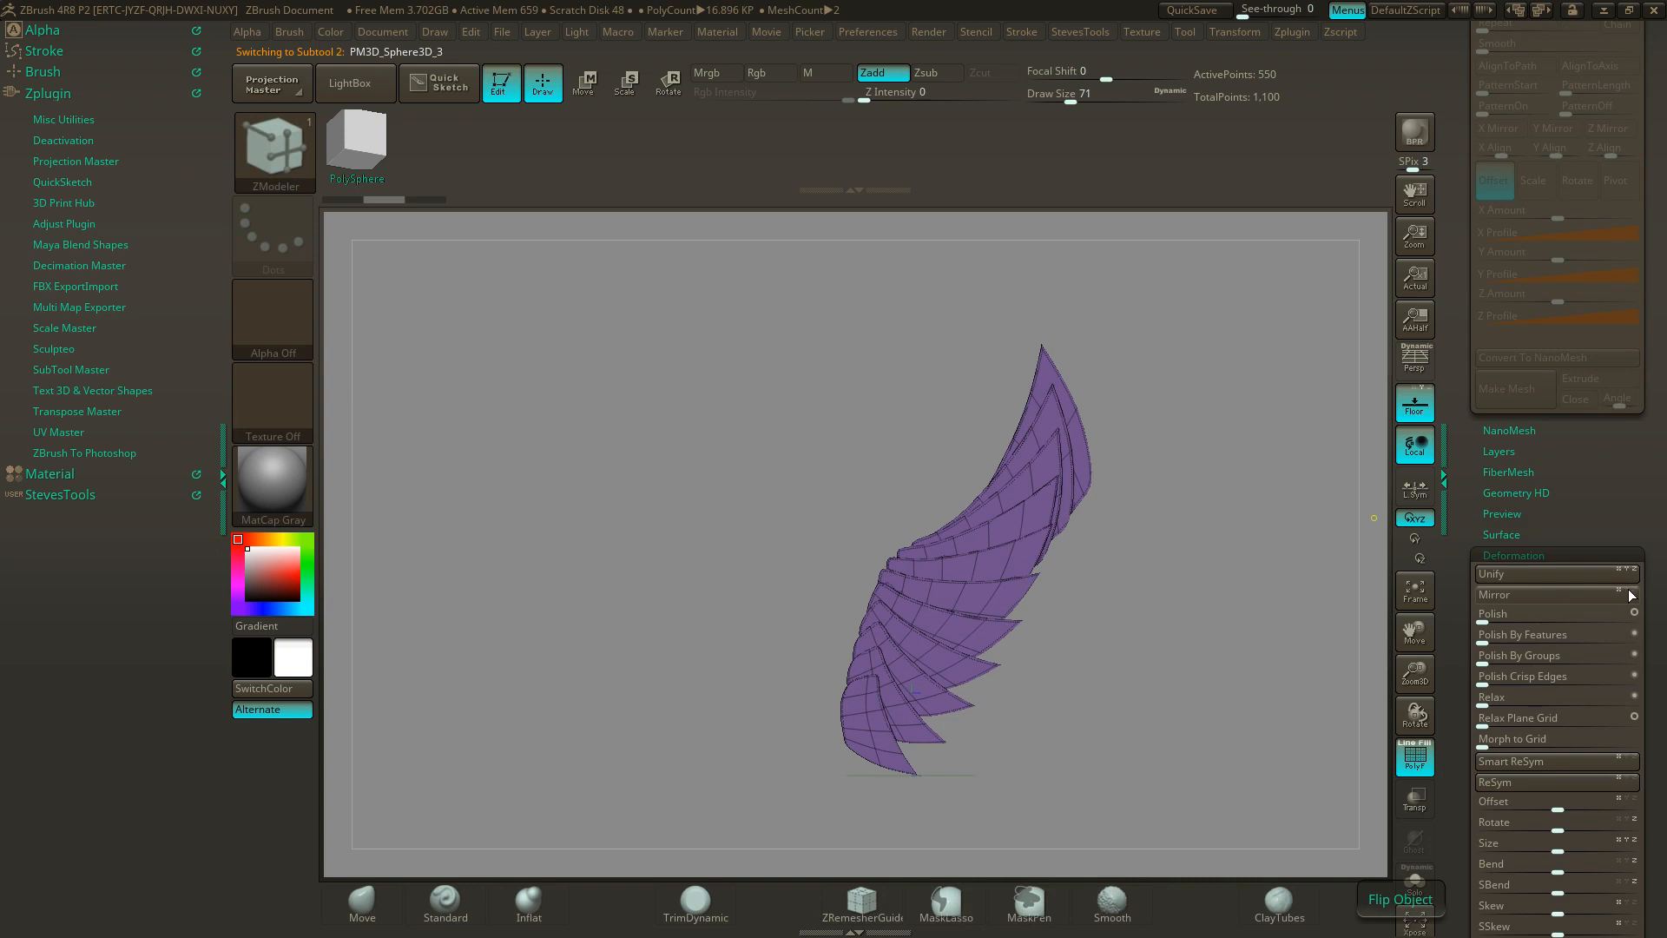
click(1601, 594)
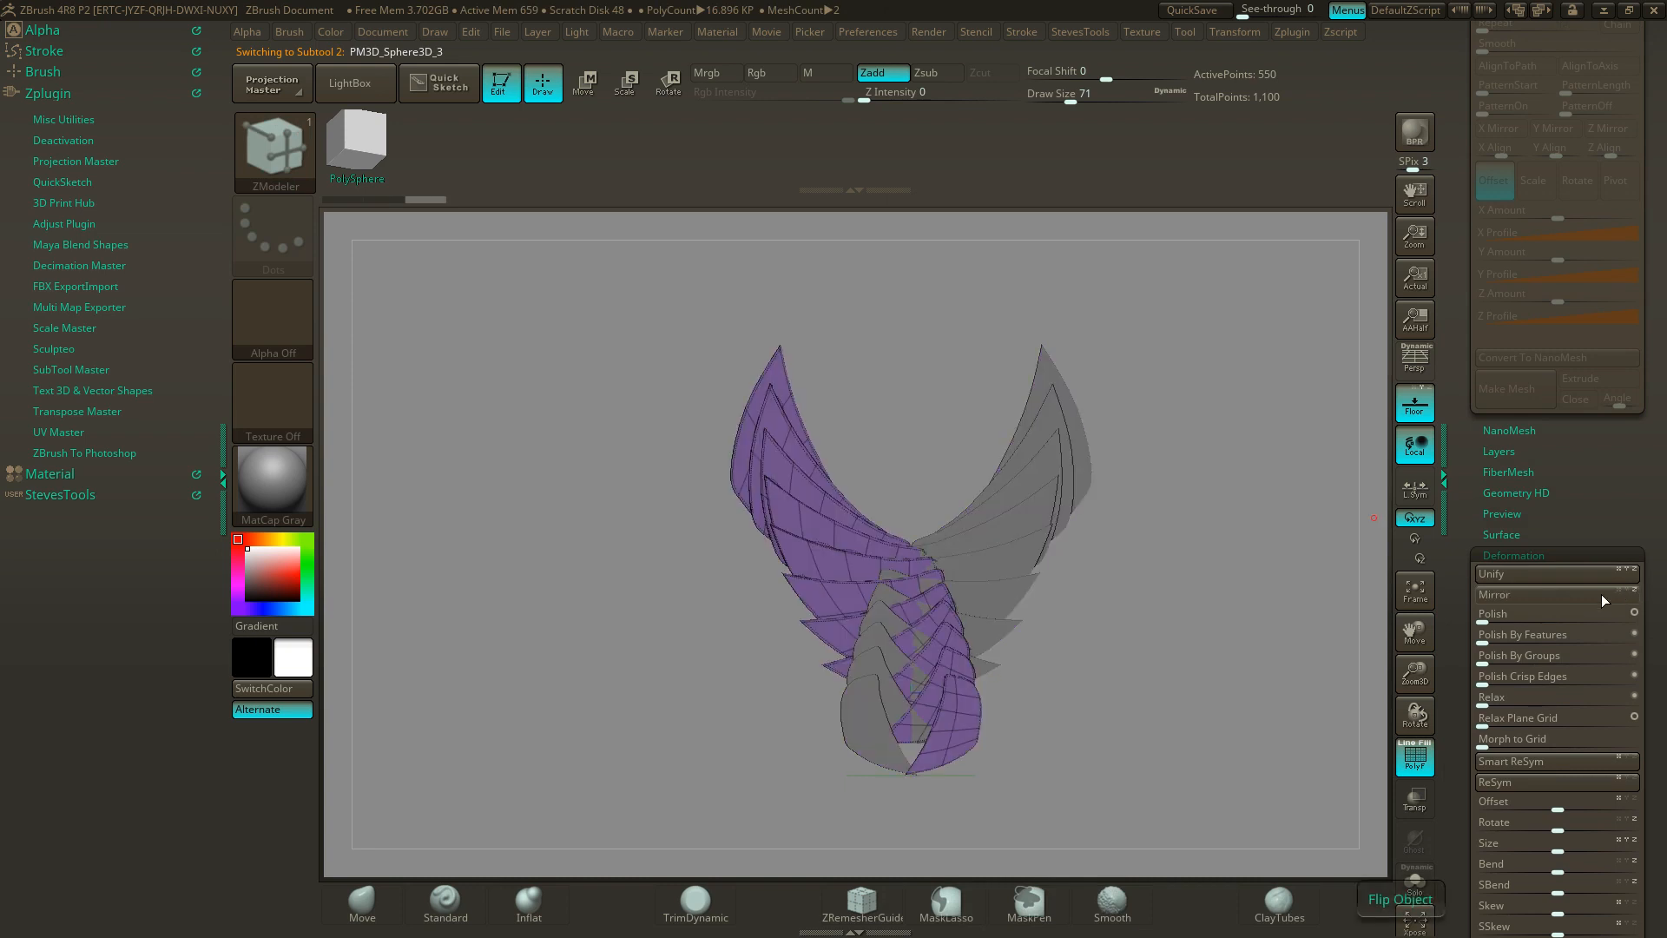
- Move the mirrored wing outward along the Z axis so the two wings stand apart with a narrow gap at their bases
key(w)
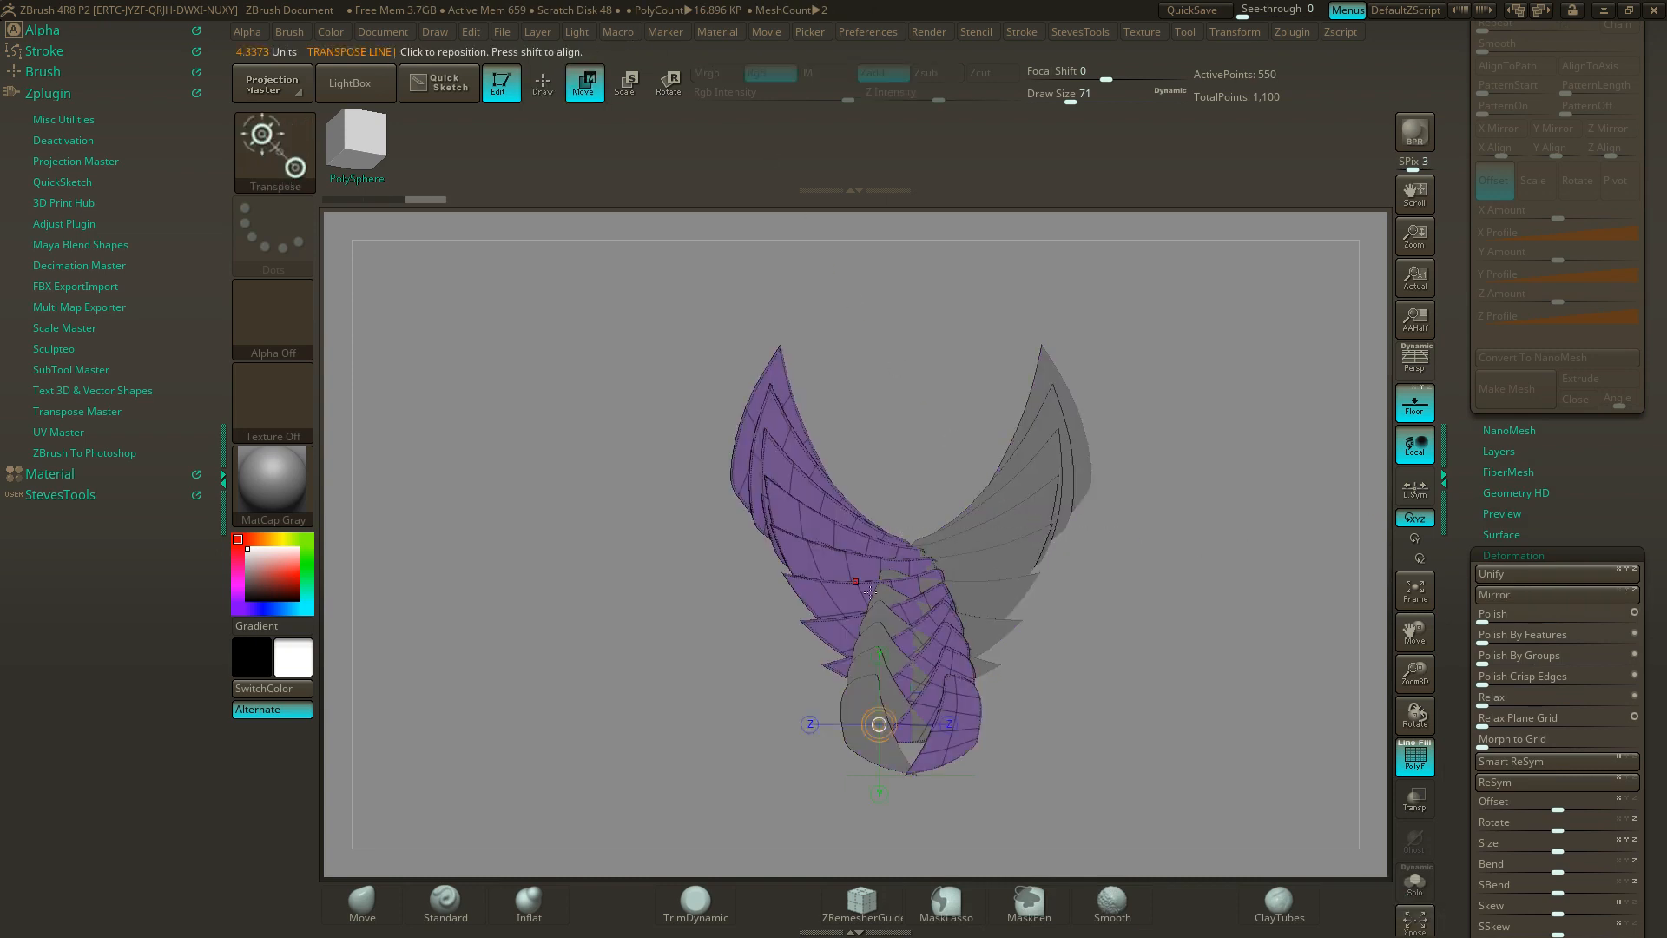
click(811, 724)
drag(833, 724, 652, 726)
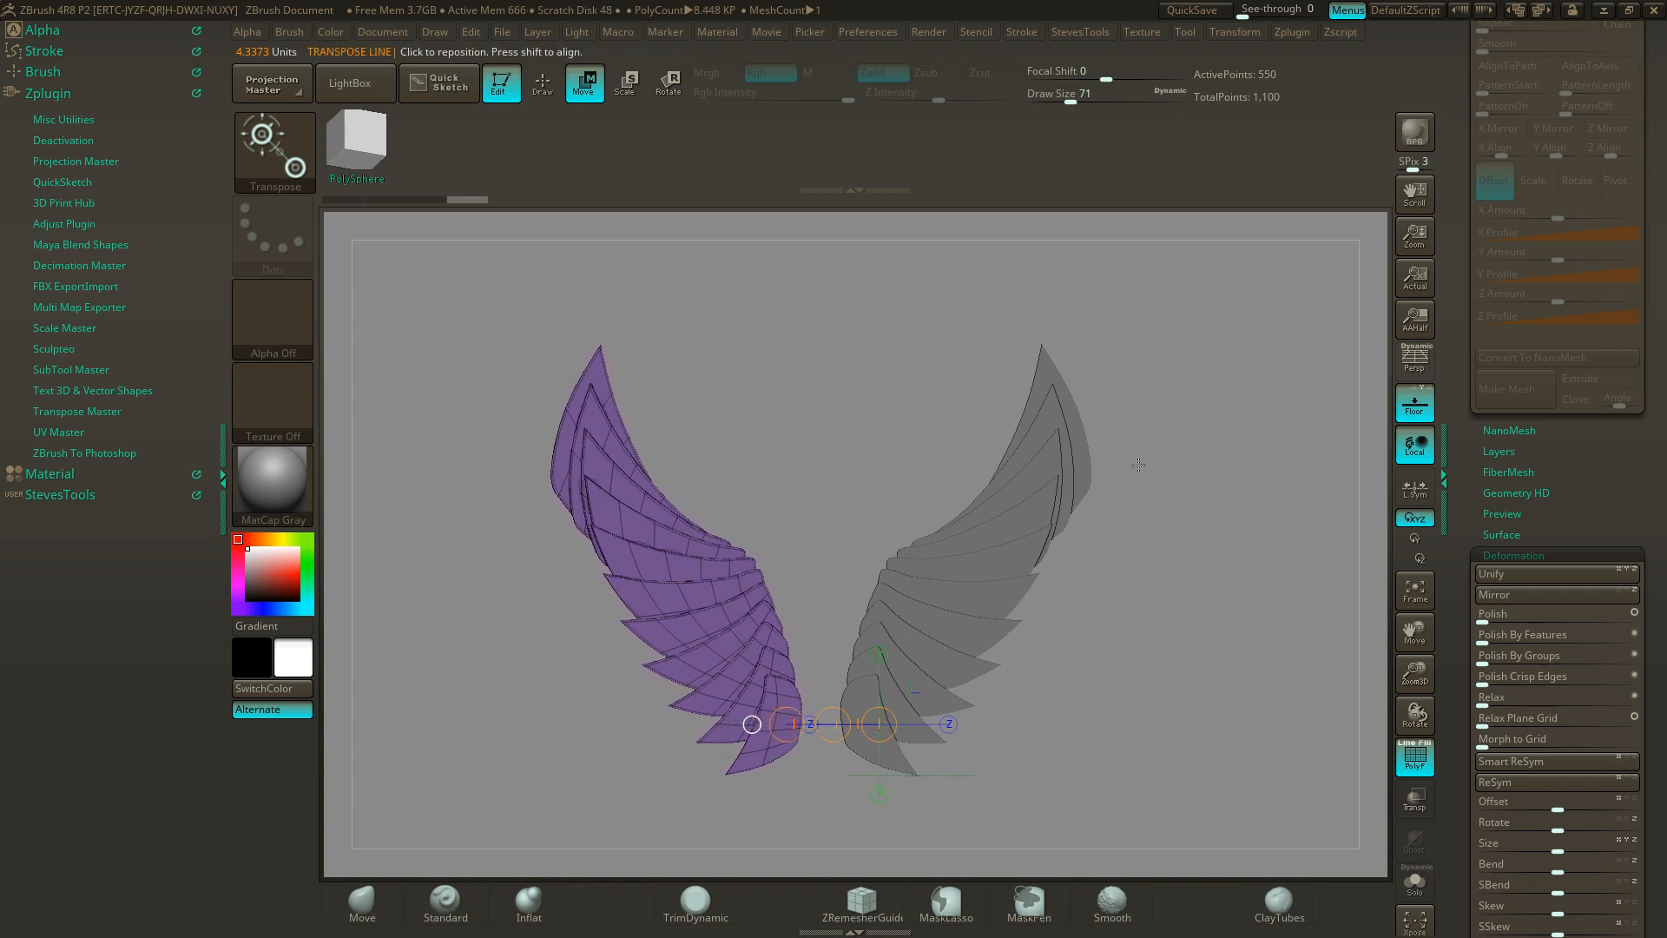
click(538, 84)
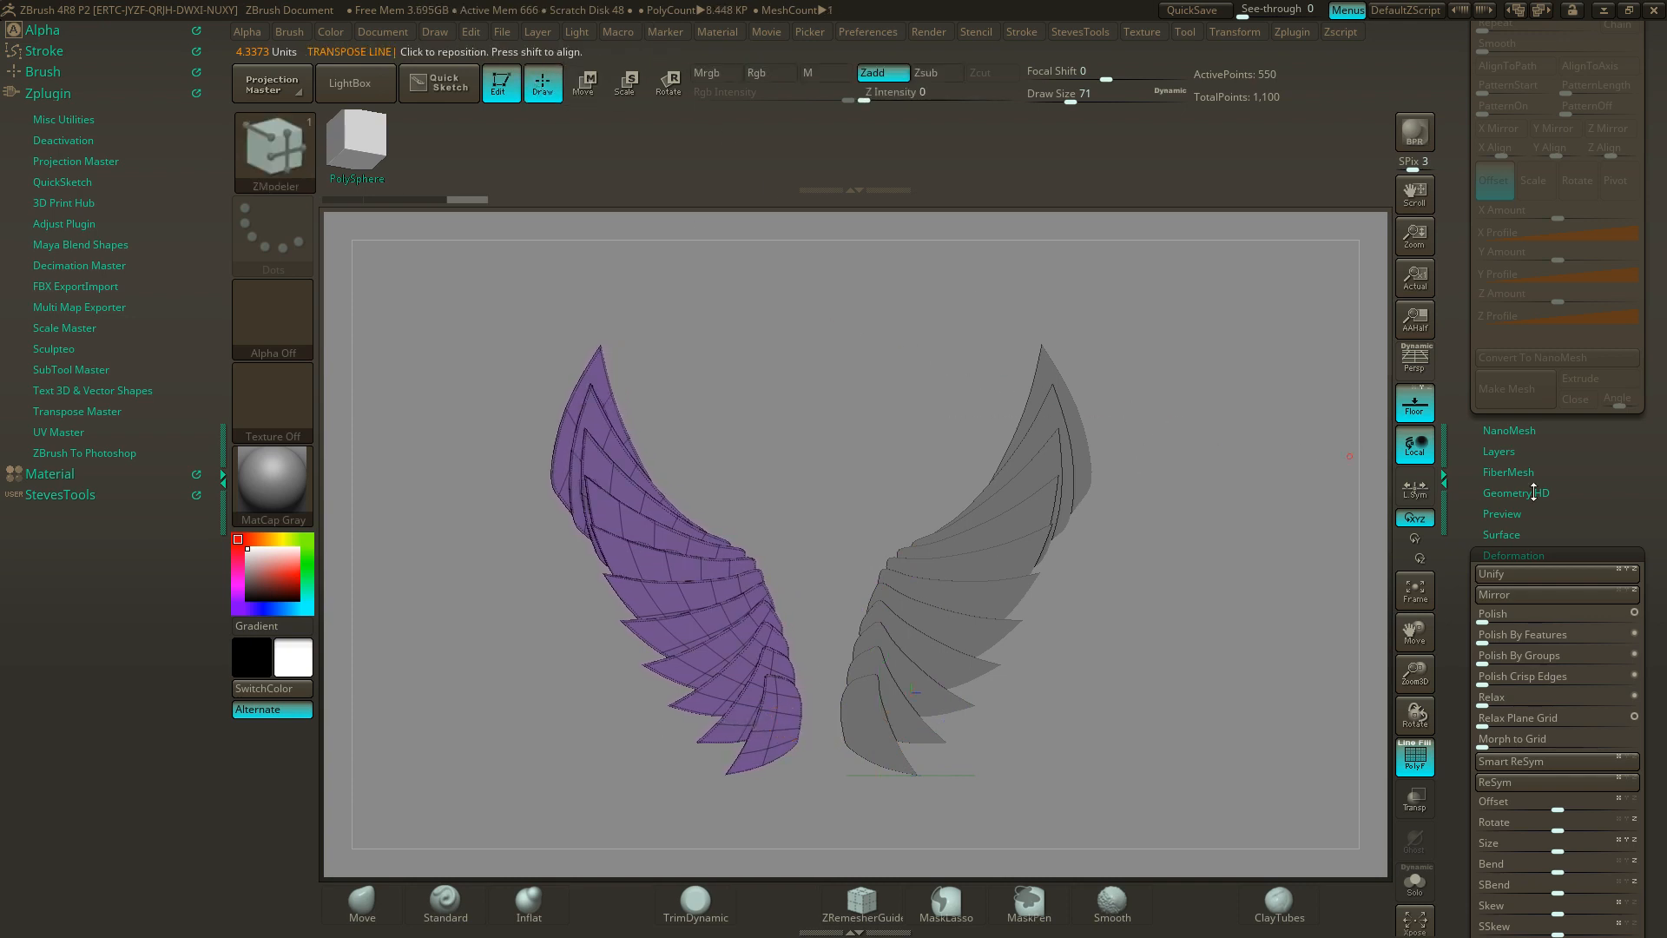
- Merge the original wing subtool down with the mirrored wing into a single subtool
scroll(1635, 635, up, 5)
scroll(1644, 237, up, 8)
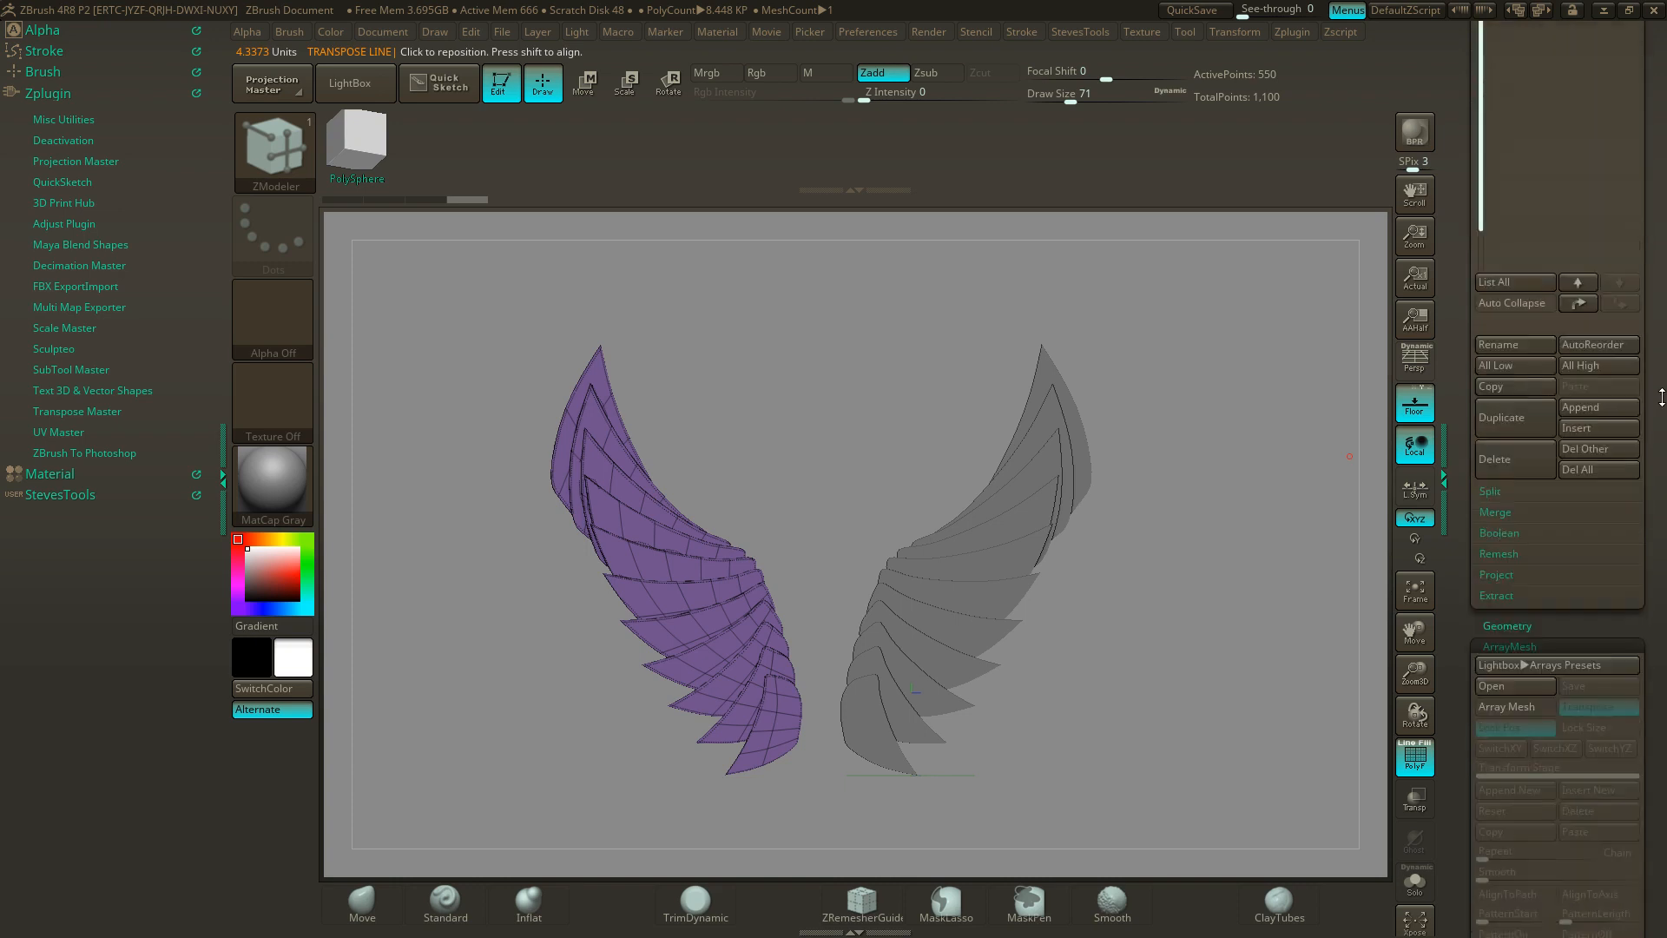
scroll(1642, 341, up, 3)
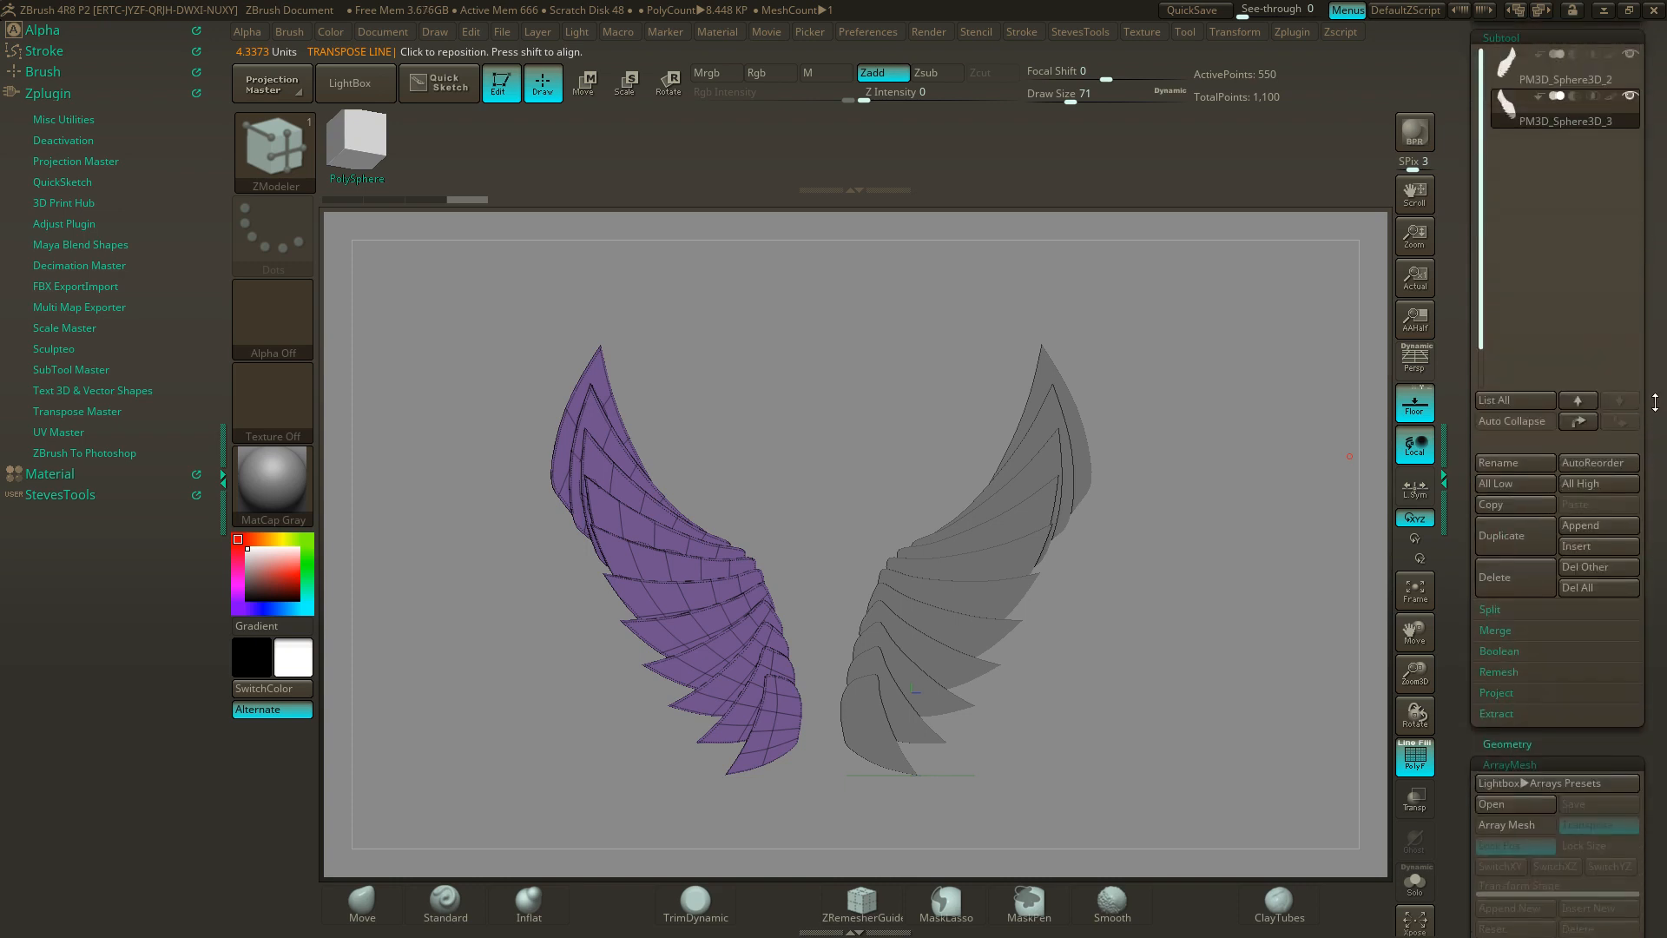
click(1547, 196)
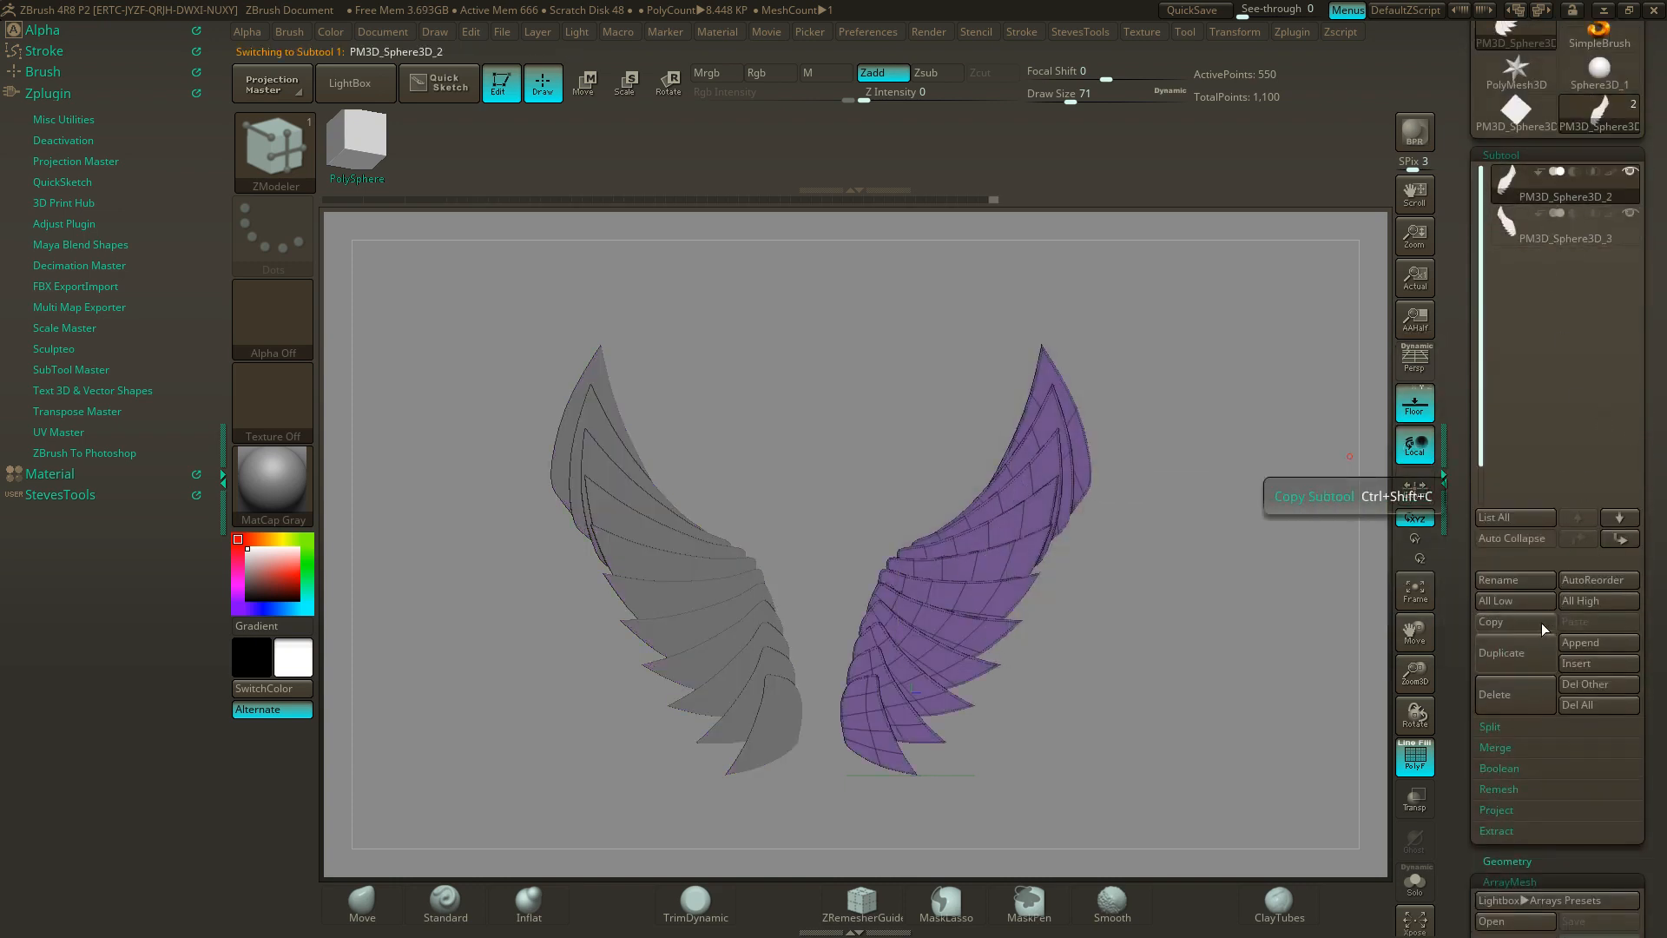
click(1504, 751)
click(1540, 768)
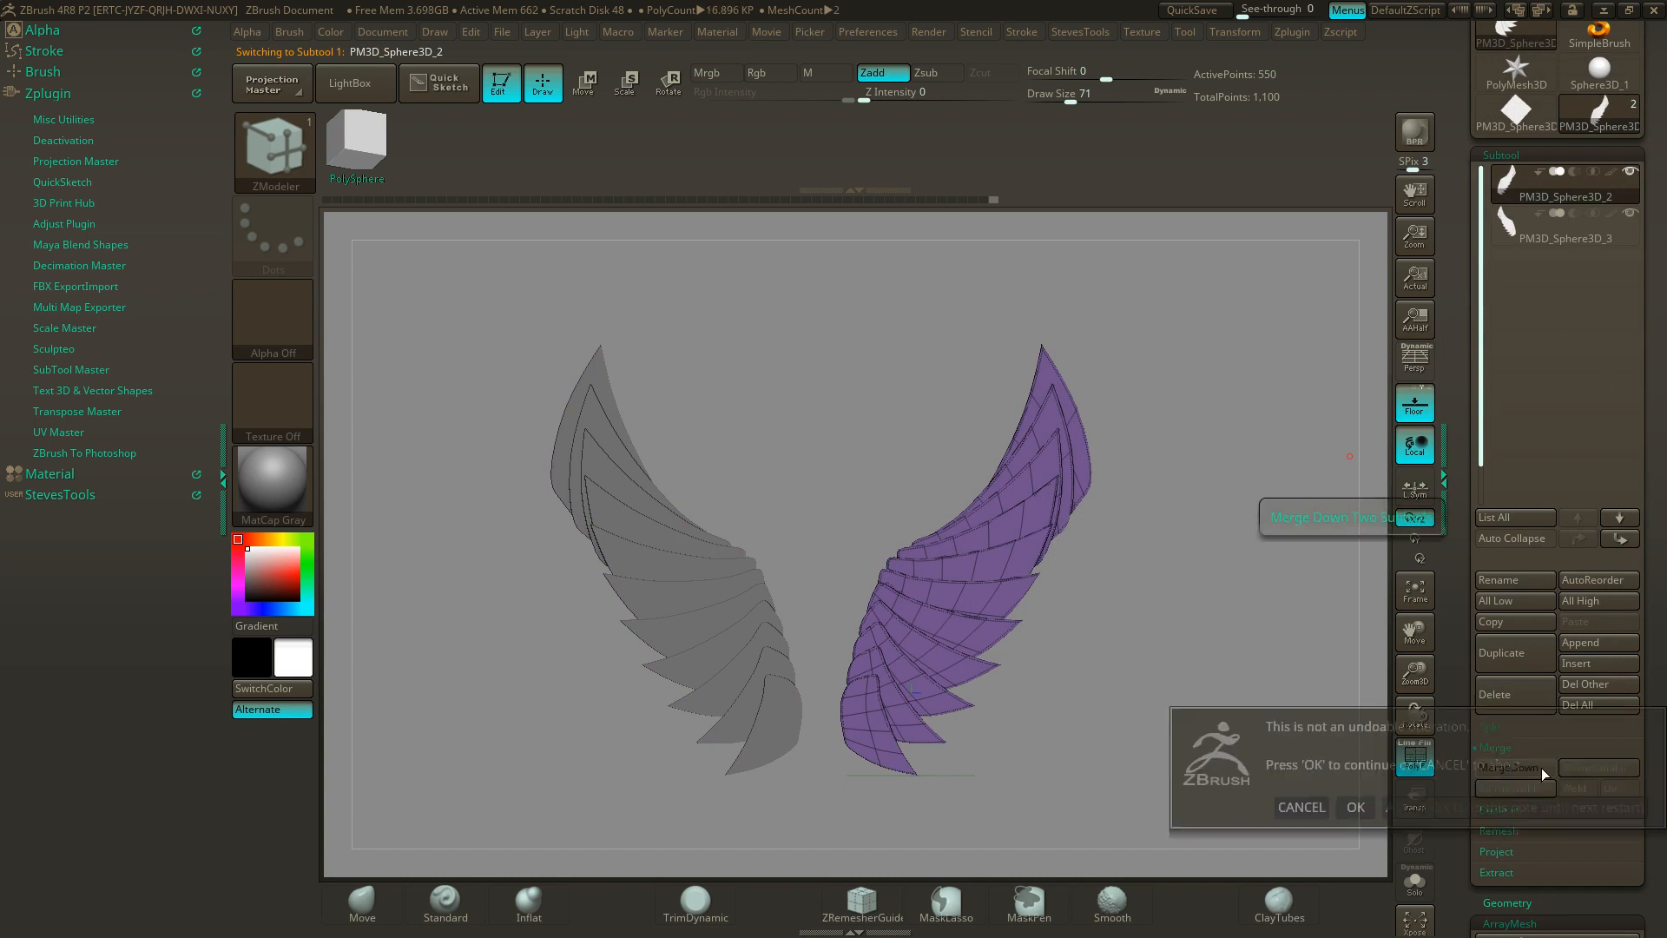
click(1352, 807)
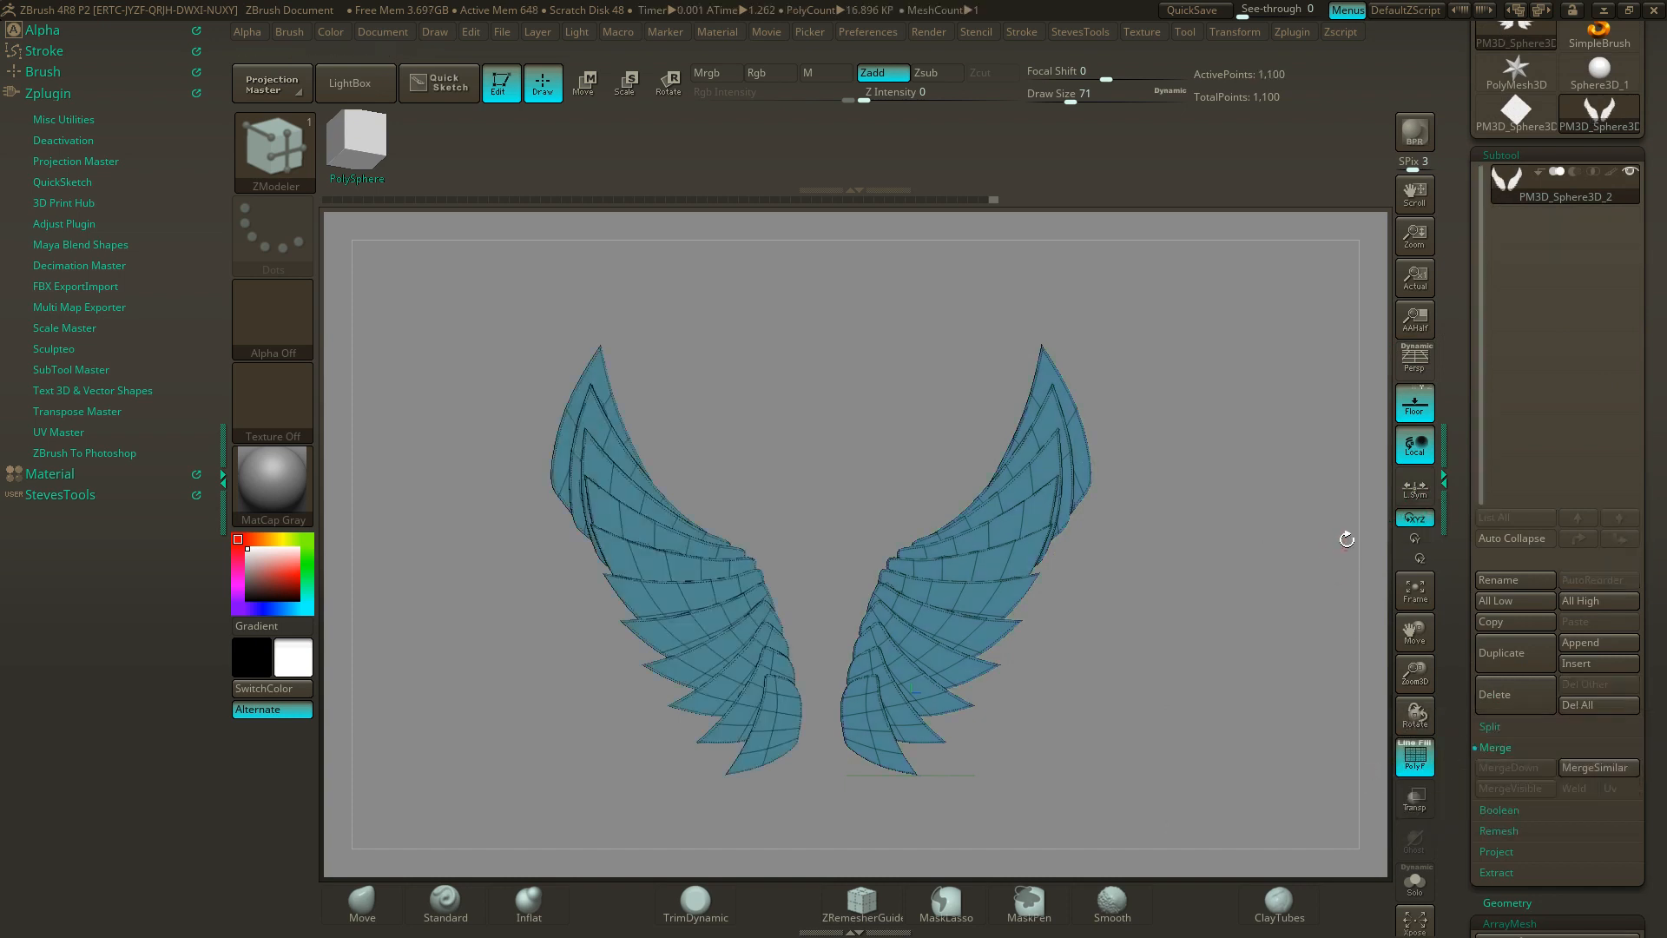
- Duplicate the merged wings and place the transform gizmo's pivot midway between them, level with their bases
click(1525, 655)
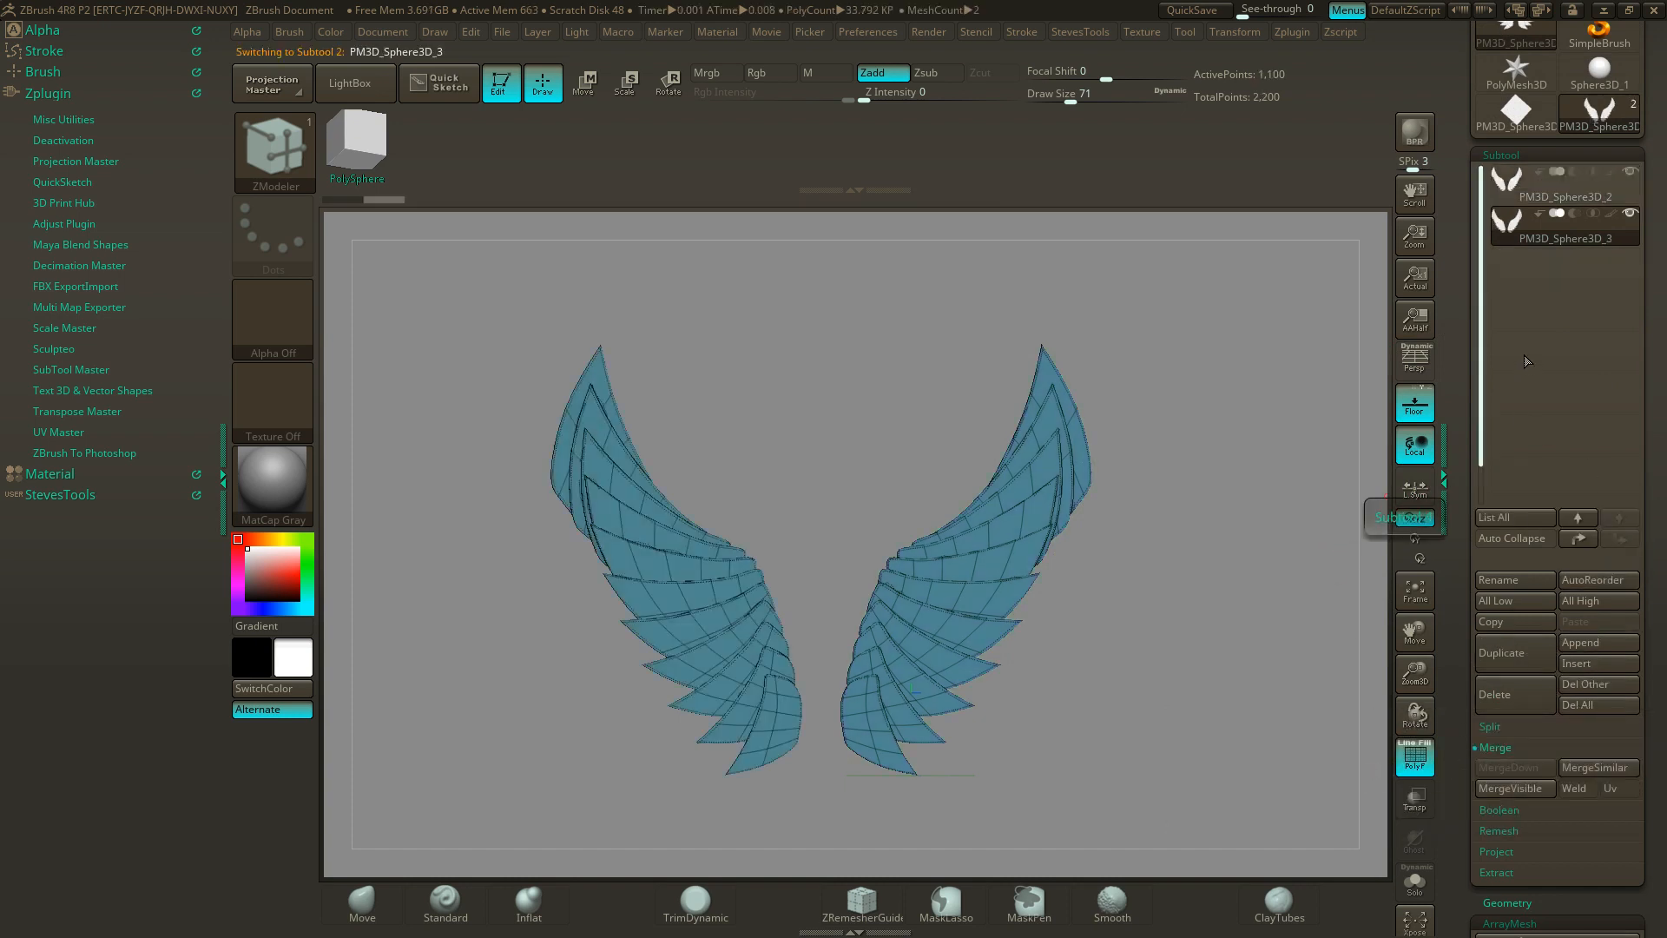
click(625, 83)
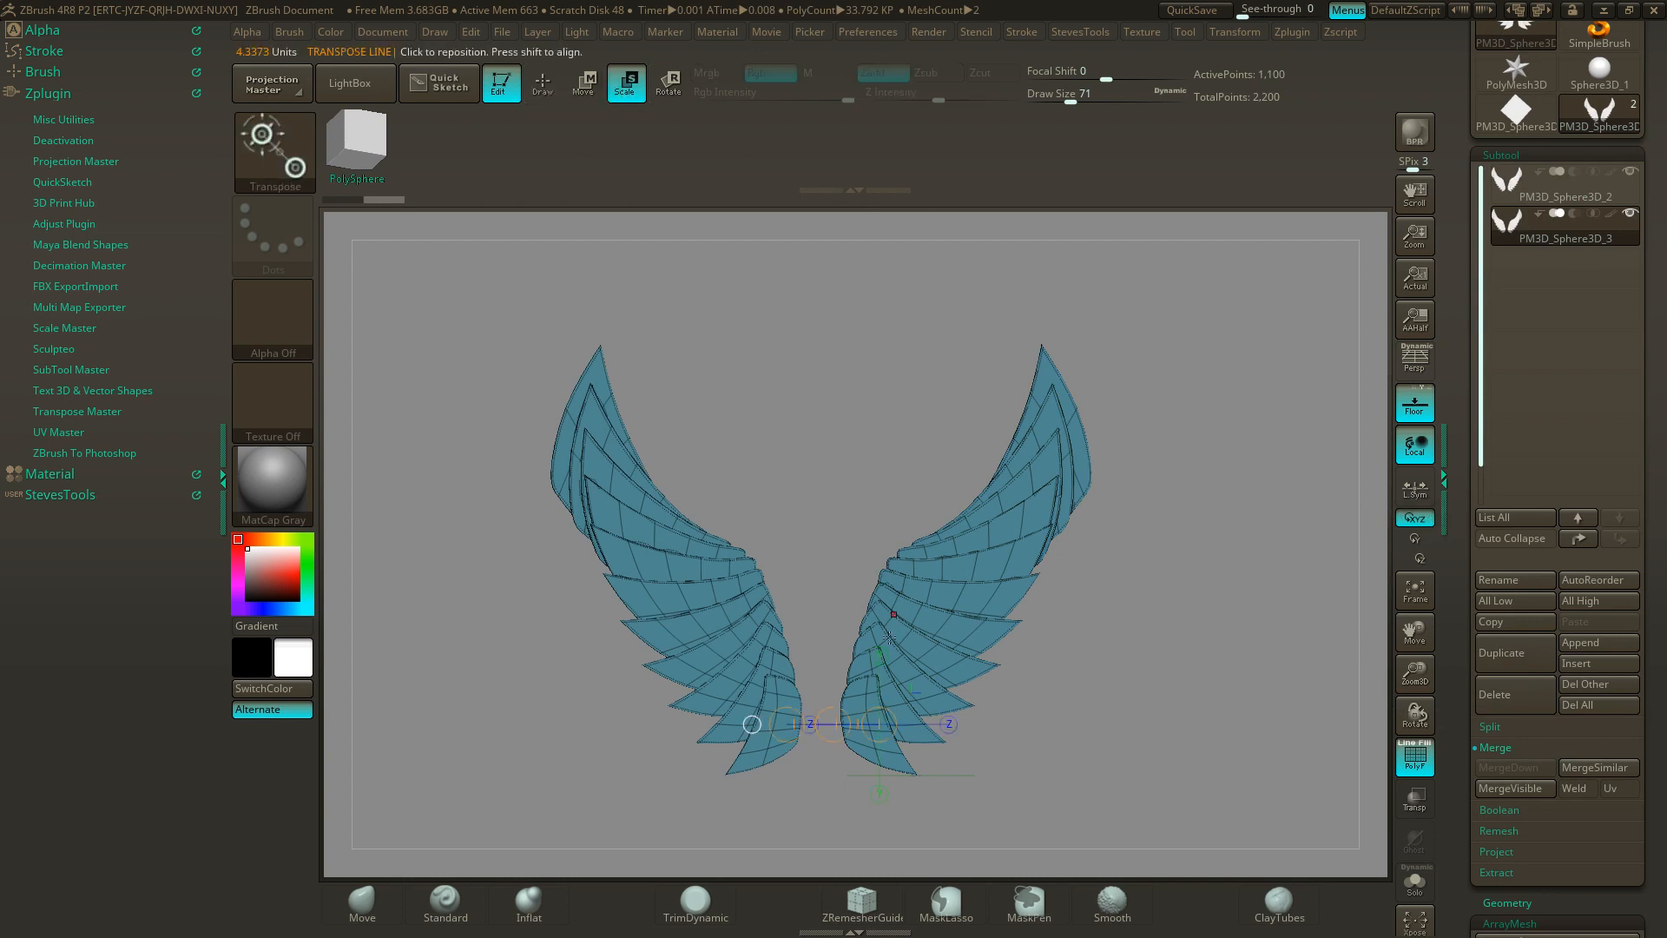
click(1244, 29)
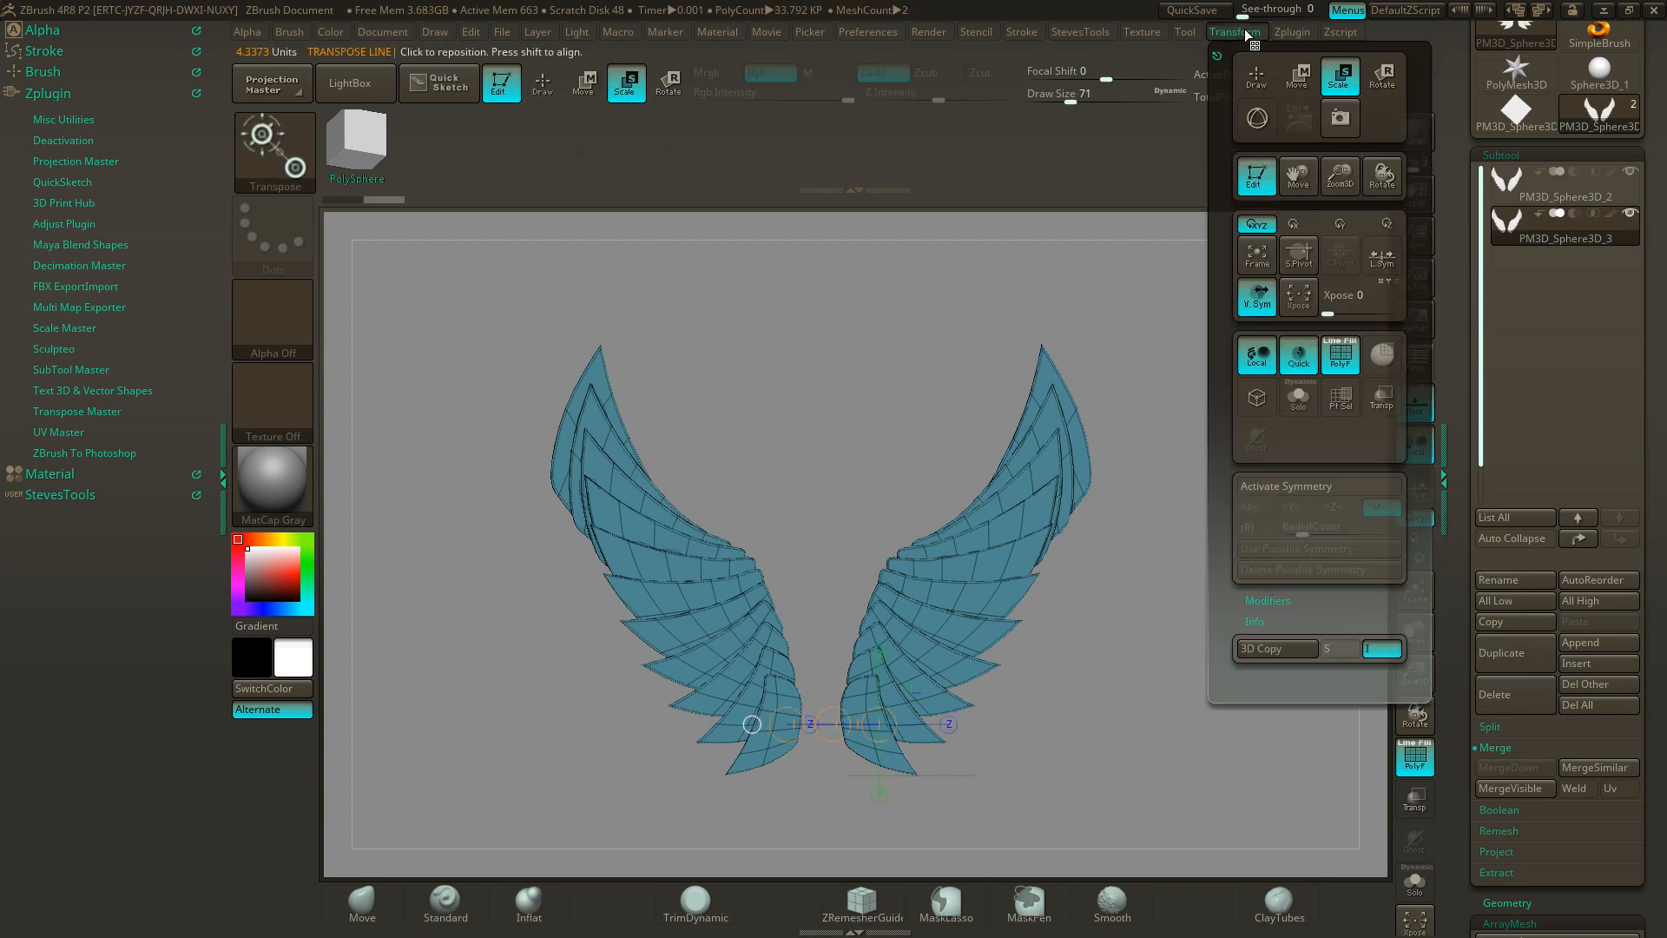
click(1257, 118)
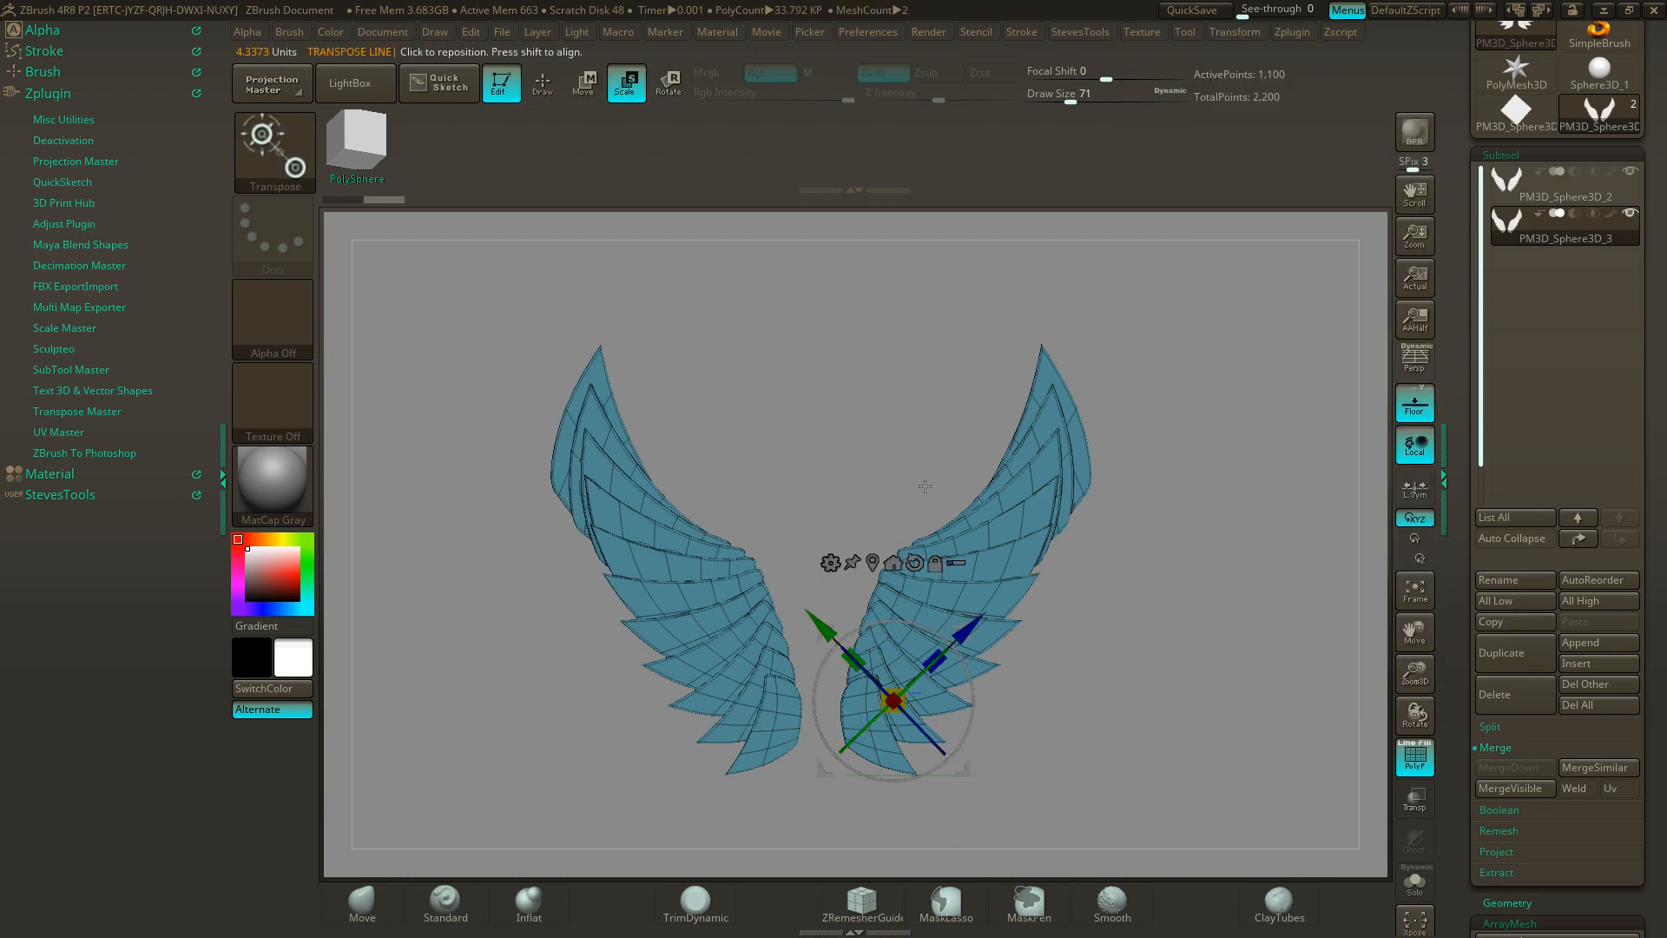
click(872, 563)
click(843, 422)
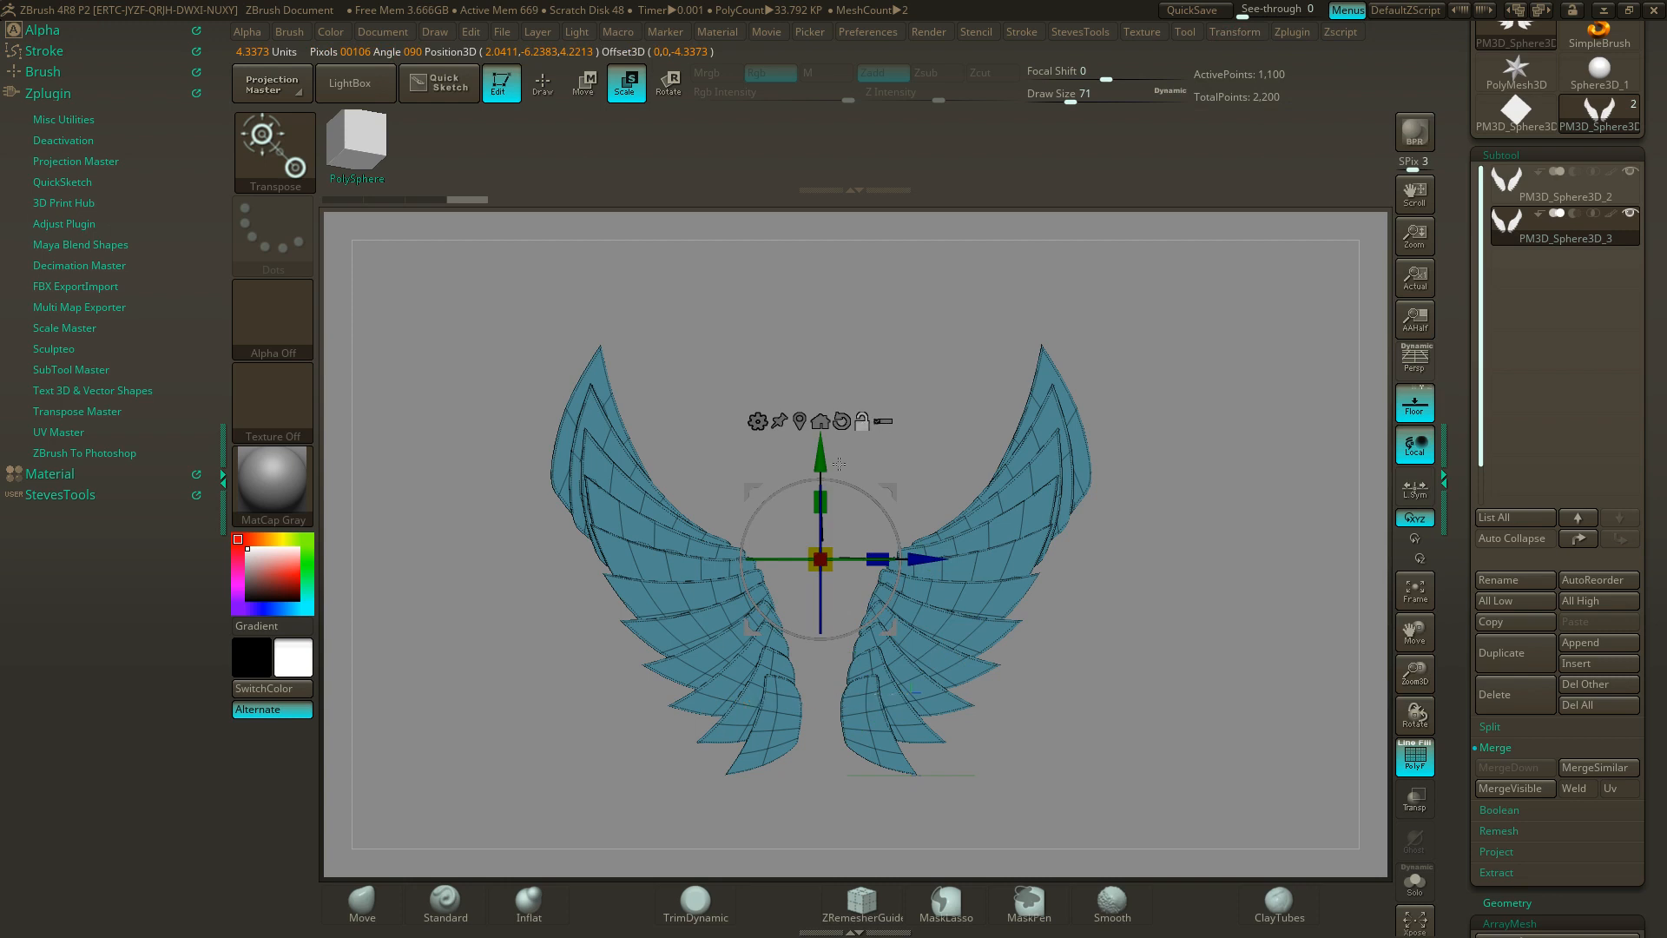
alt+drag(838, 465, 862, 624)
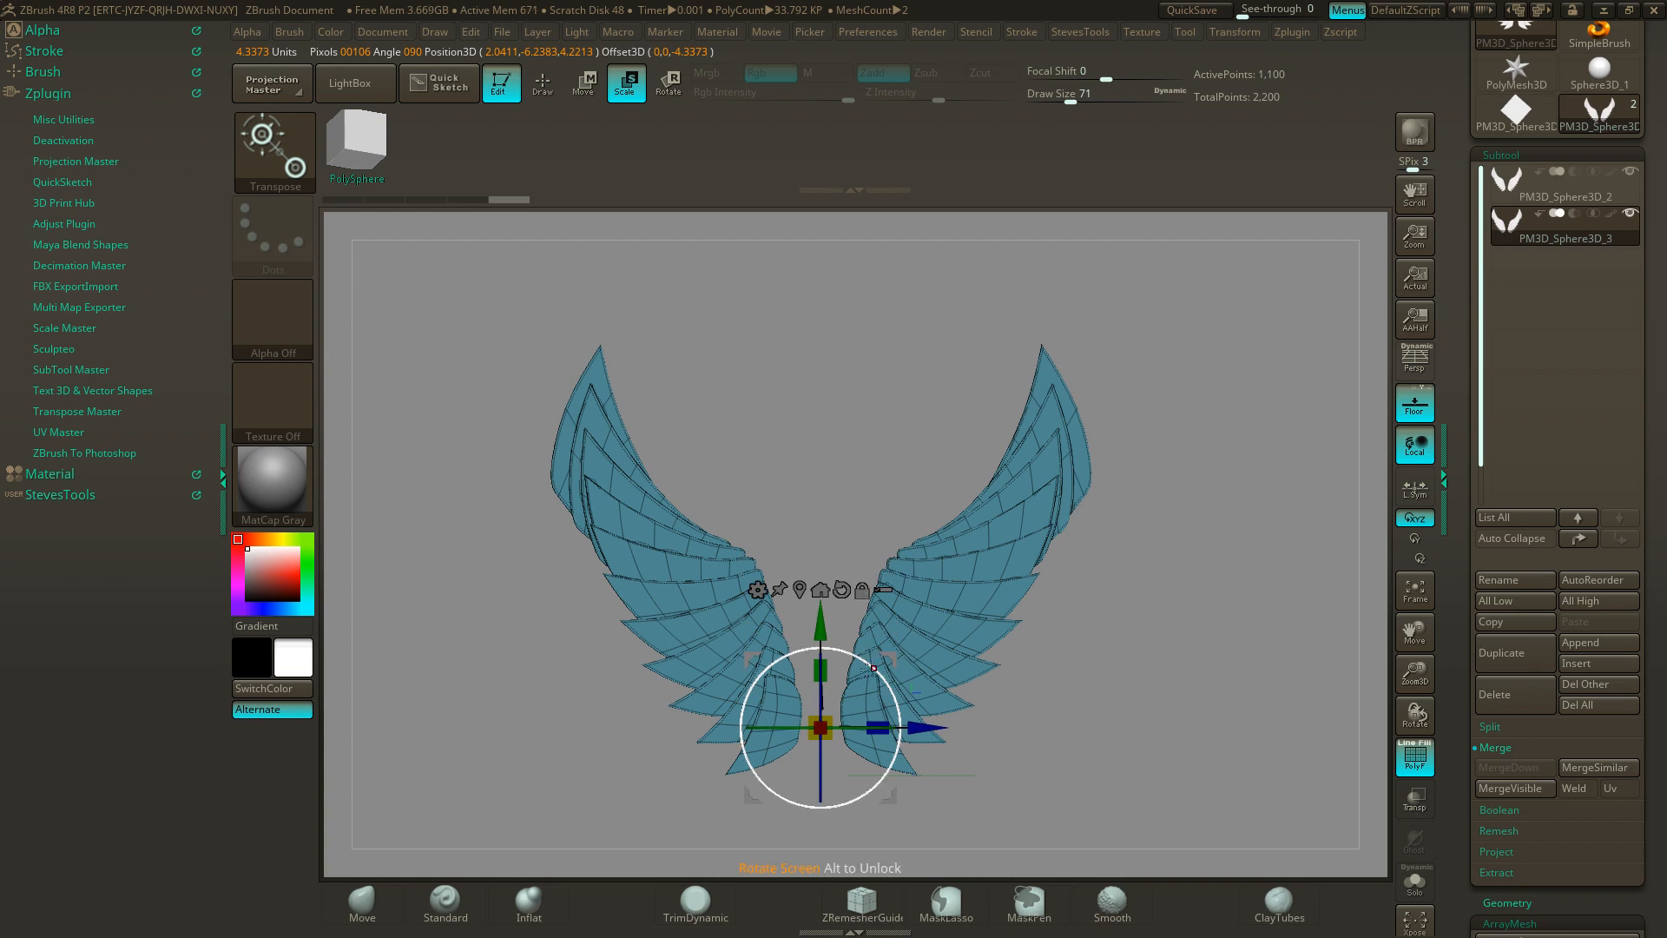
- Scale the duplicated wings down uniformly, position them in front of the larger pair, and turn off the polyframe display
drag(824, 731, 965, 722)
drag(1172, 699, 1015, 684)
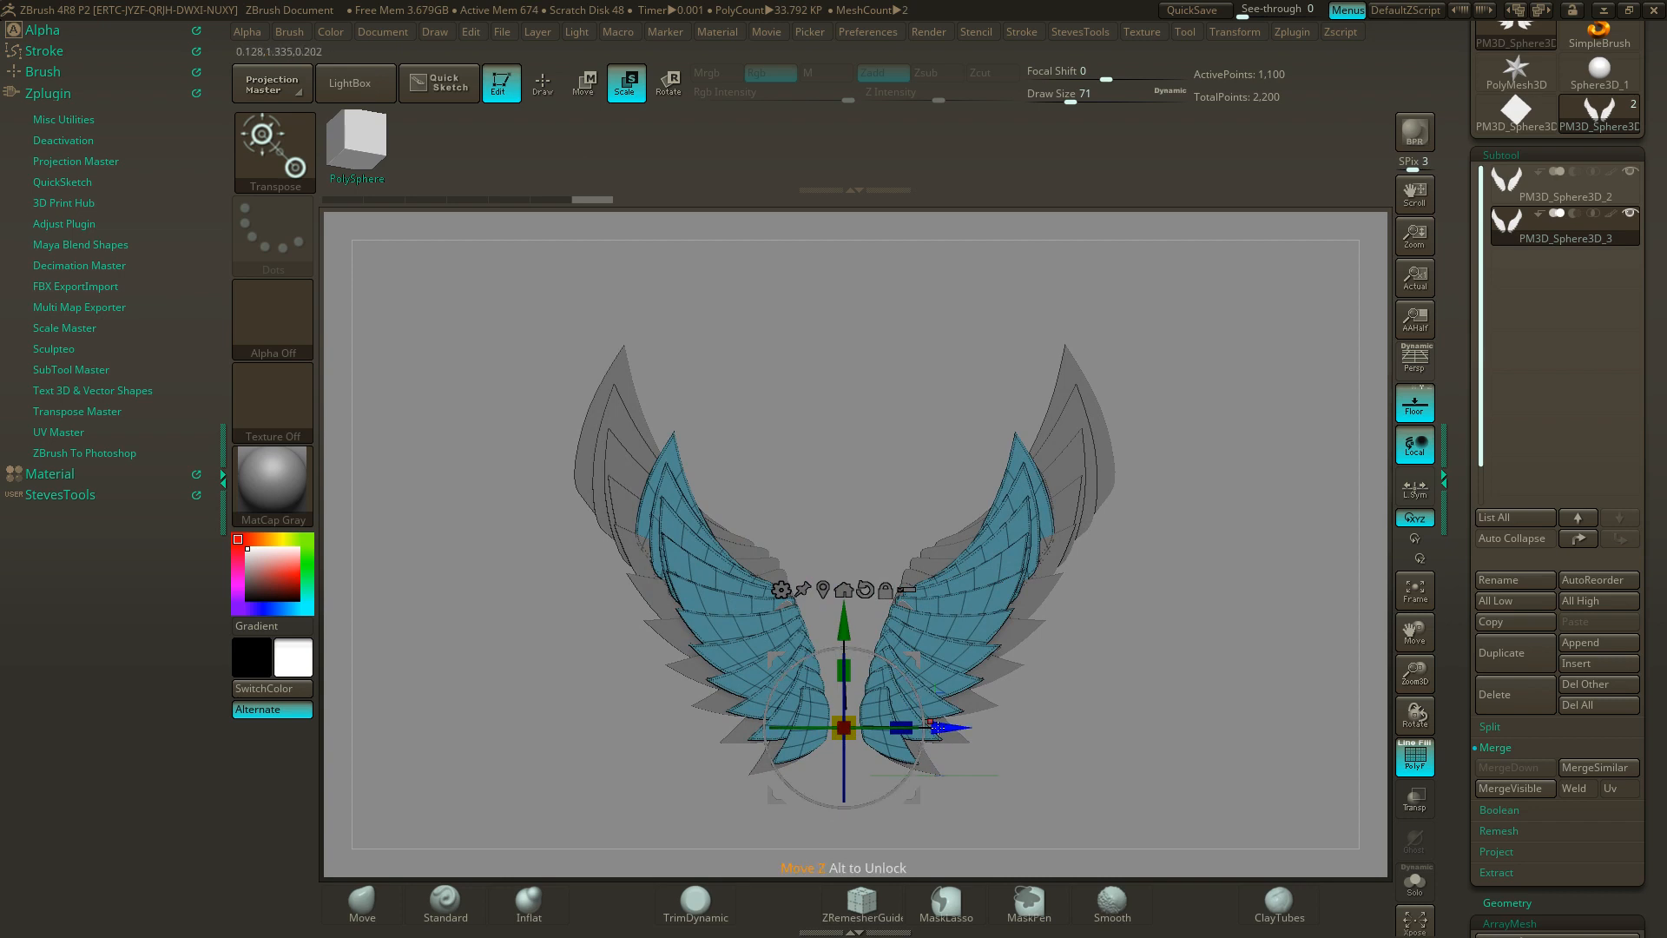
drag(874, 448, 901, 599)
drag(884, 781, 901, 793)
drag(1120, 803, 1097, 725)
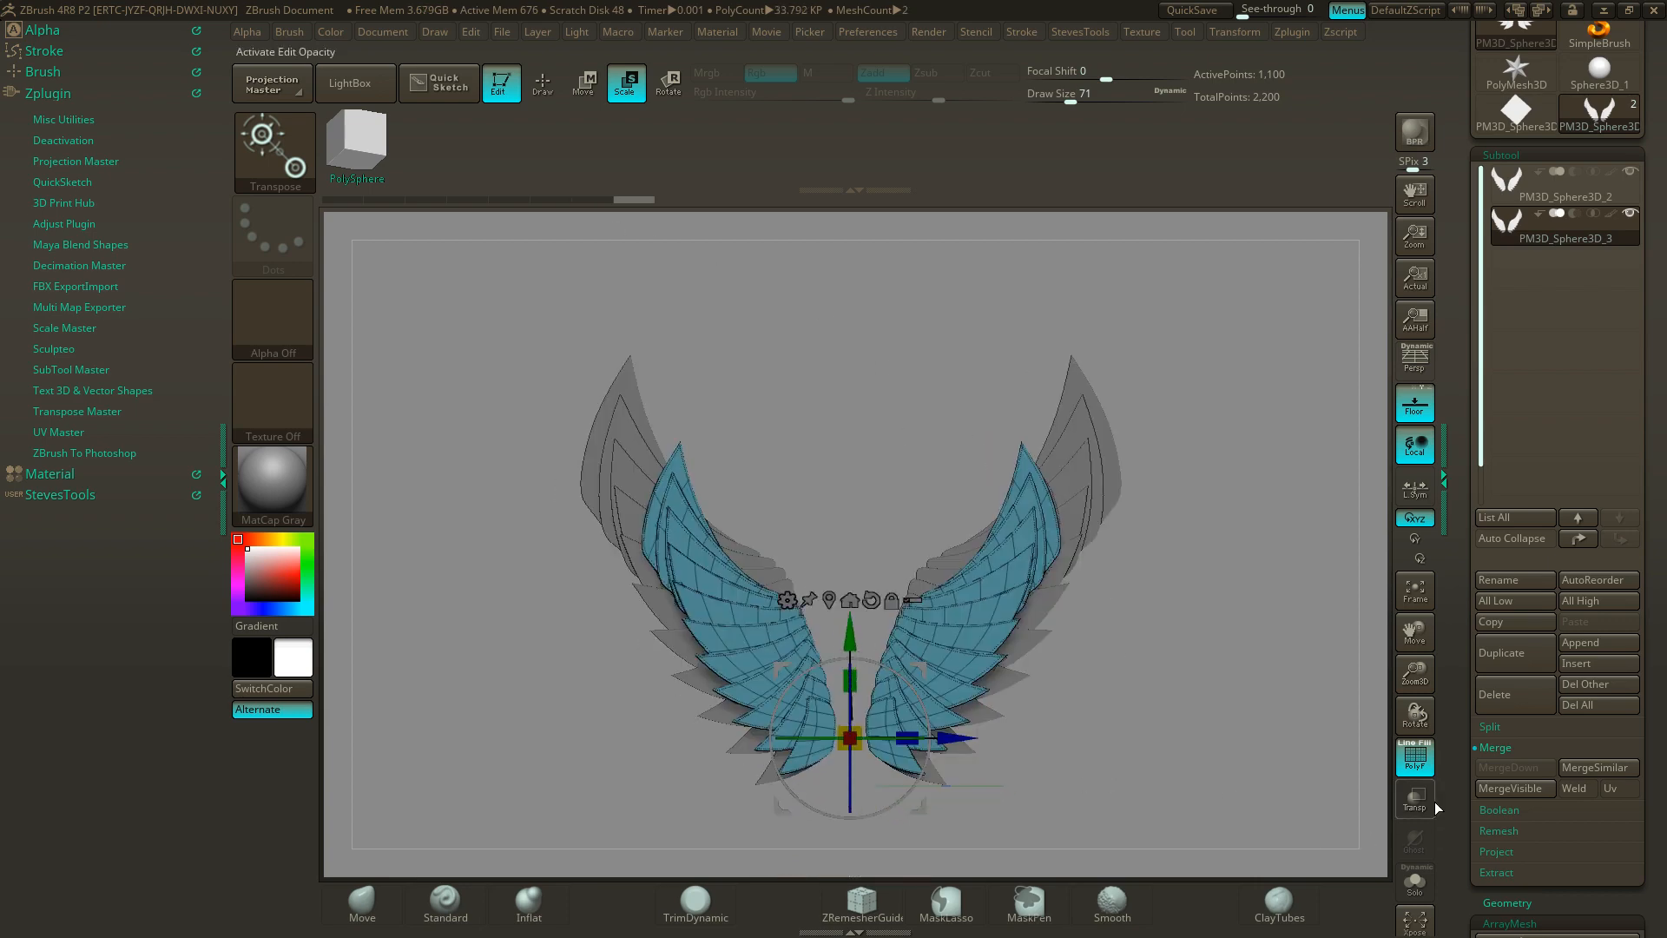
click(1401, 767)
click(539, 81)
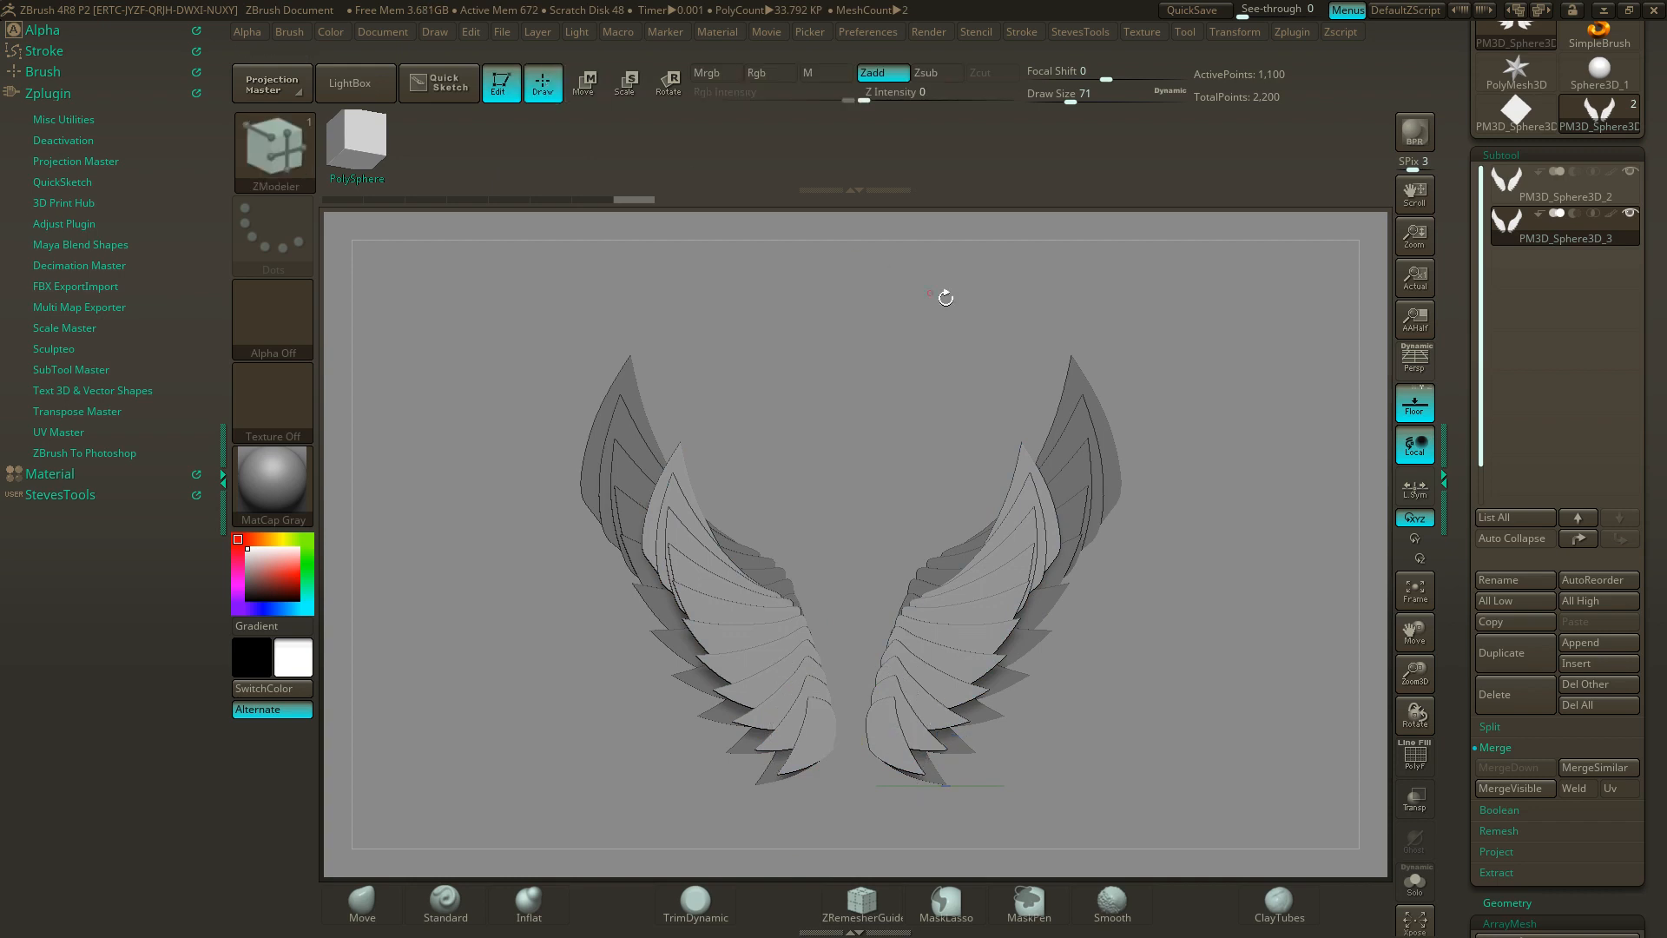
- Tilt the smaller wing pair forward around its base in side view and nudge it closer to the larger pair
mouse_move(941, 290)
mouse_down()
mouse_move(1087, 444)
mouse_move(1053, 451)
mouse_move(1102, 626)
mouse_move(1180, 652)
mouse_move(1076, 648)
mouse_move(1123, 652)
mouse_up()
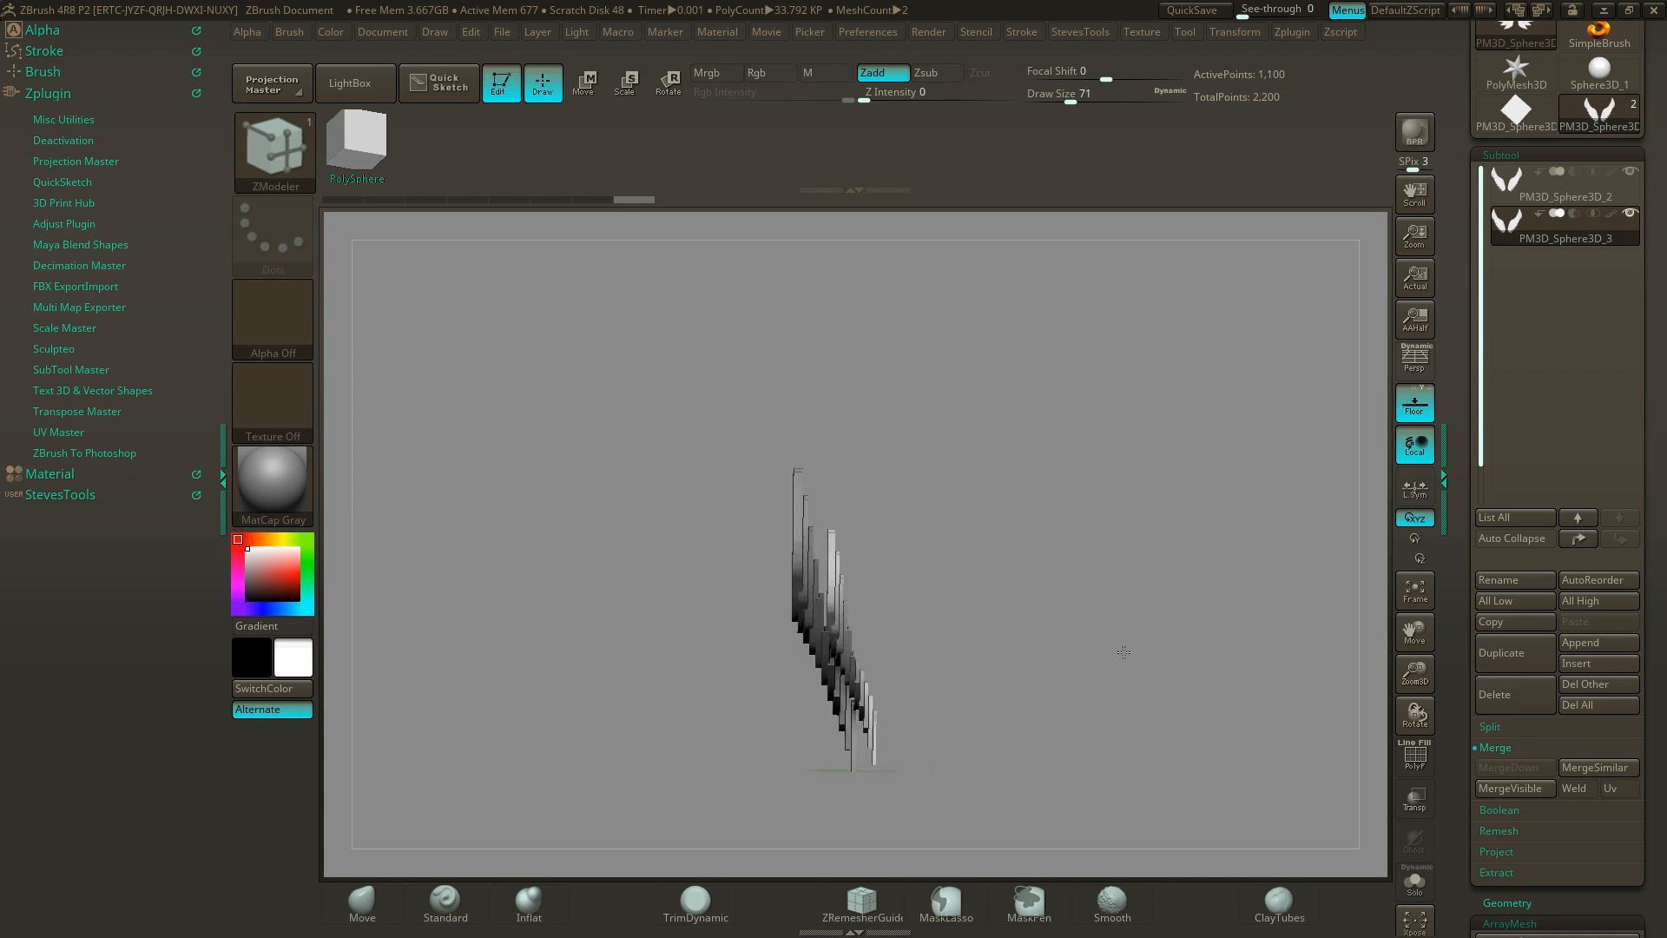
mouse_move(1061, 606)
mouse_down()
mouse_move(1085, 604)
mouse_move(1064, 610)
mouse_up()
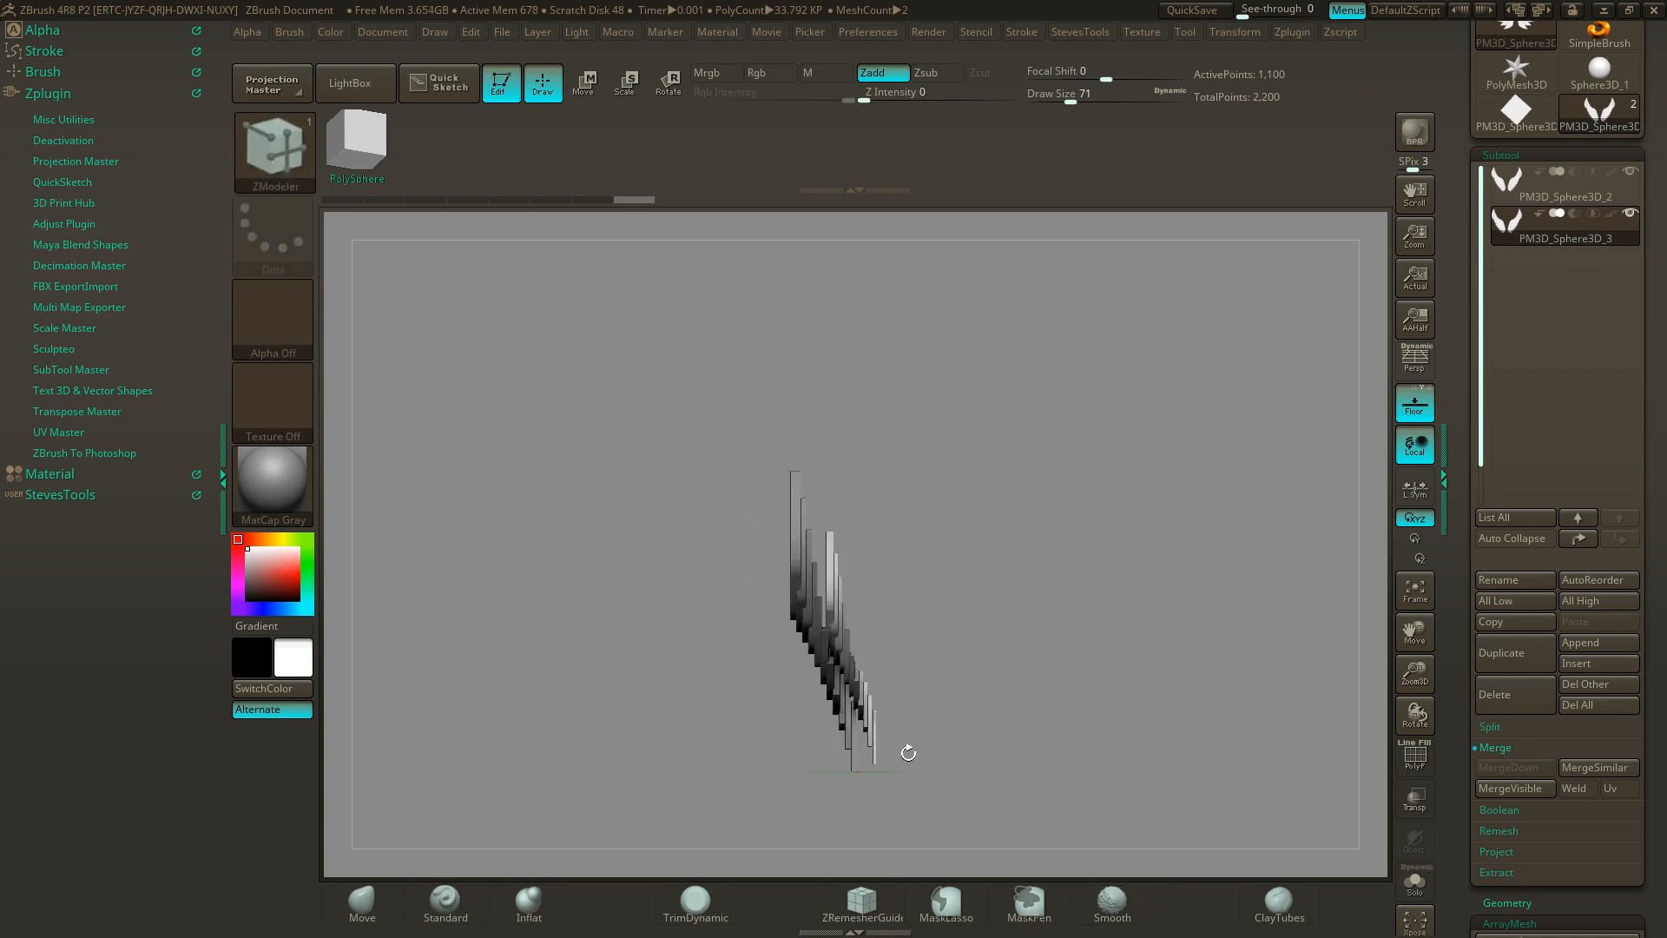
drag(811, 774, 1074, 697)
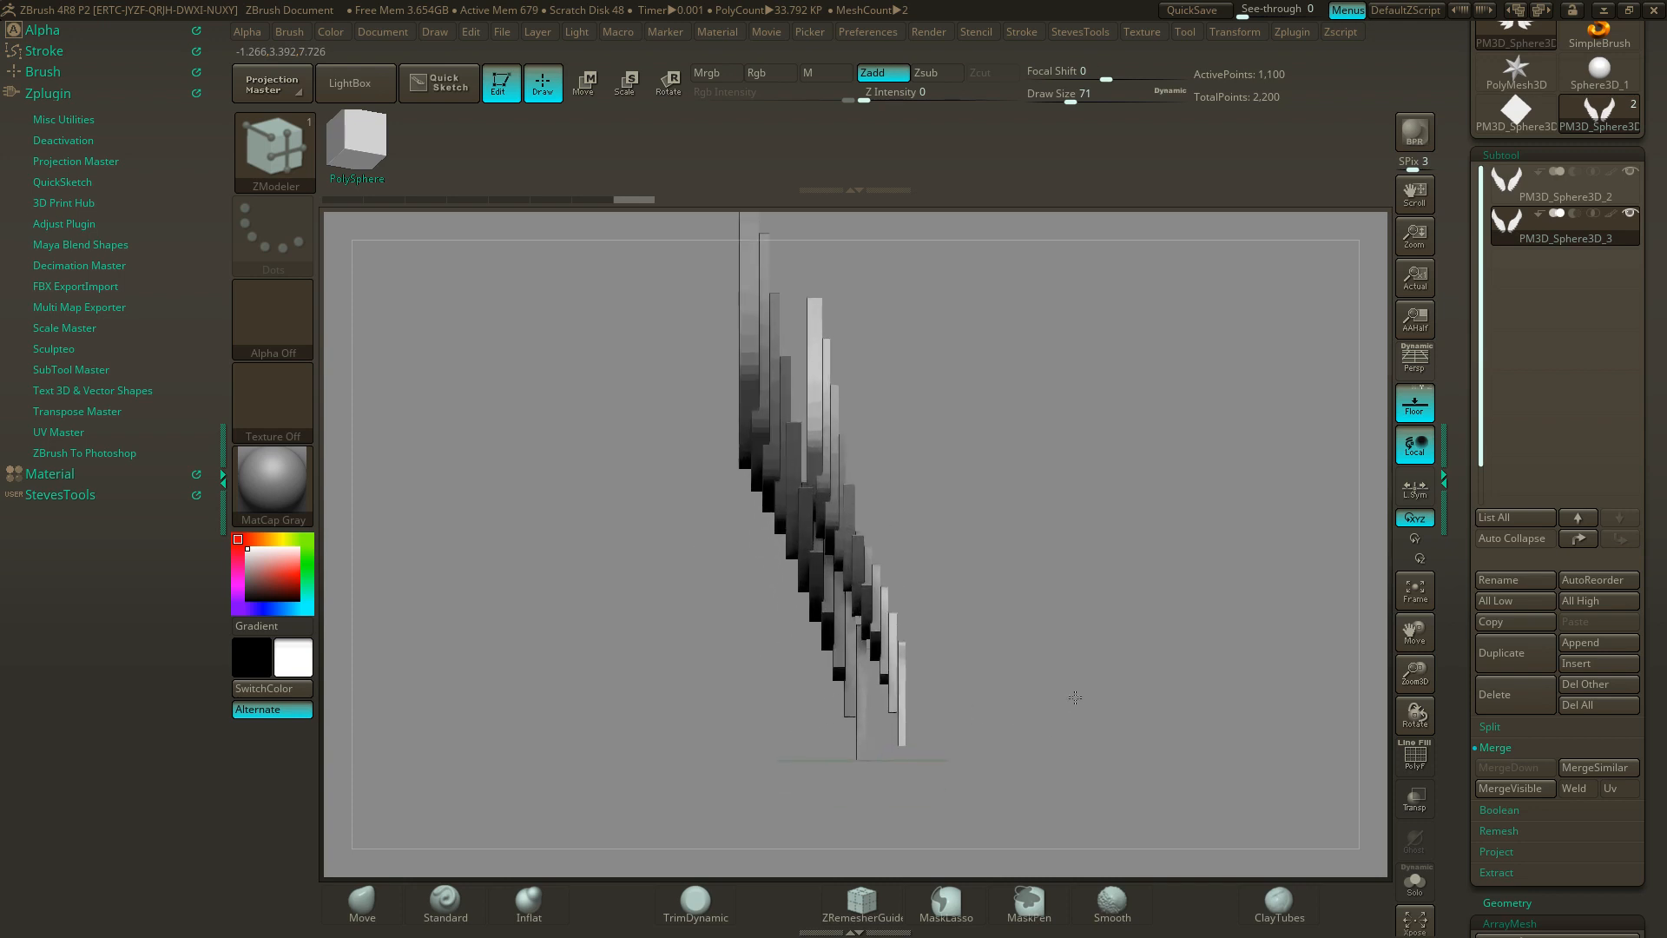
click(658, 94)
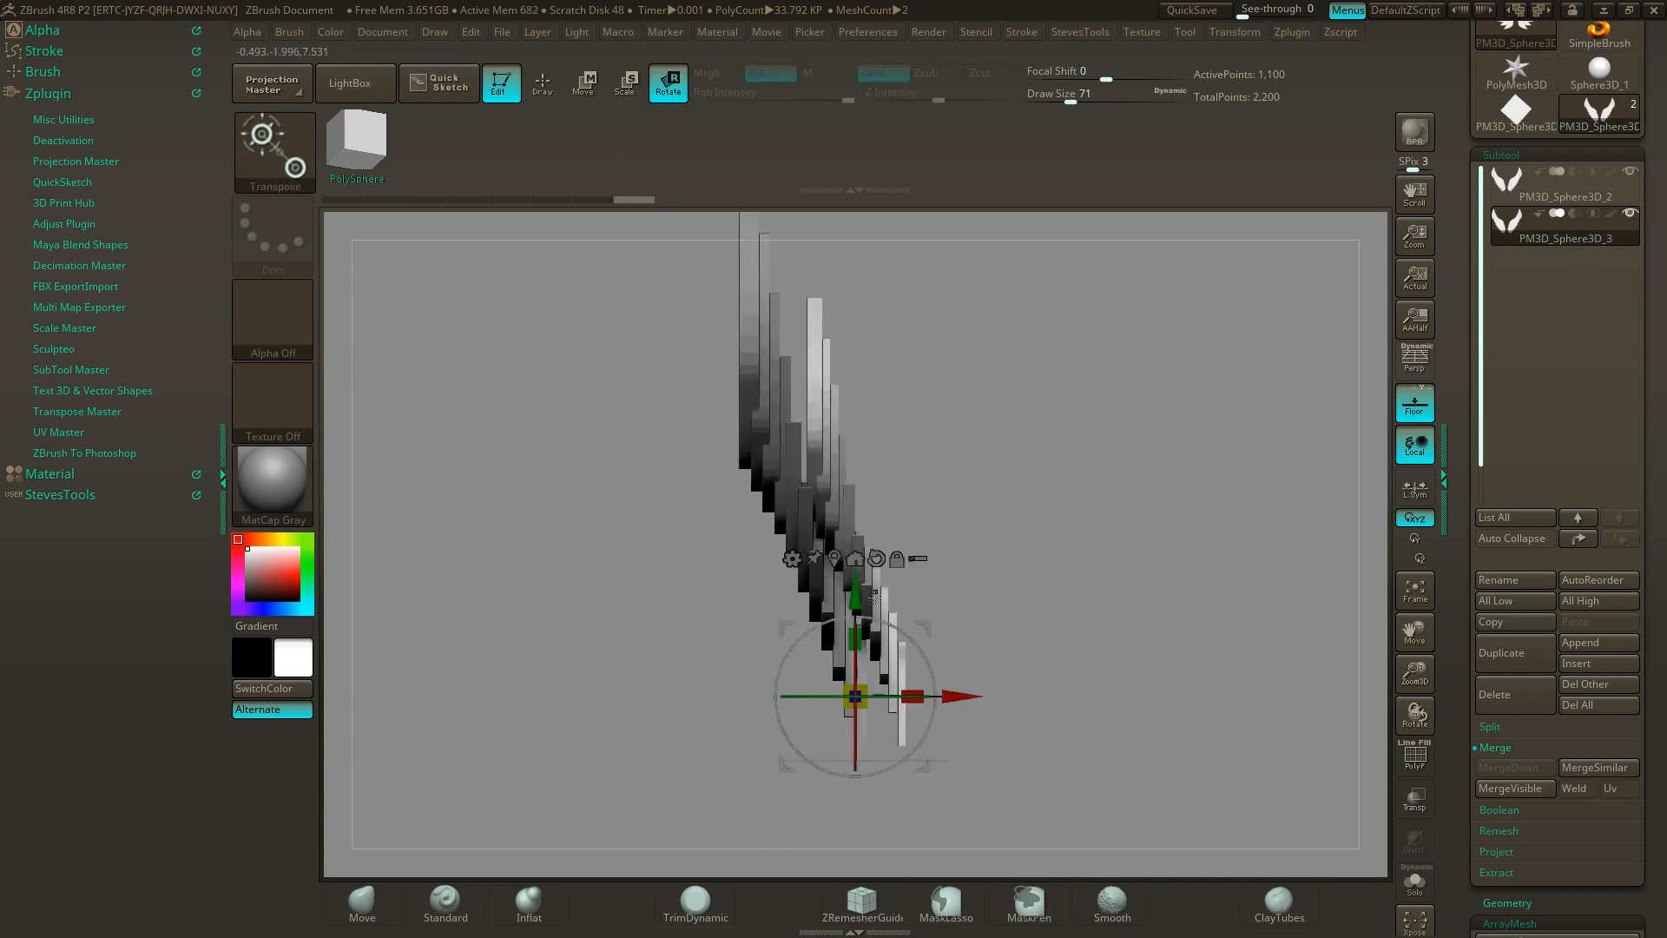
drag(896, 631, 1135, 663)
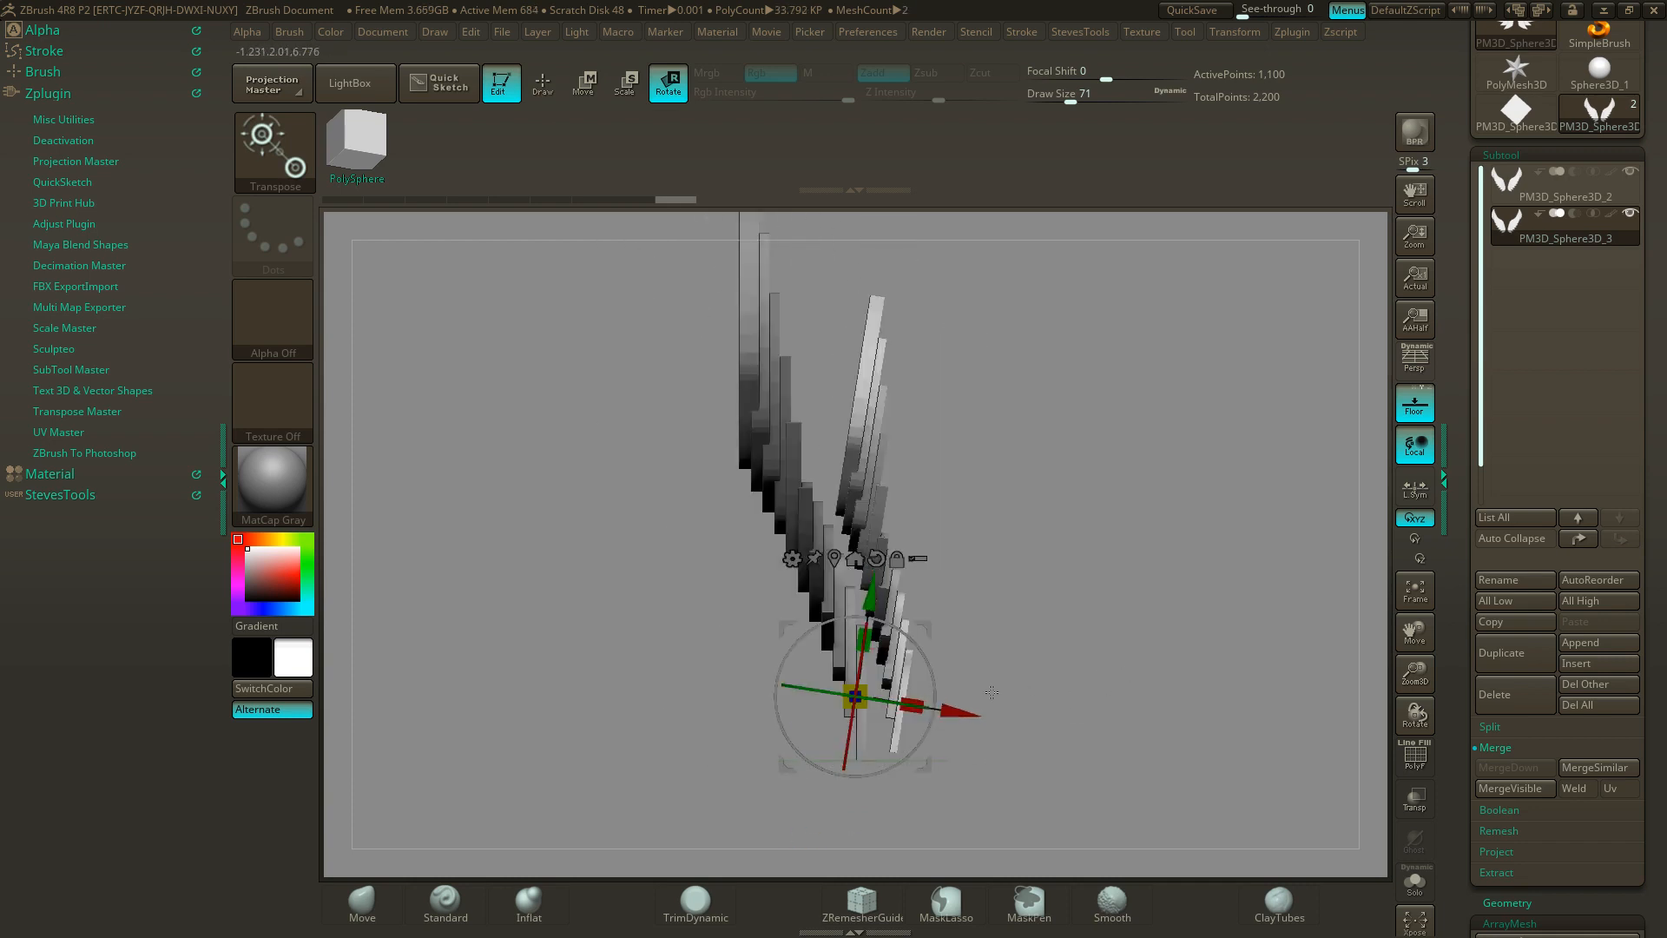
drag(982, 706, 952, 711)
drag(1057, 670, 1129, 624)
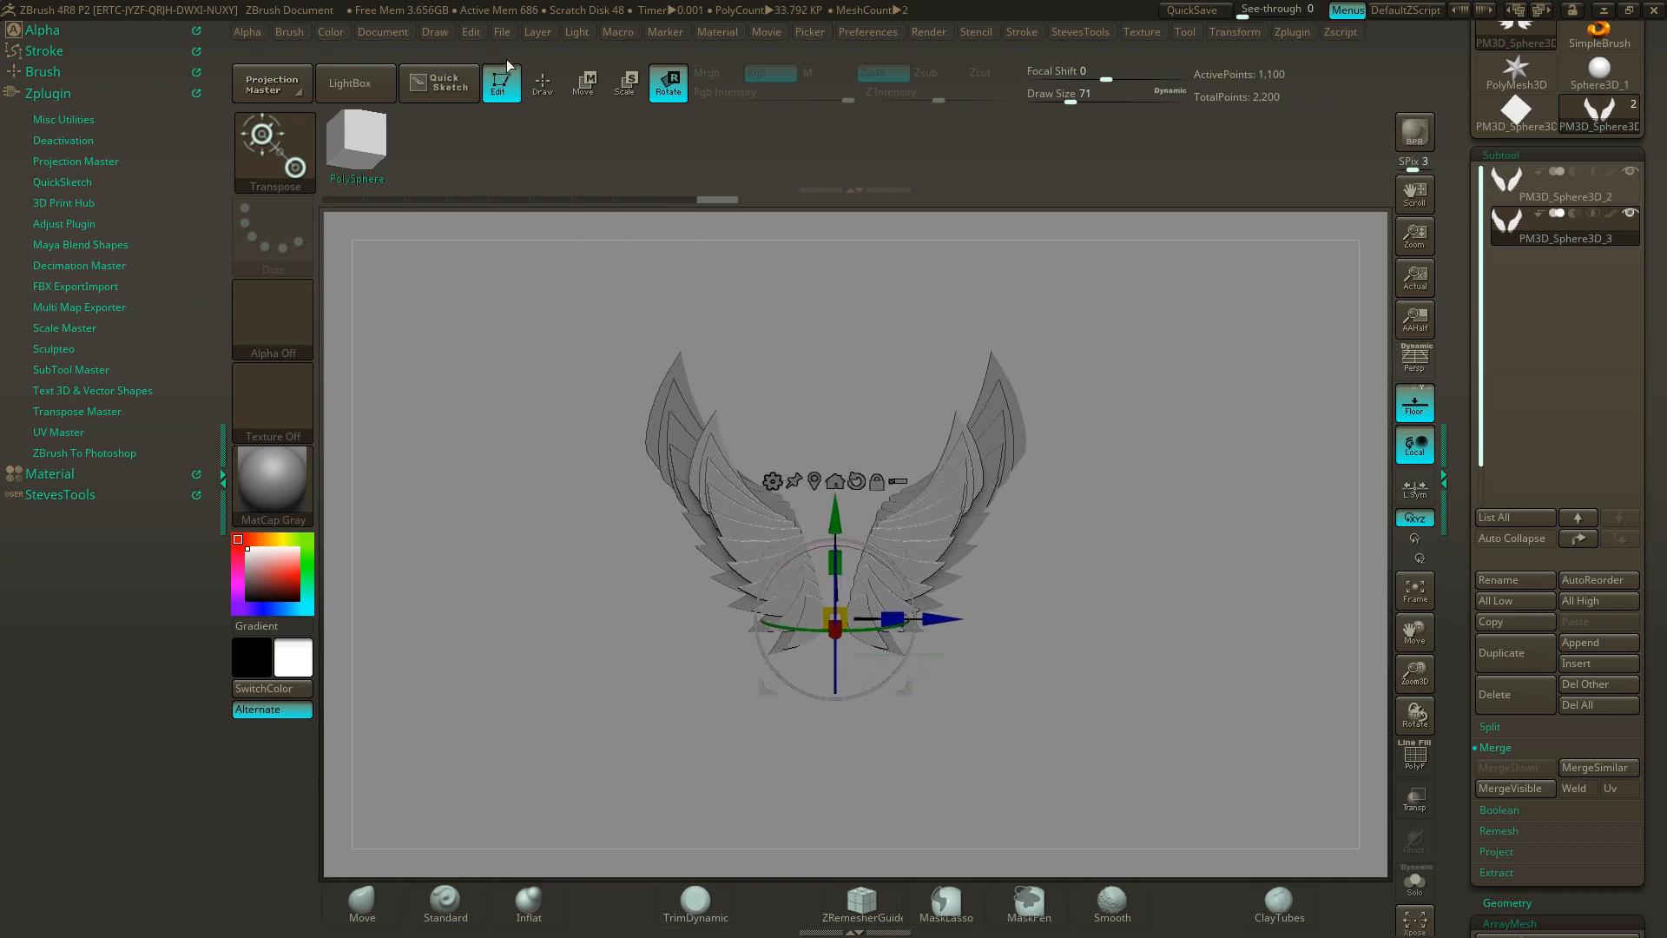
click(539, 90)
mouse_move(1068, 493)
alt+mouse_down()
mouse_move(1176, 521)
mouse_move(1169, 673)
mouse_move(1174, 649)
alt+mouse_up()
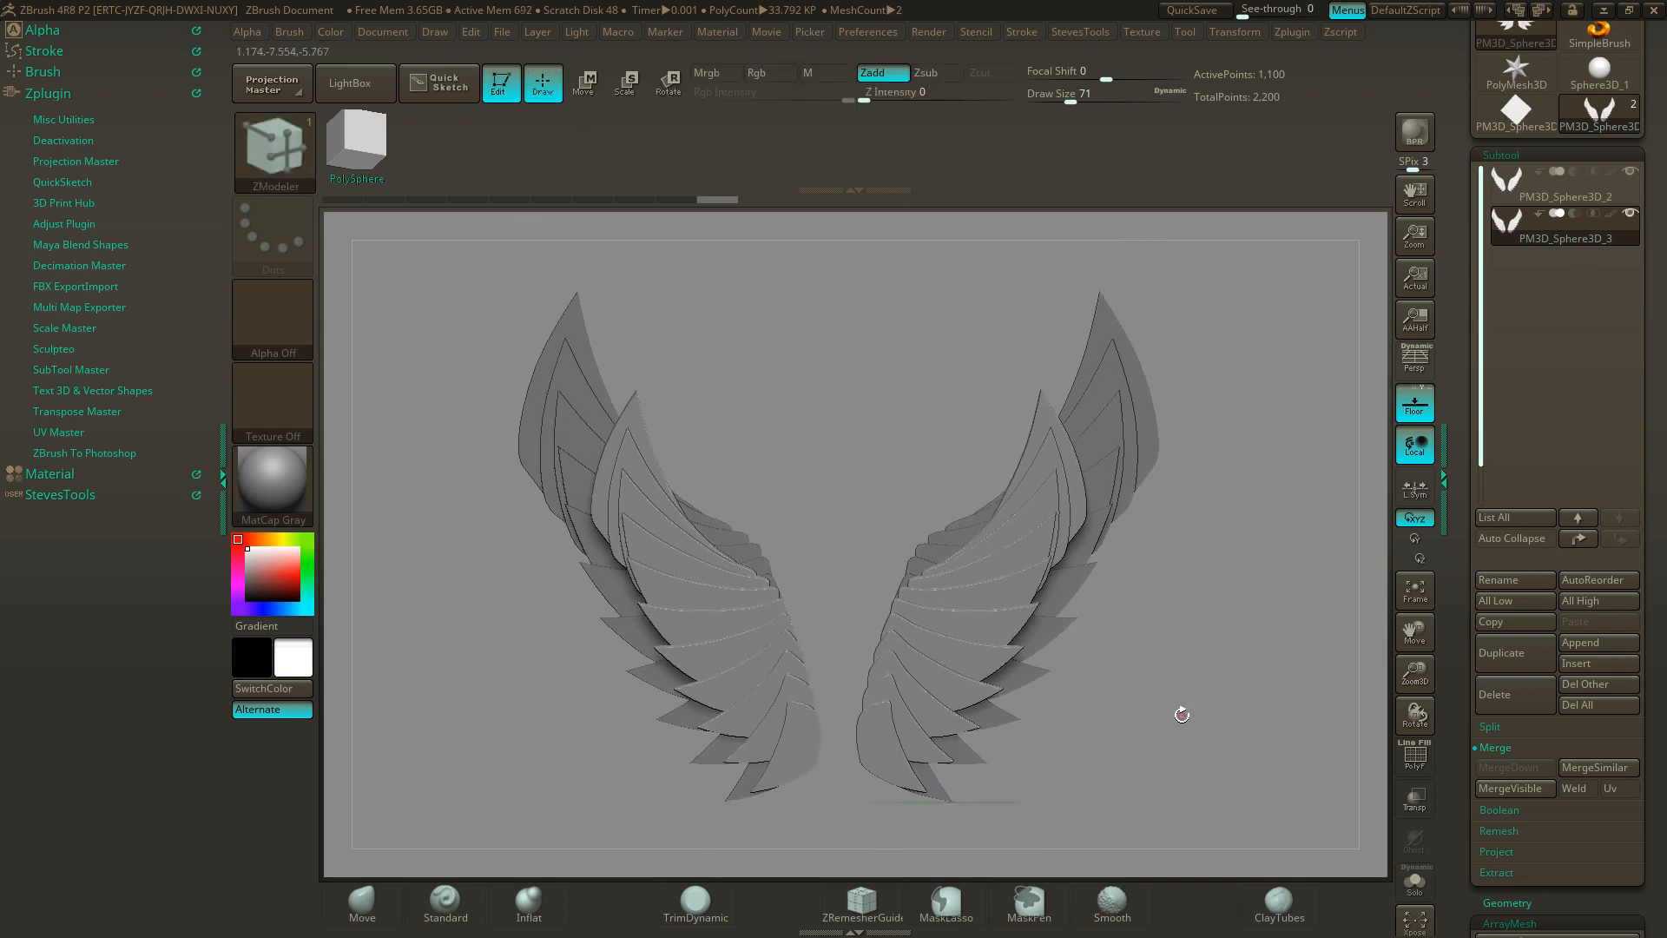
- Switch between ZBrush and the PureRef board to compare the layered wings with the green wings on the mirror reference
key(alt+Tab)
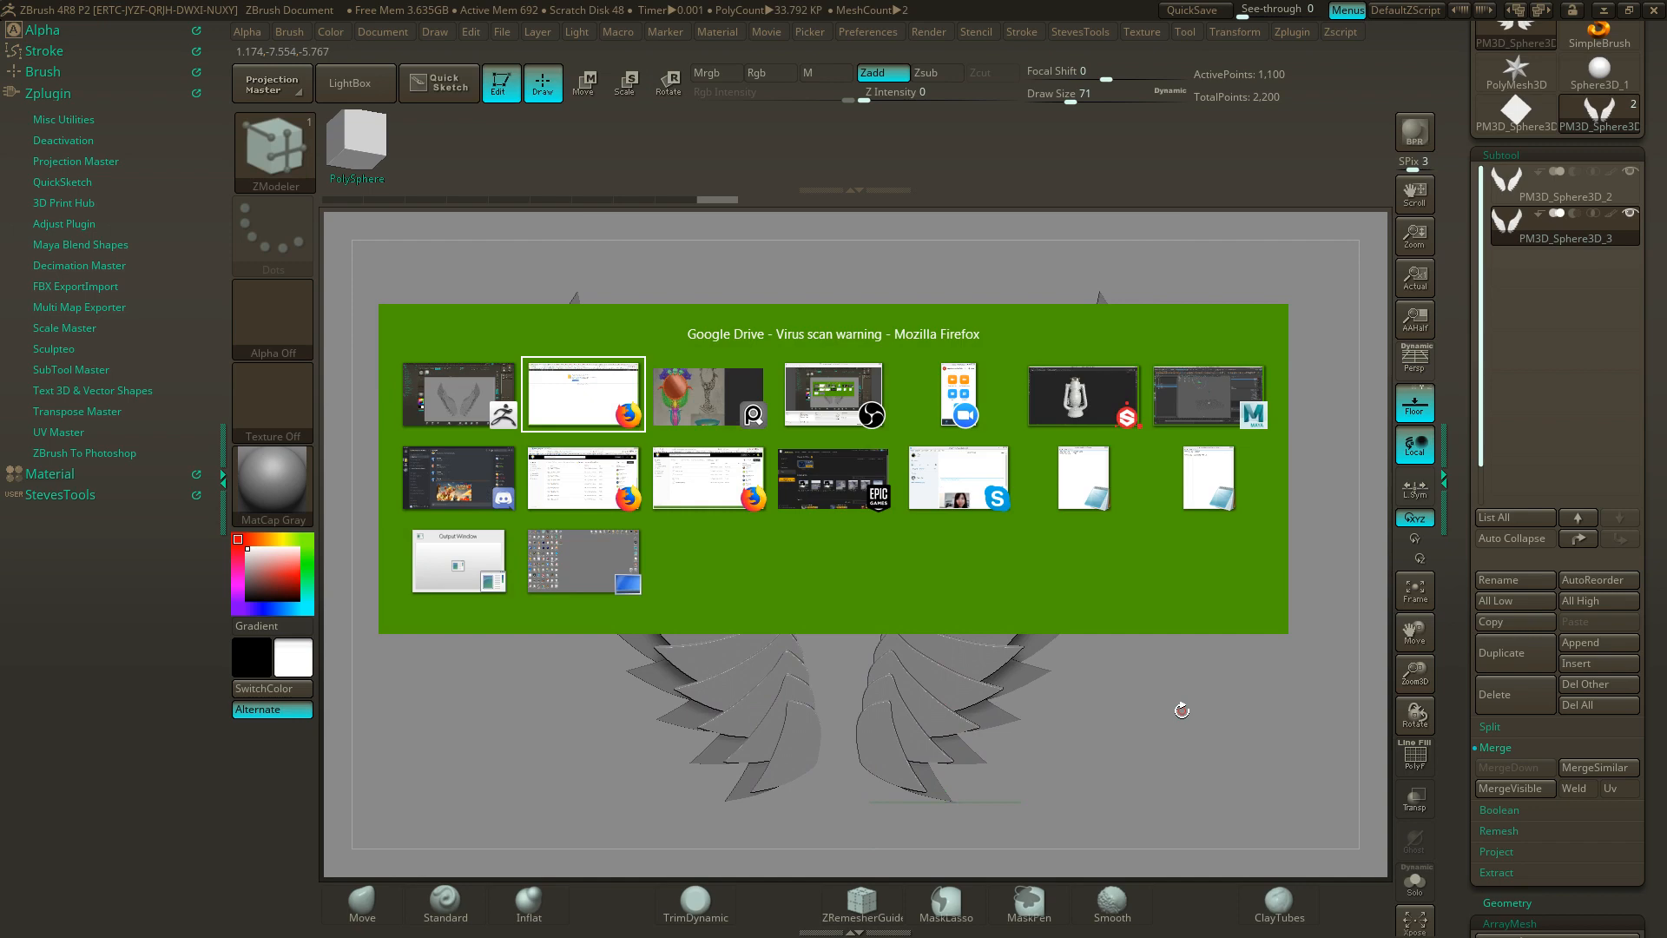
key(alt+Tab)
key(alt+Tab)
click(708, 397)
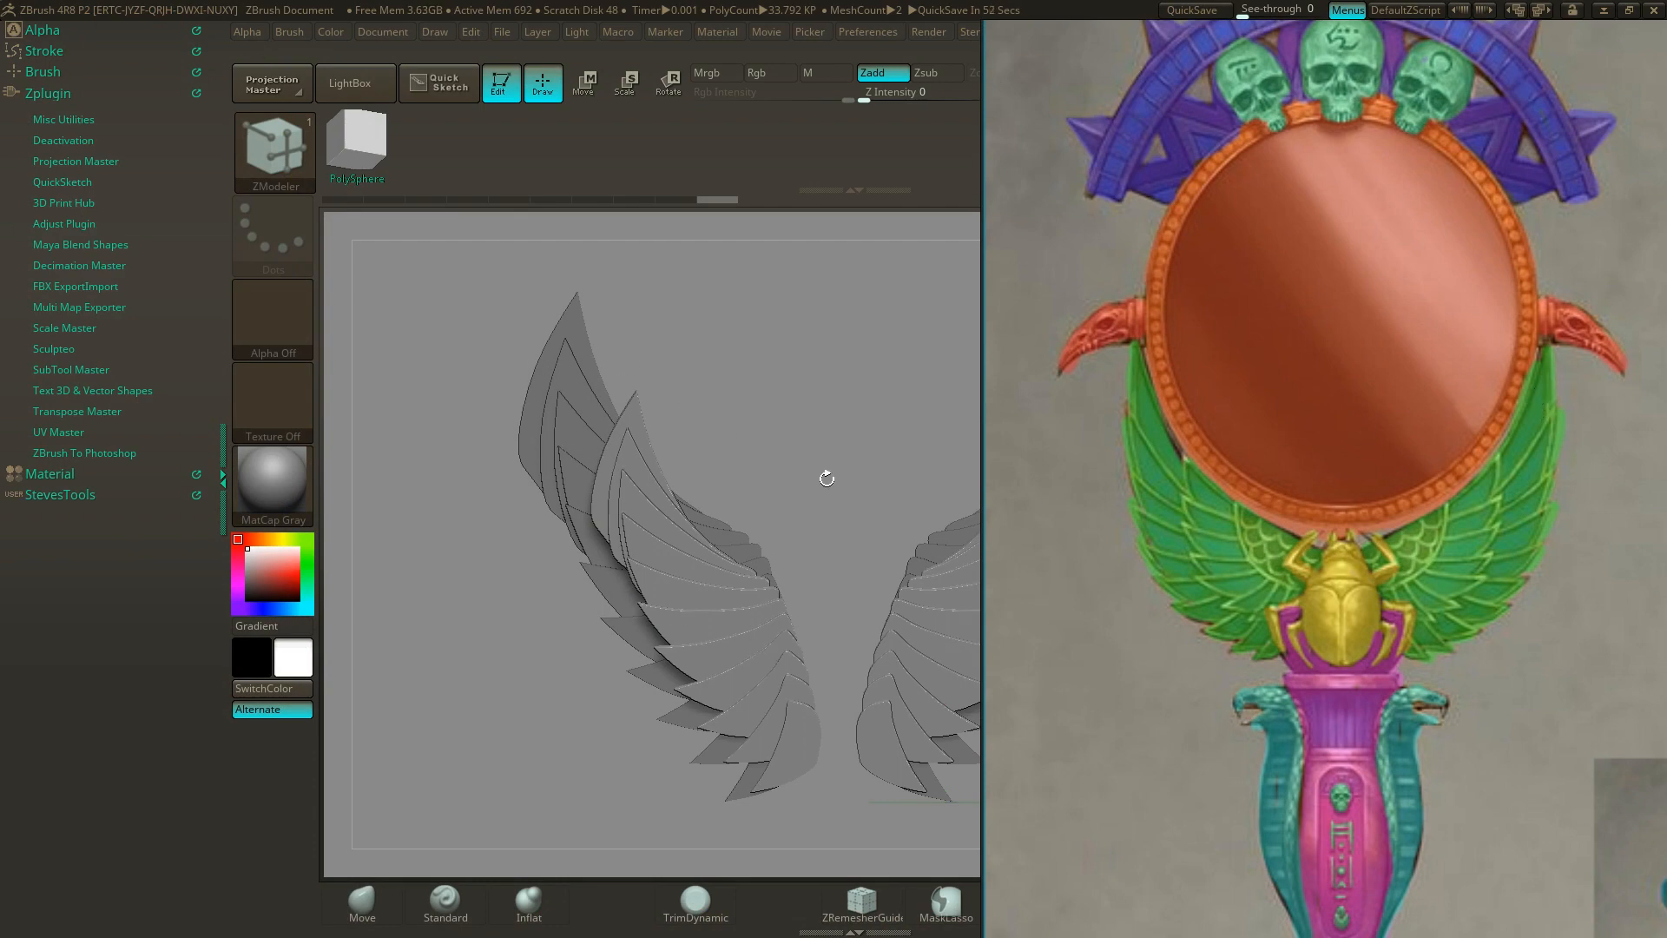
click(624, 407)
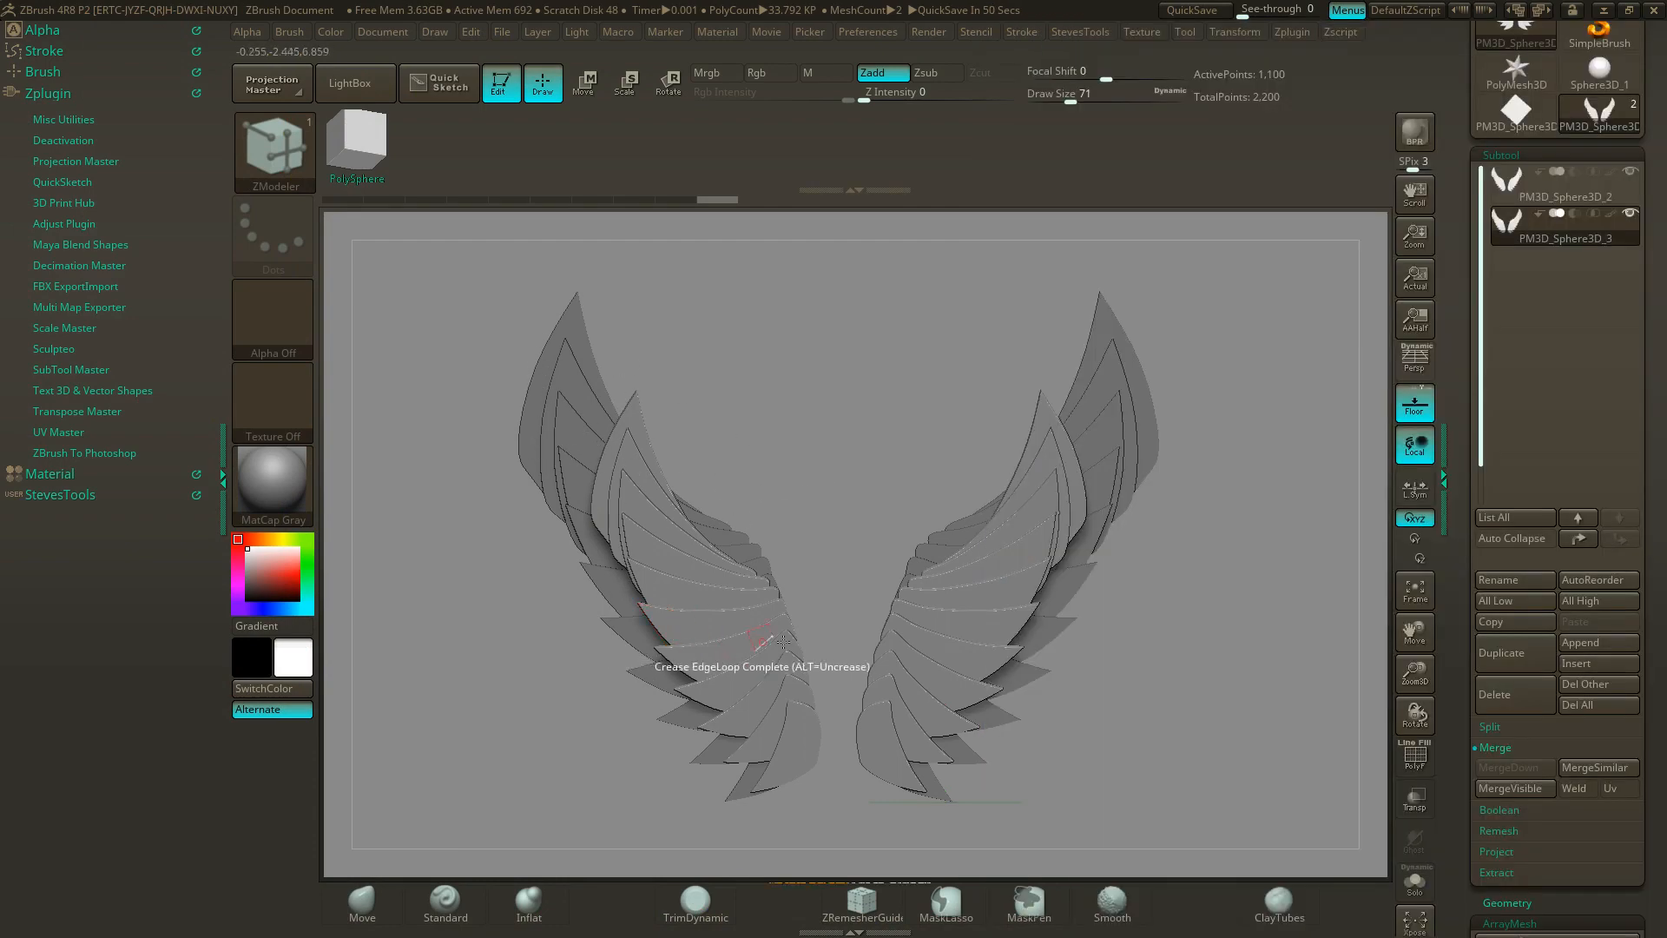
drag(837, 432, 1056, 759)
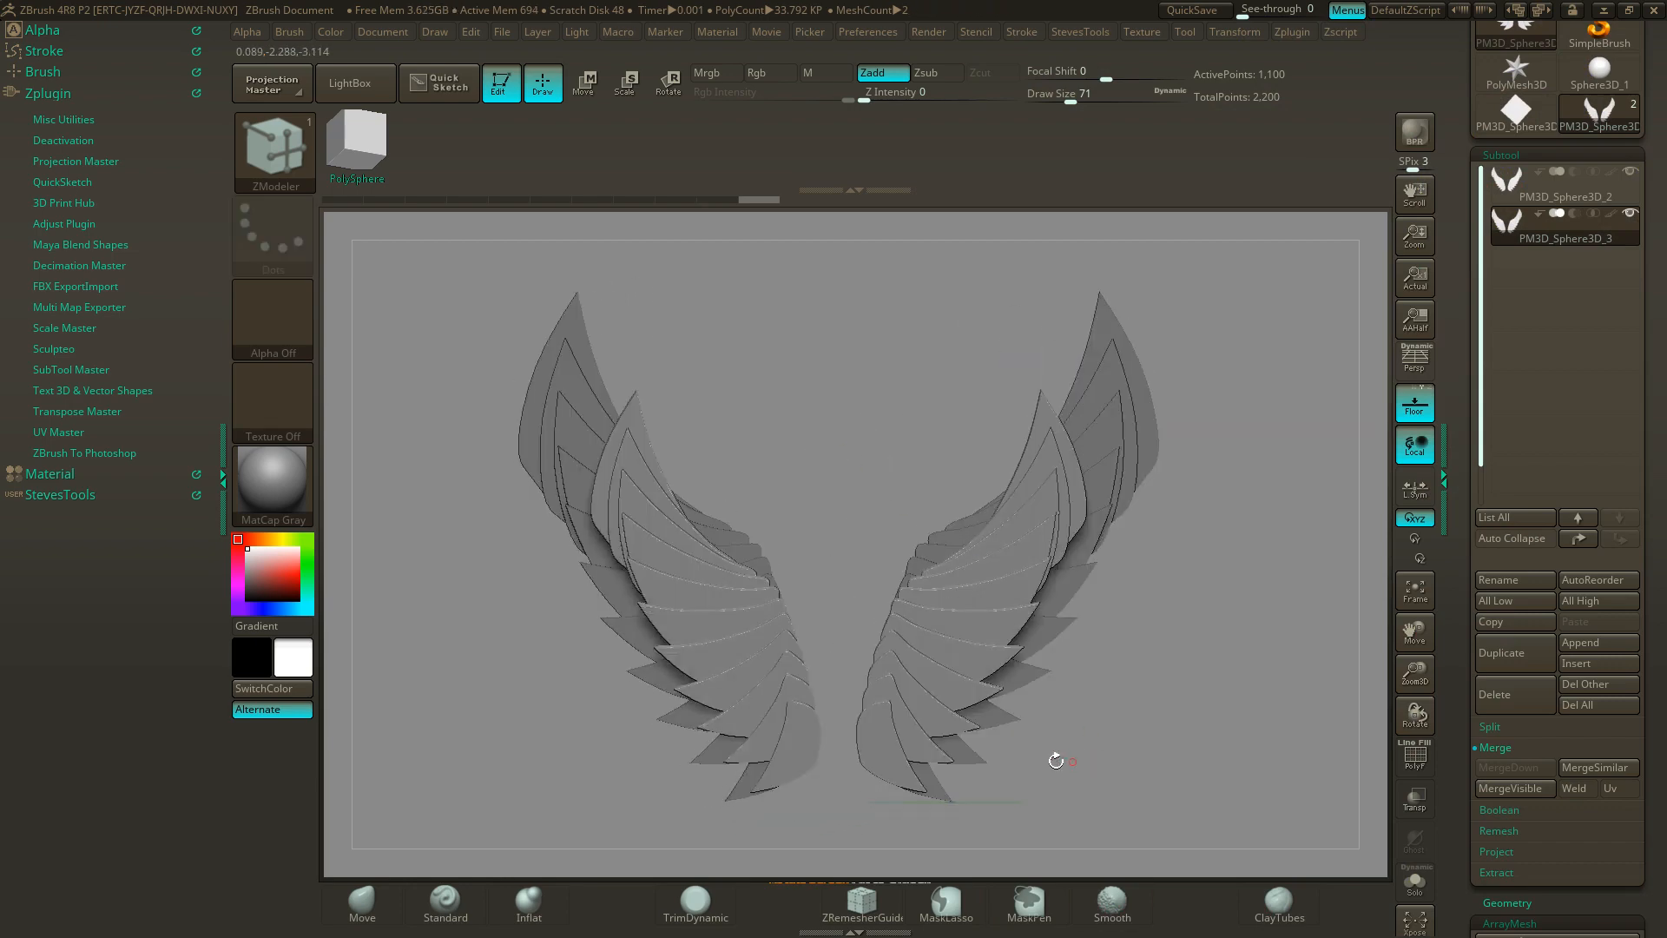
mouse_move(1172, 767)
alt+mouse_down()
mouse_move(1076, 737)
mouse_move(1150, 748)
alt+mouse_up()
key(alt+Tab)
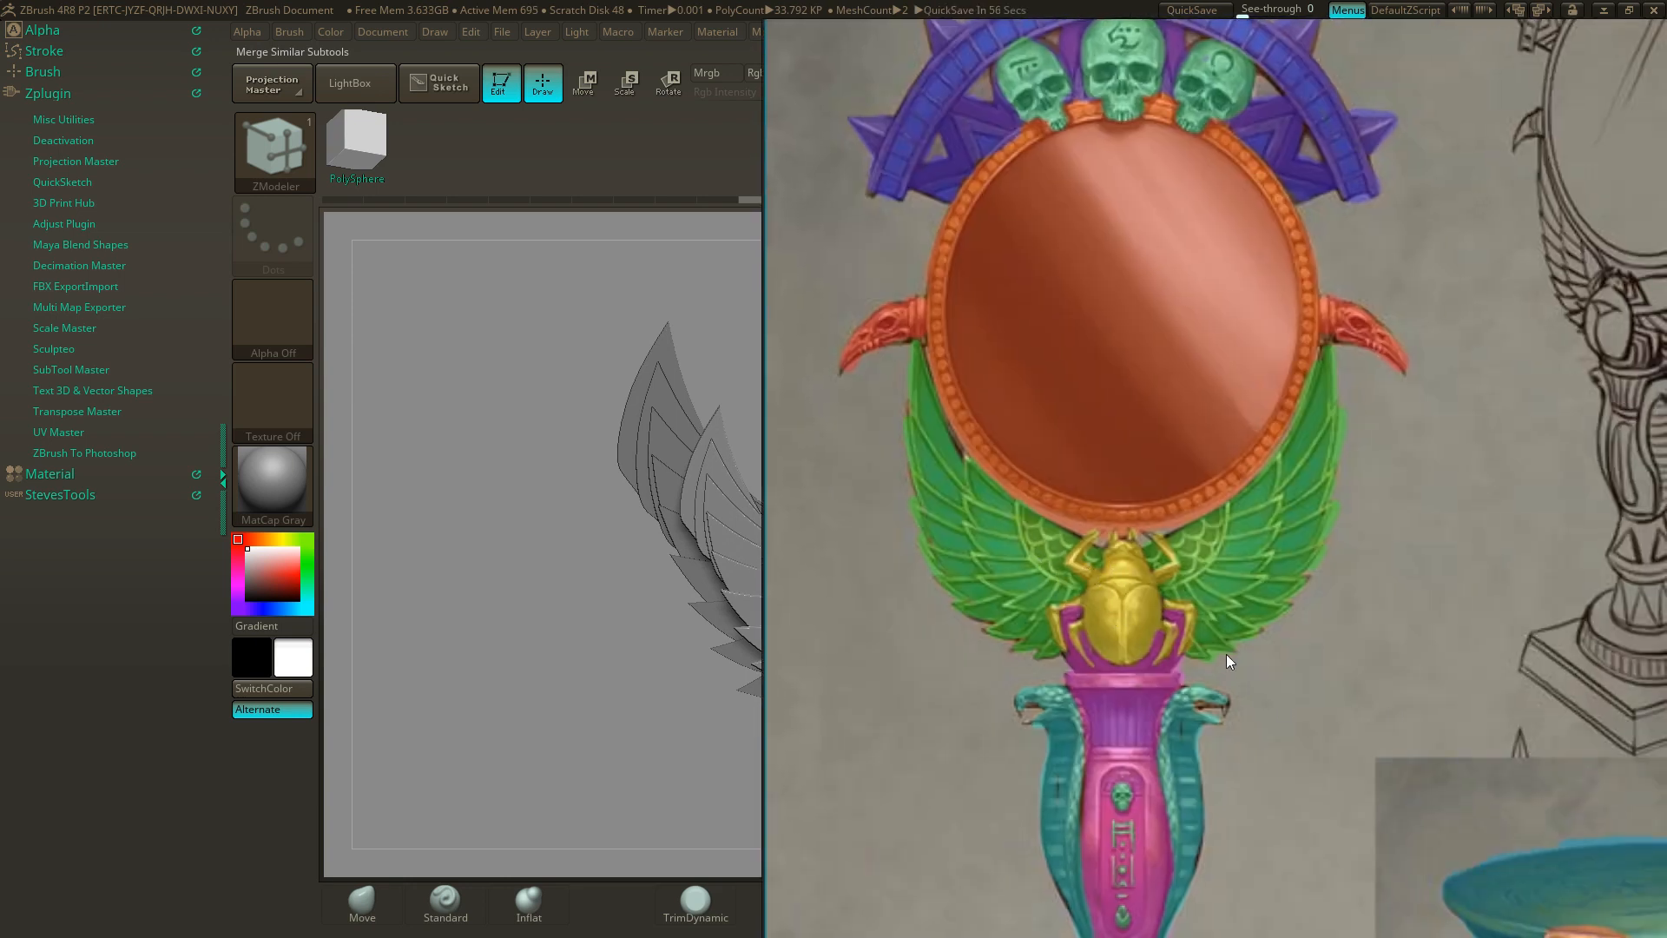
middle_drag(1495, 612, 1481, 620)
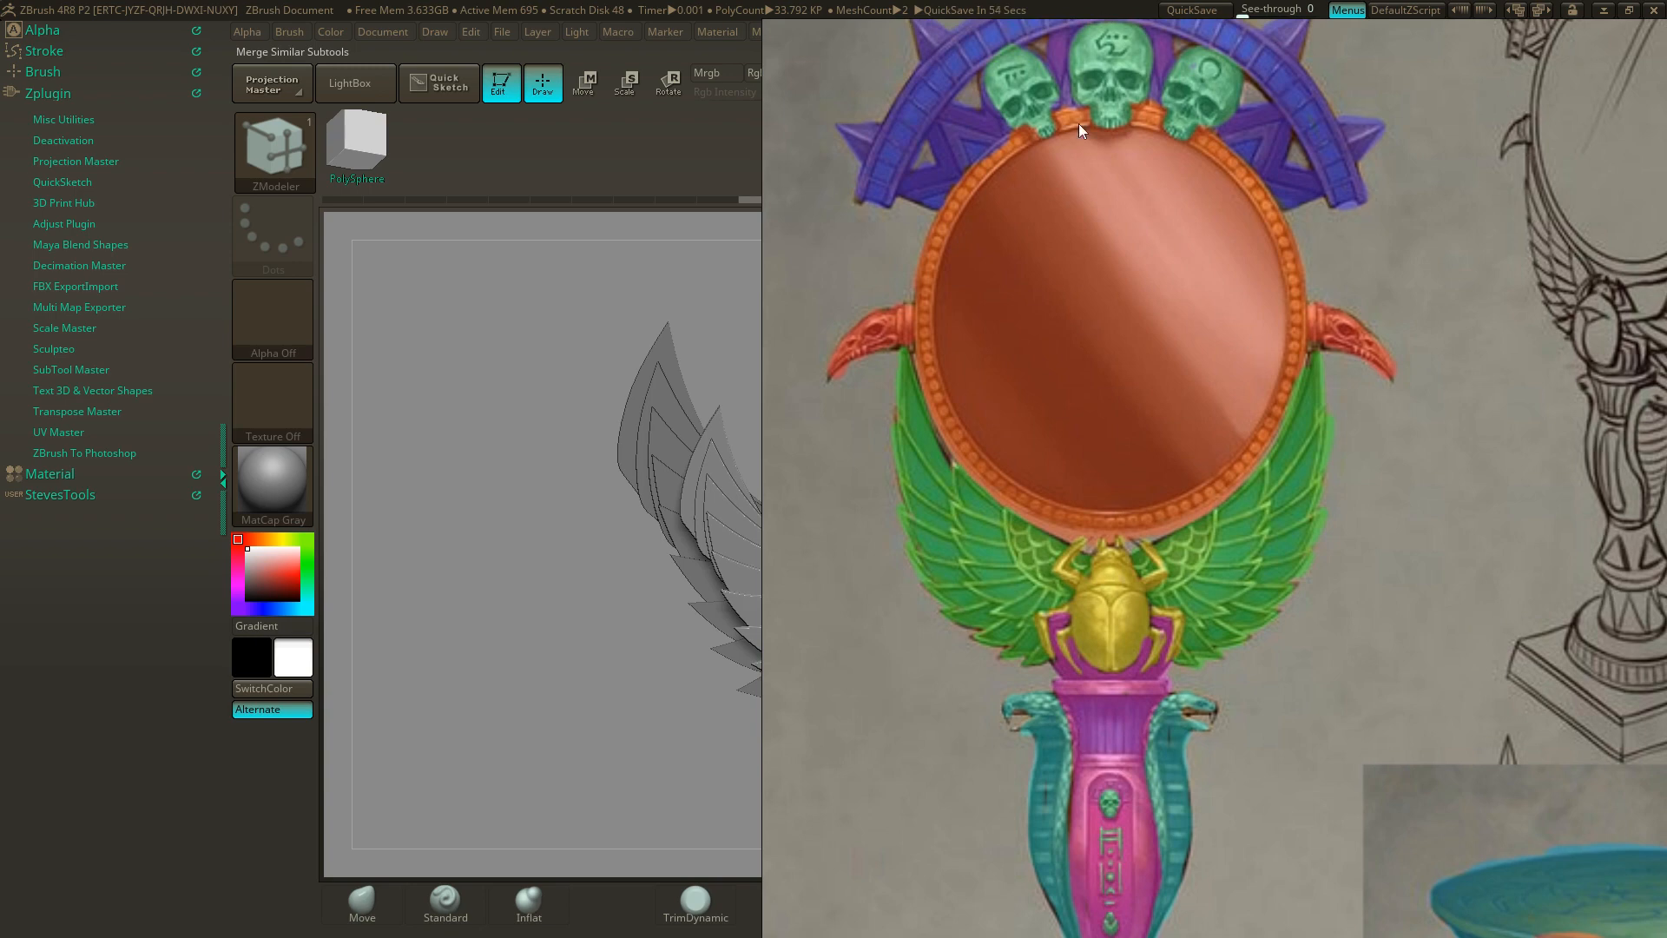
key(alt+Tab)
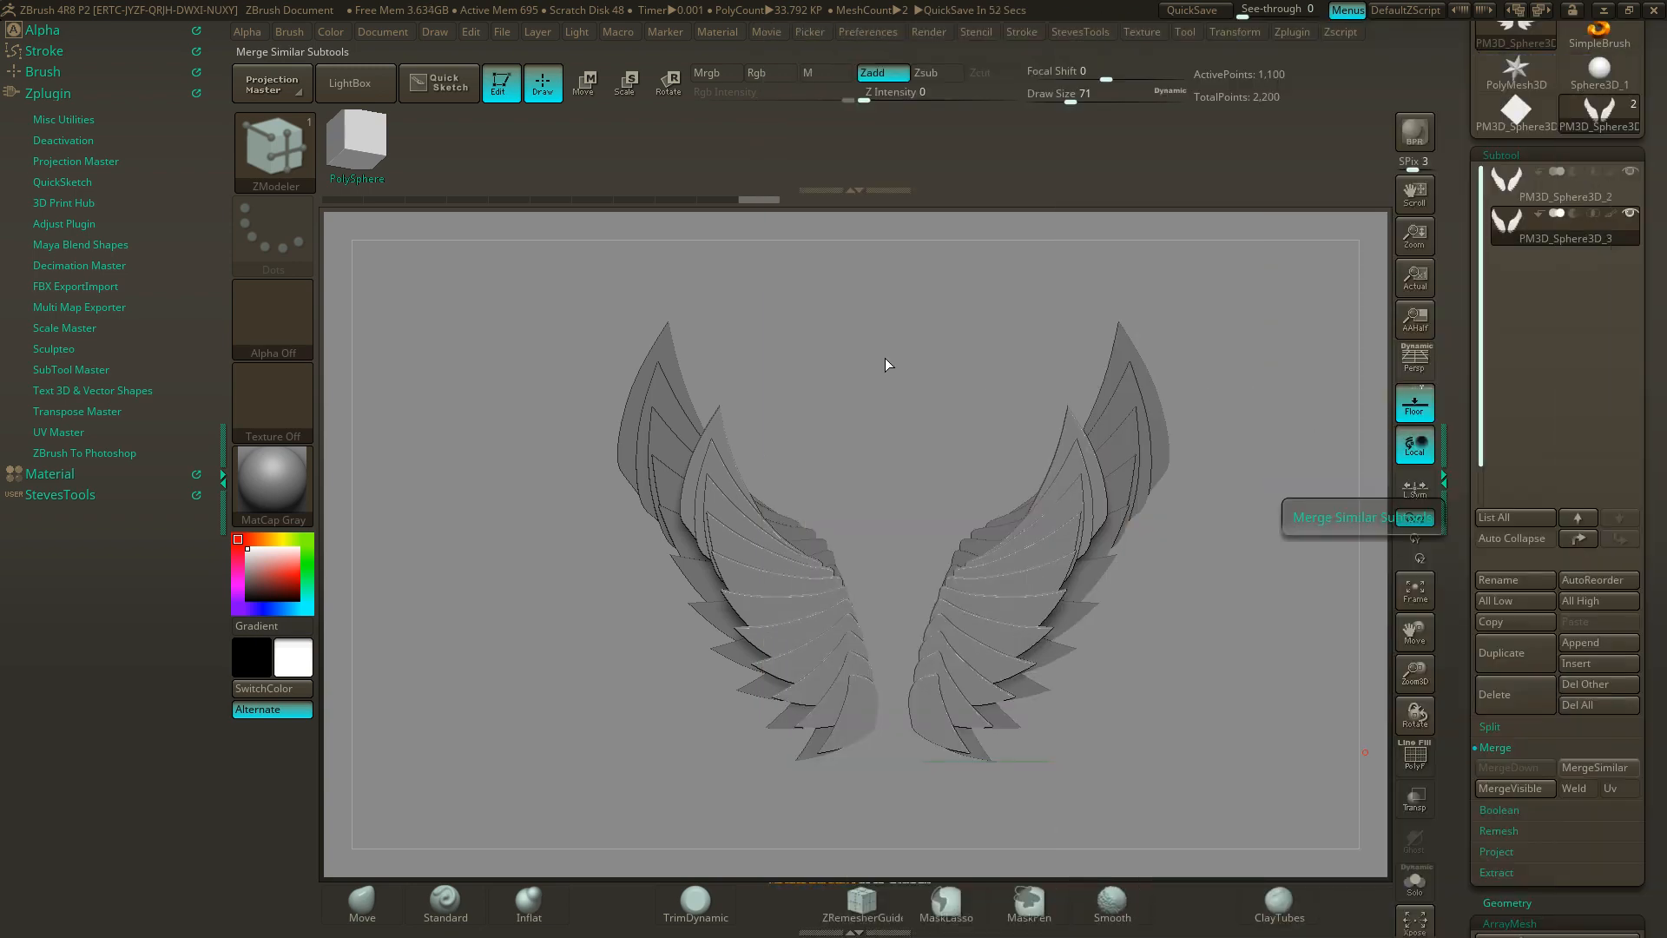
drag(885, 358, 973, 360)
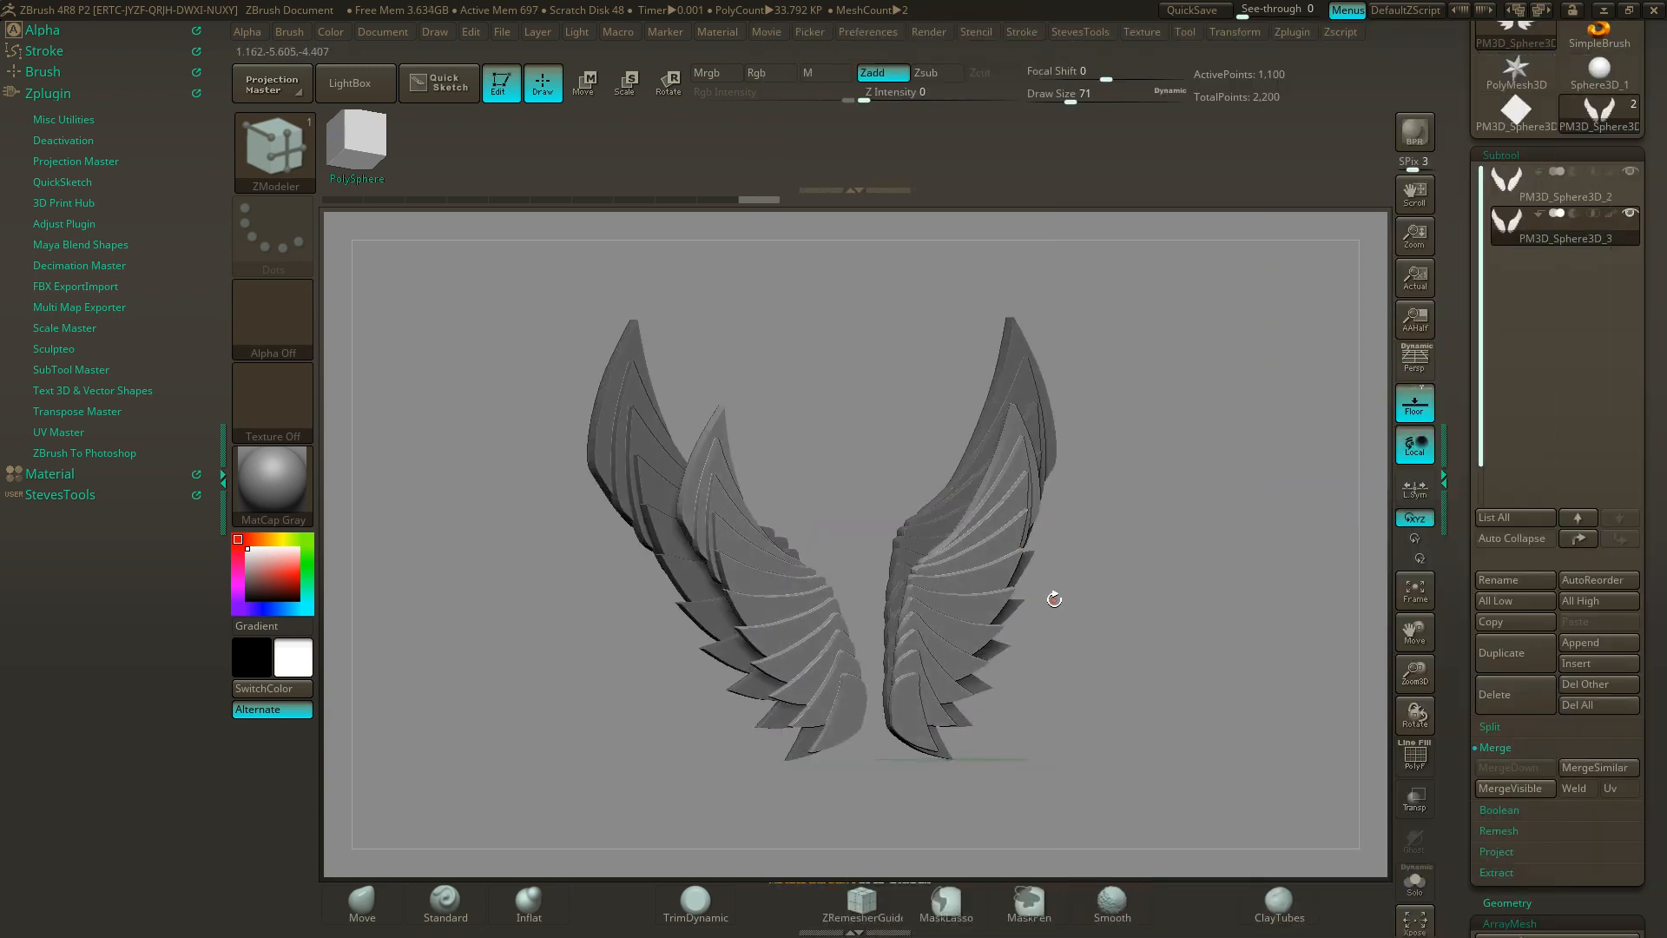
key(alt+Tab)
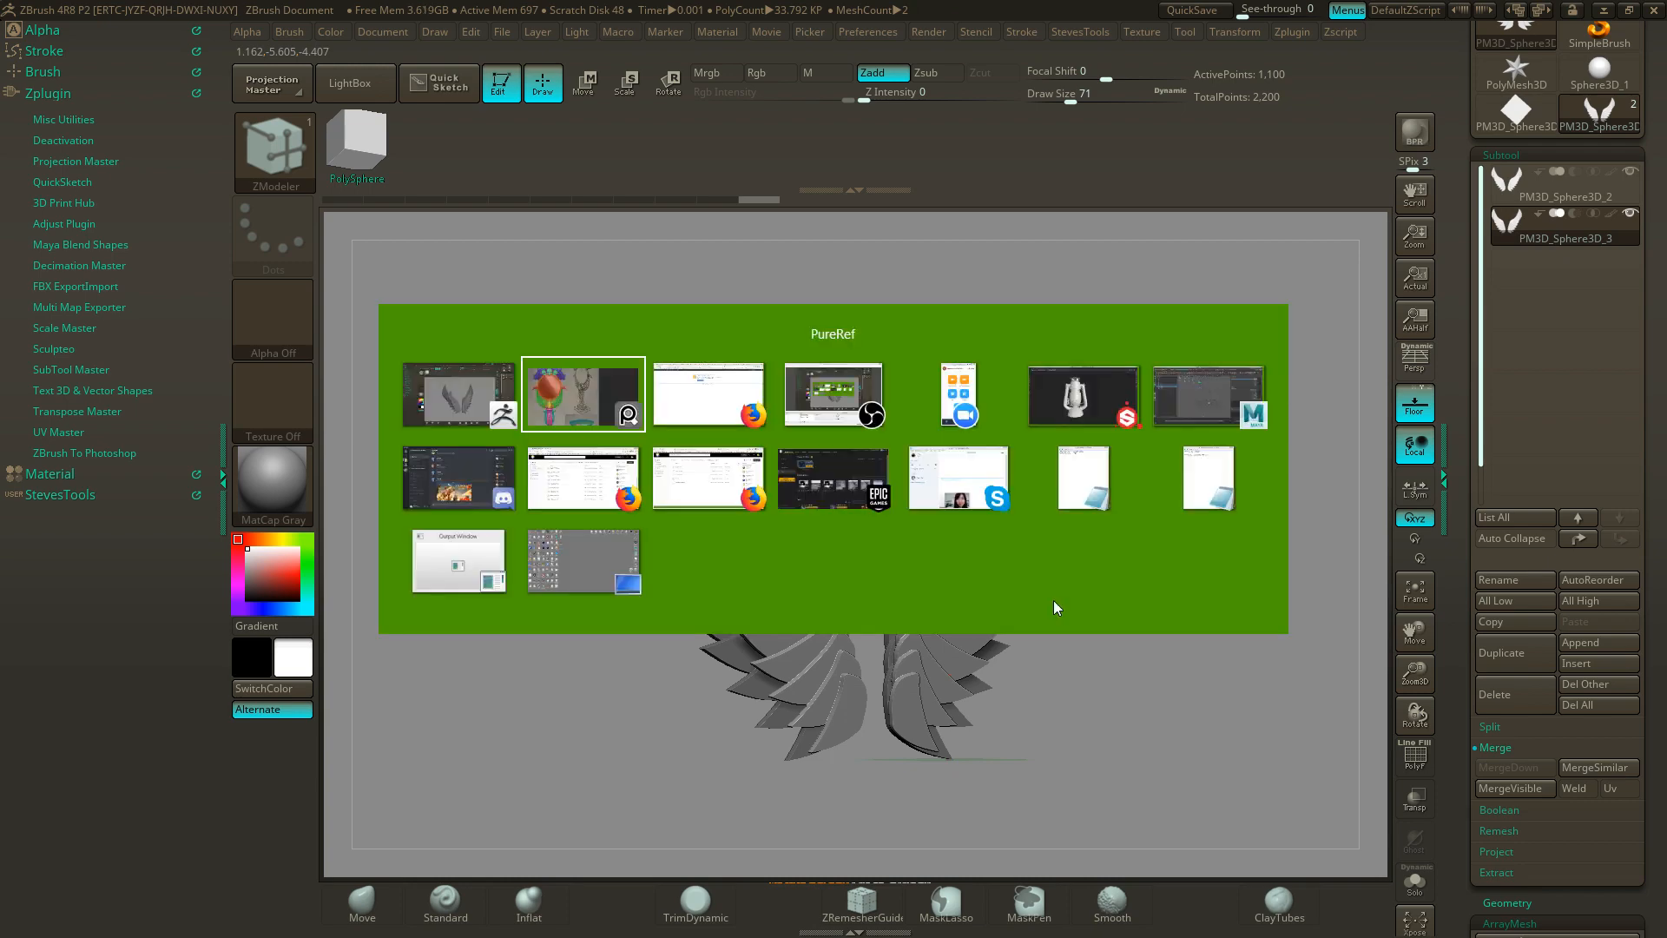